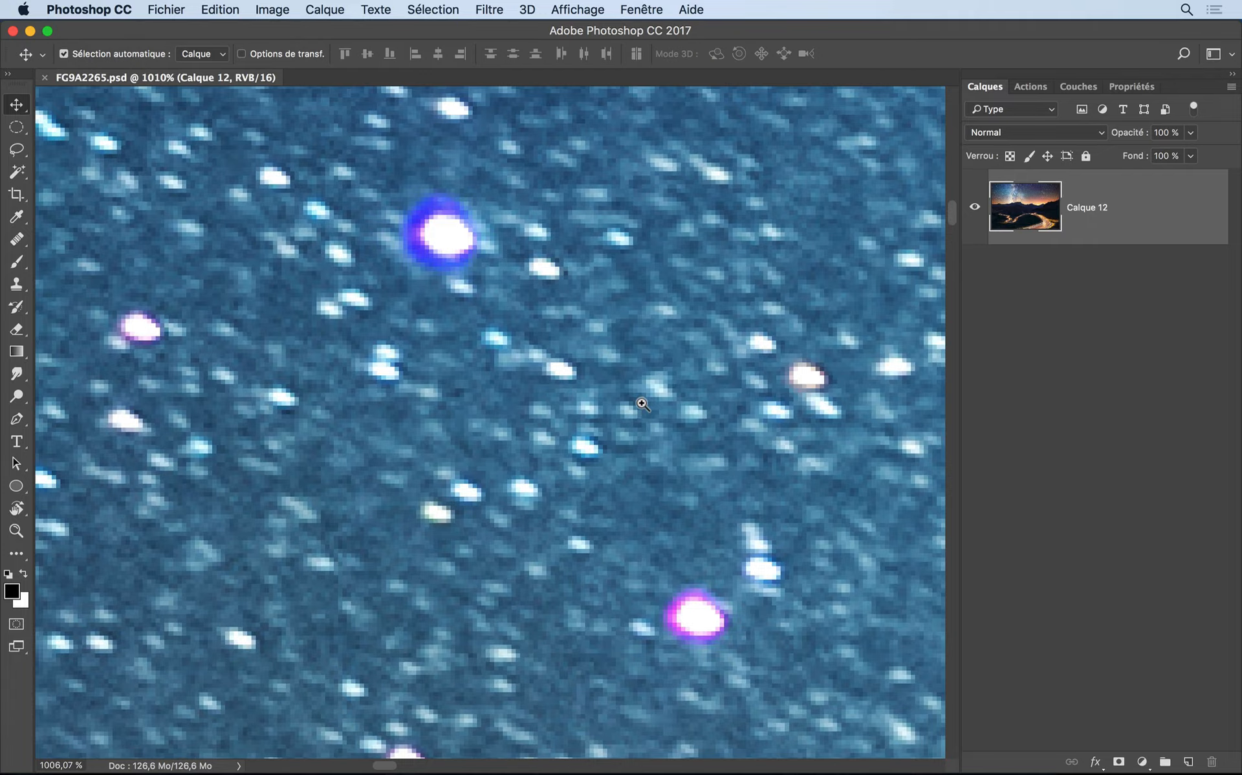
Create a new layer above Calque 12 and set its blend mode to Couleur
left_click_drag(641, 402, 475, 376)
left_click_drag(527, 584, 503, 351)
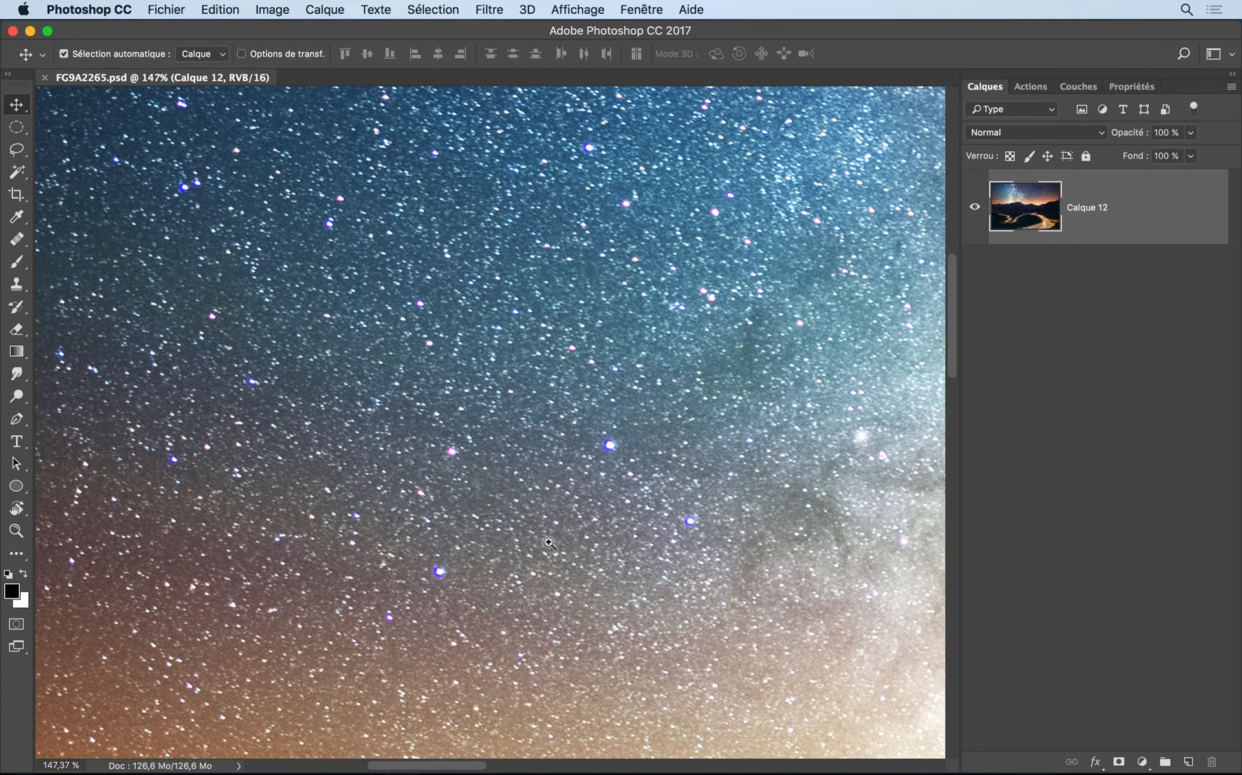
mouse_move(541, 522)
left_mouse_down()
mouse_move(626, 517)
mouse_move(525, 508)
left_mouse_up()
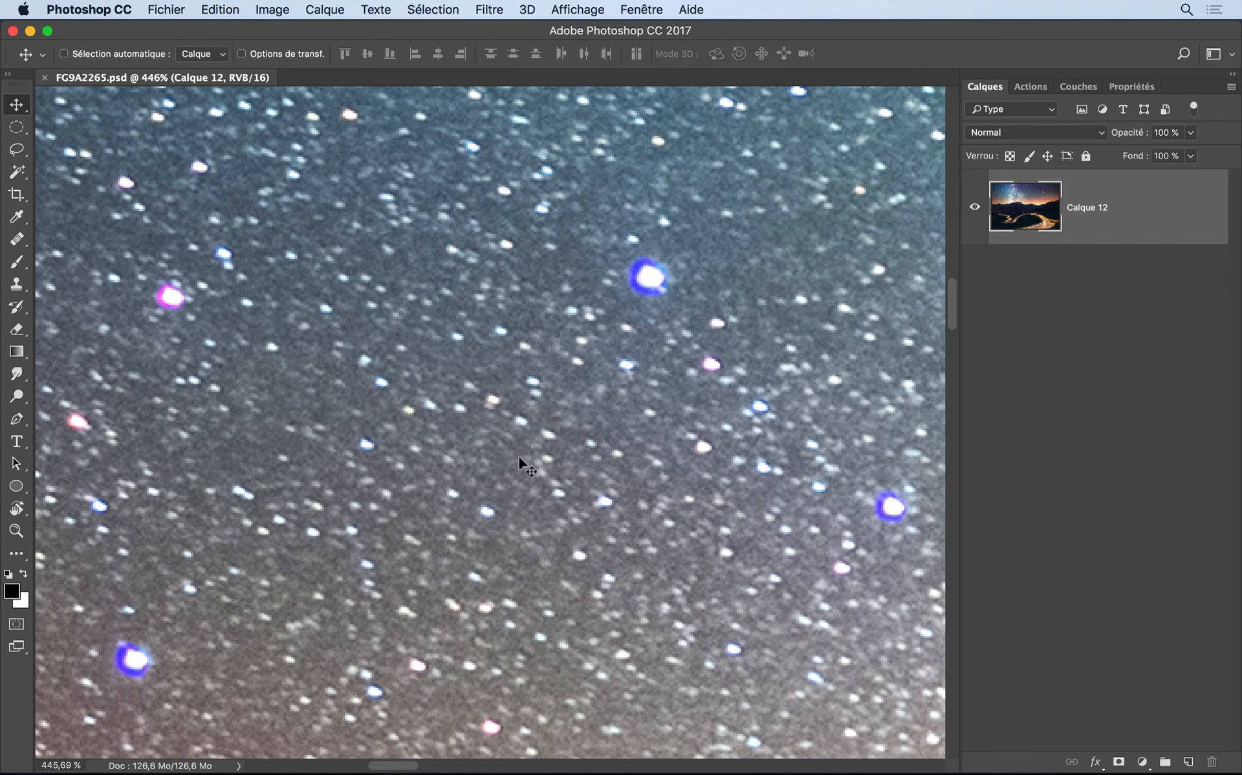
left_click_drag(376, 261, 586, 570)
left_click_drag(458, 265, 541, 464)
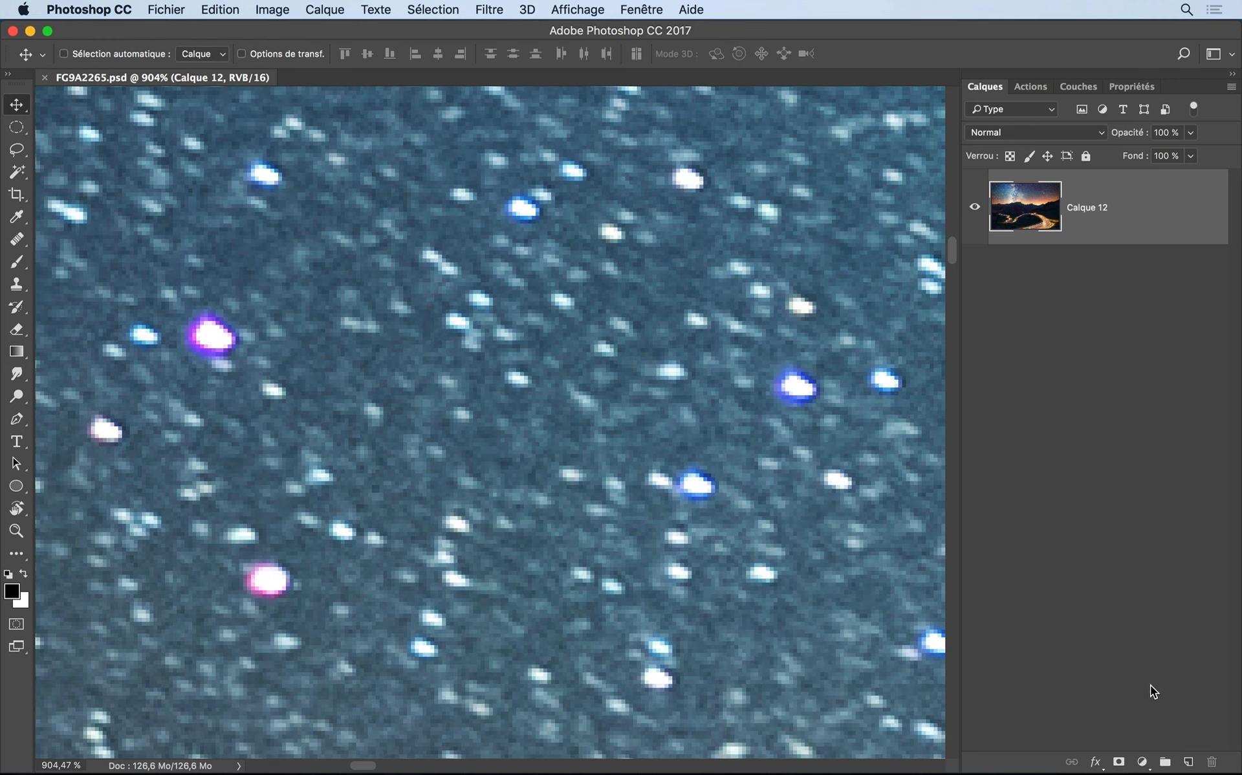
left_click(1188, 763)
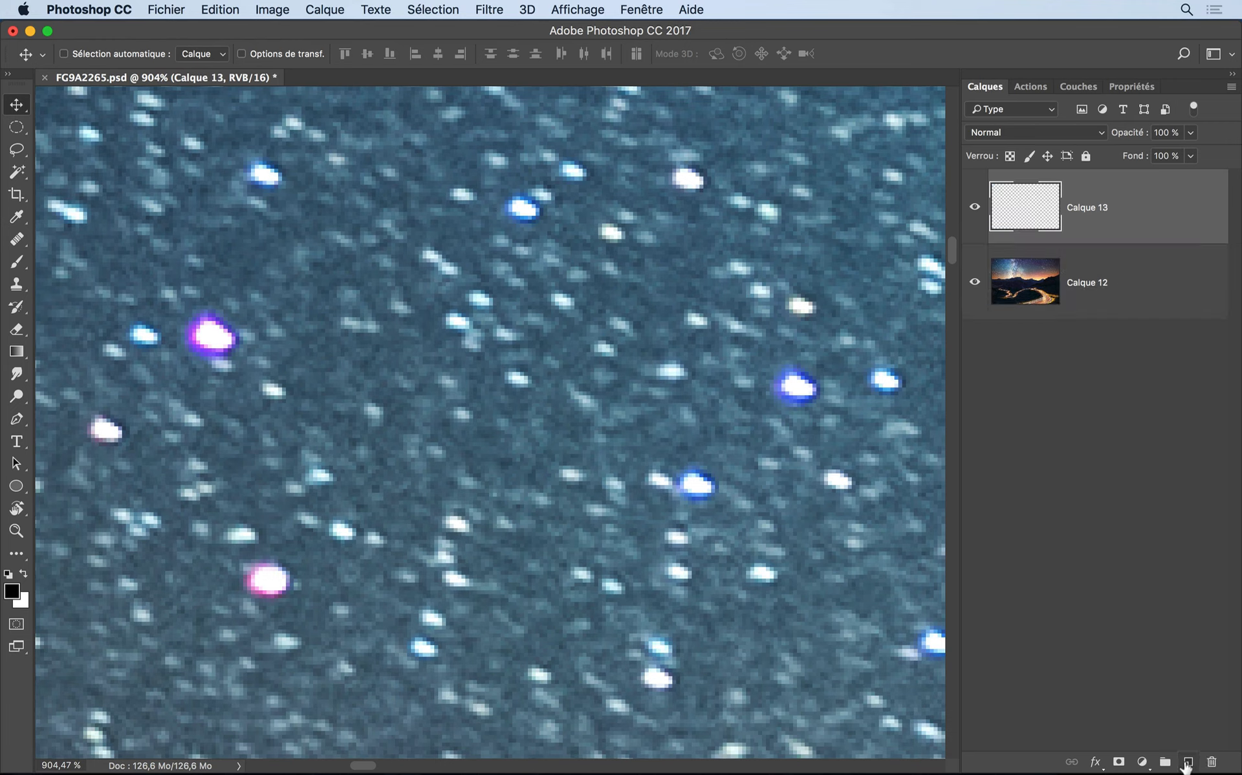
left_click(1024, 132)
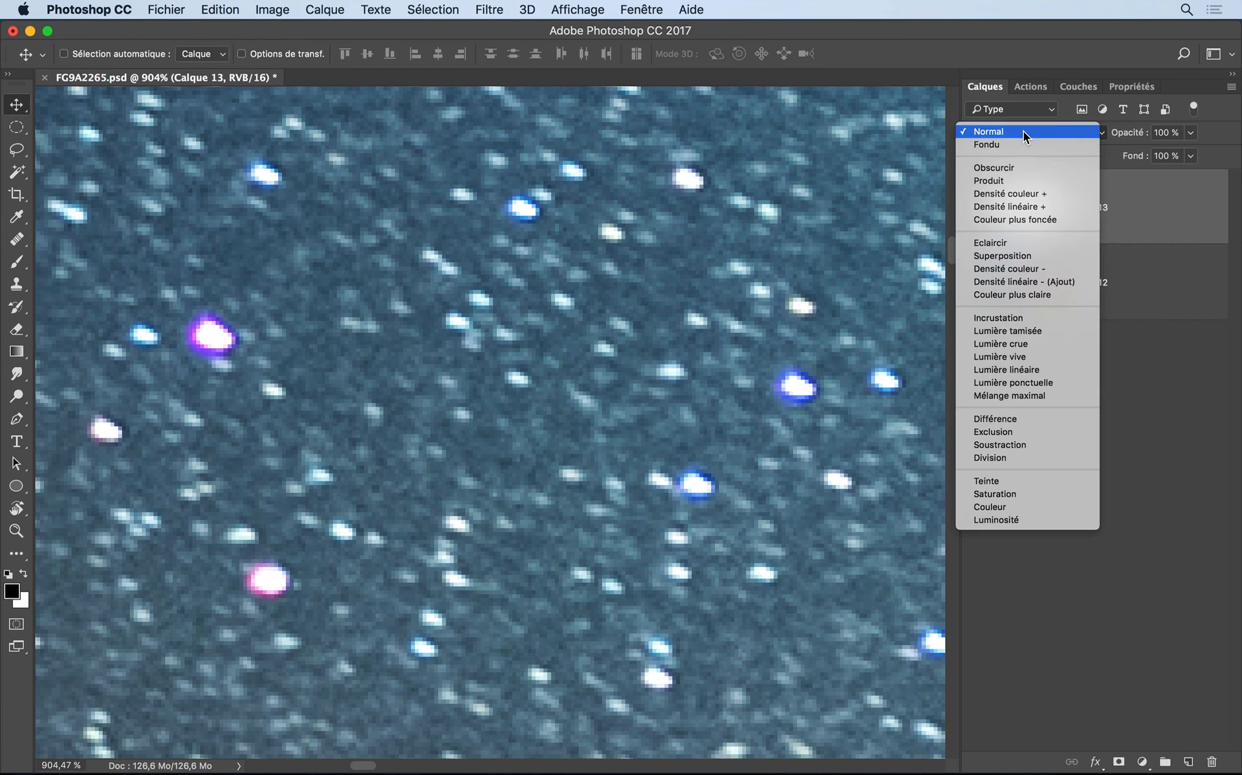
left_click(1016, 506)
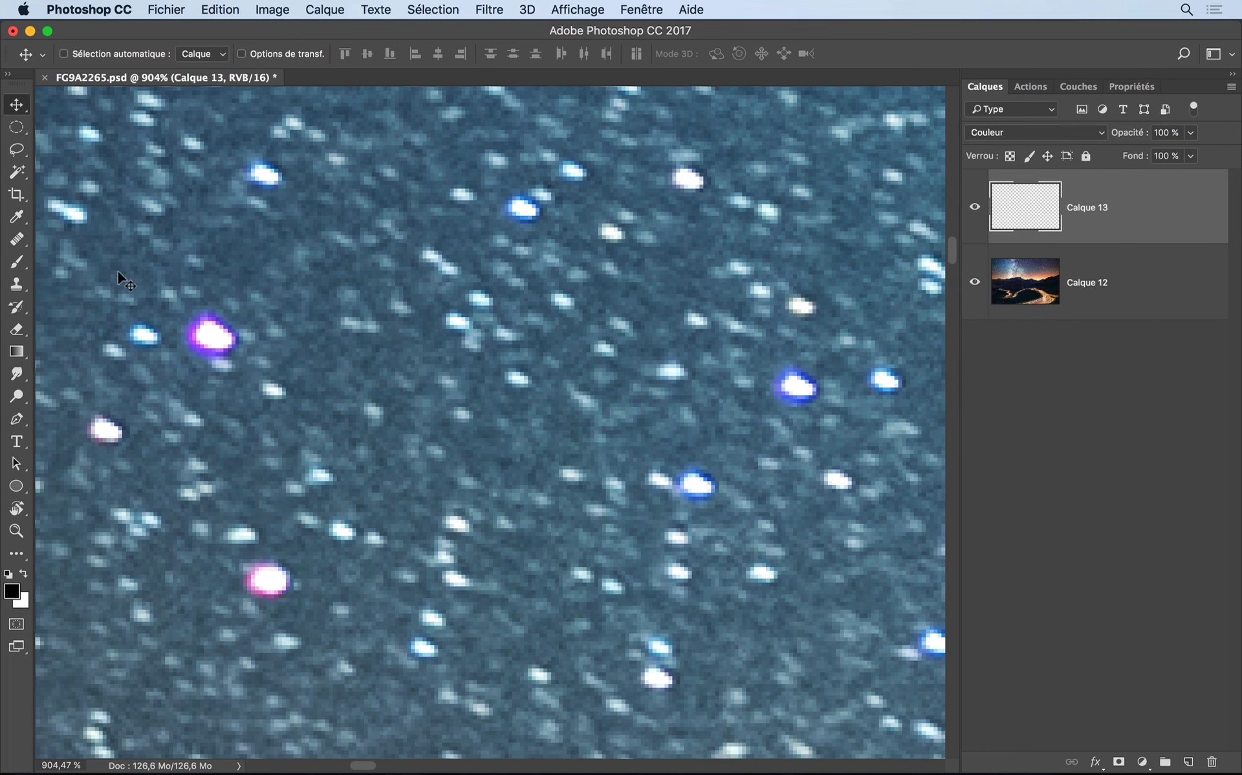
With a 29 px Brush, sample the nearby sky colour and paint over the violet-fringed star on Calque 13
left_click(10, 264)
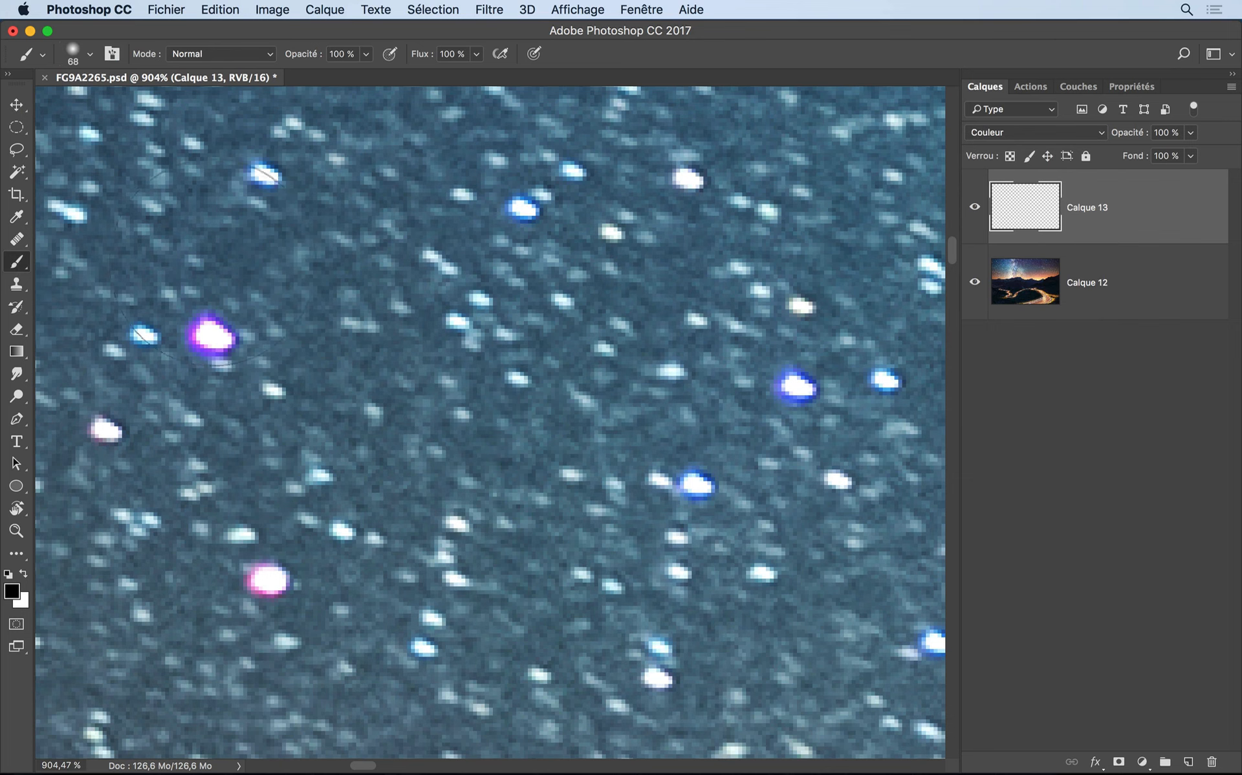
left_click_drag(399, 358, 246, 347)
left_click(295, 339, "alt")
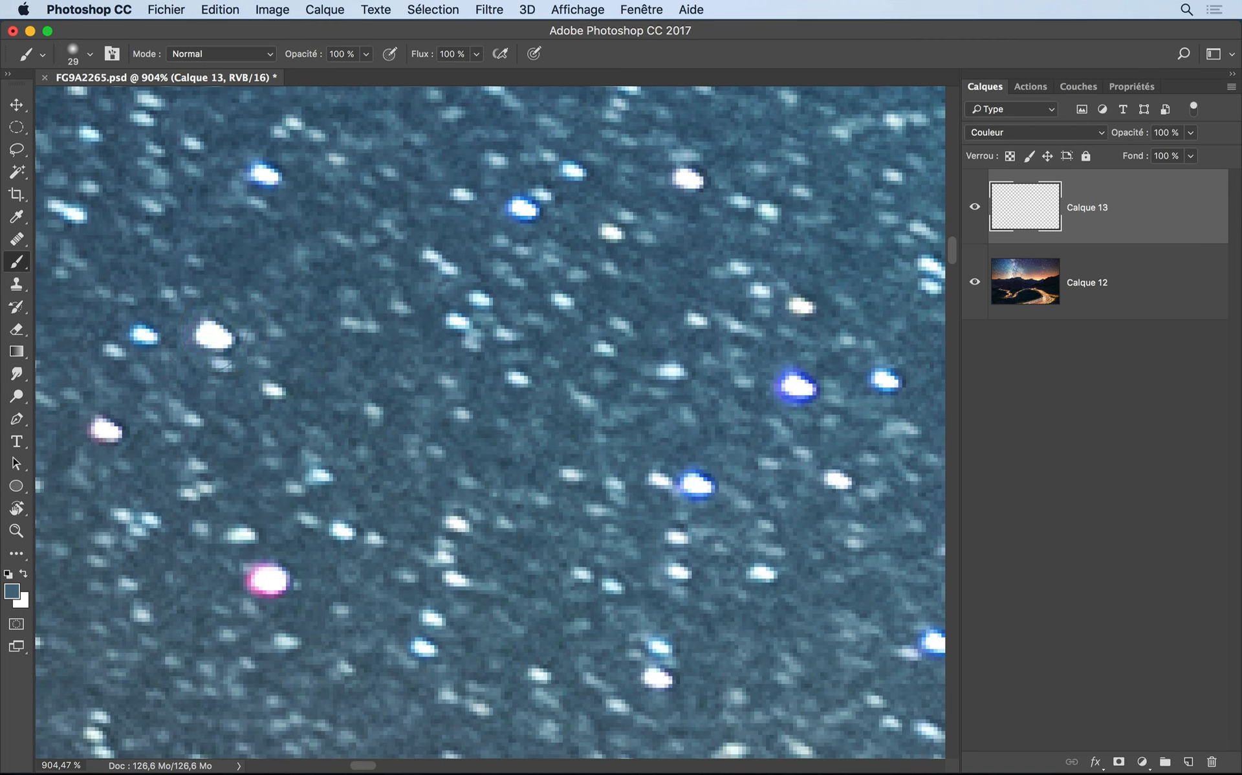
left_click(213, 335)
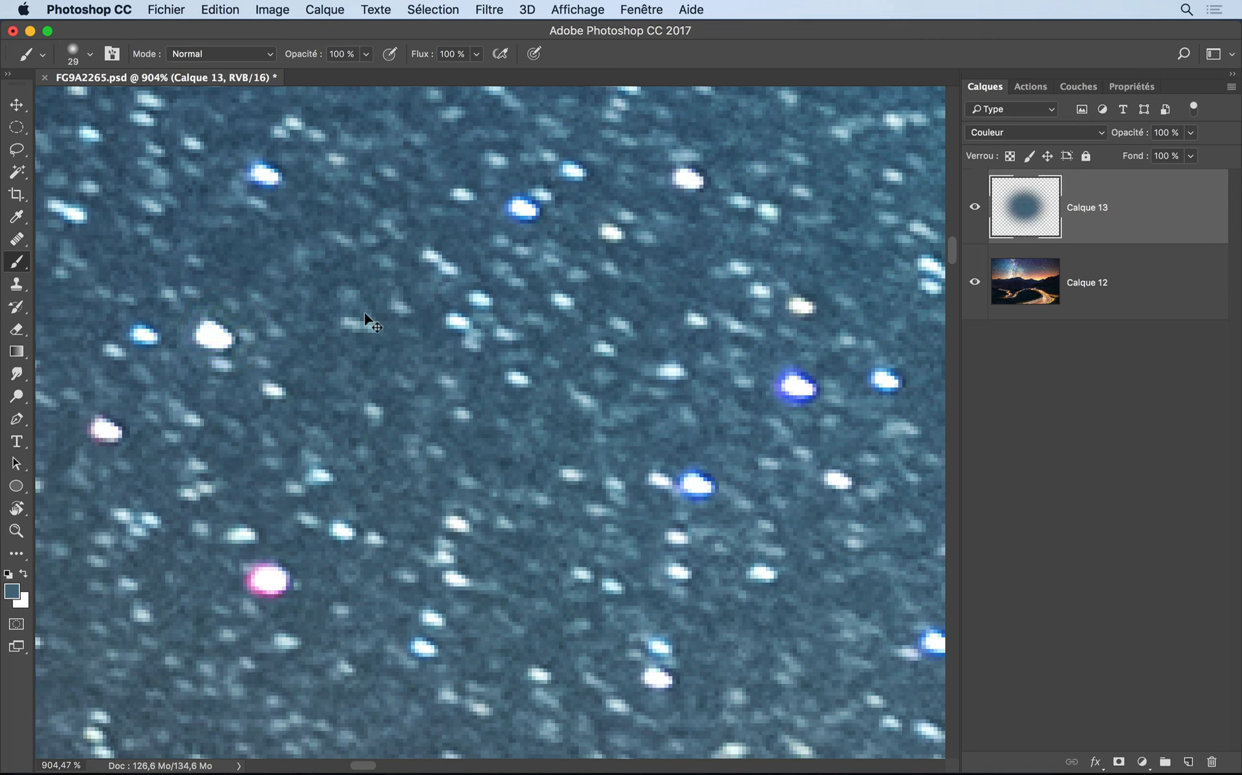
Toggle the last brush dab off and on to compare the star with and without its violet fringe
key("super+z")
key("super+z")
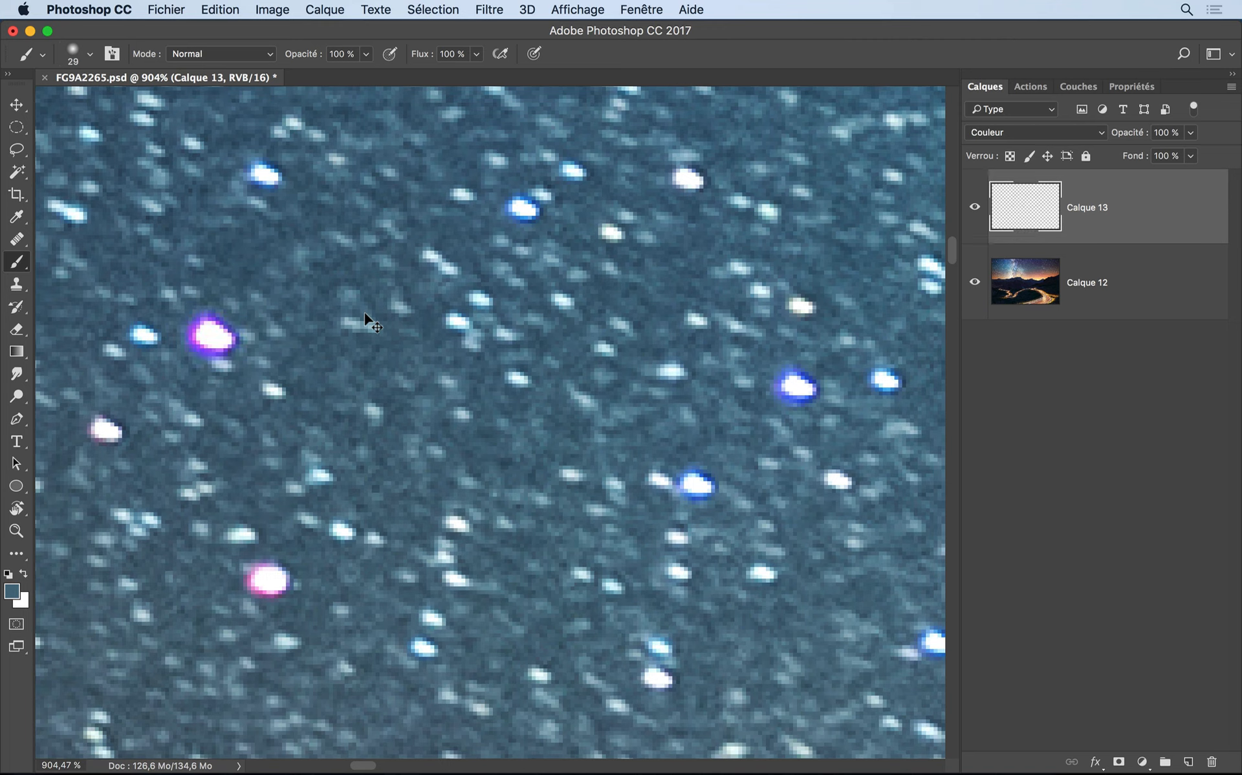
key("super+z")
key("super+z")
key("super+z")
key("super+z")
key("super+z")
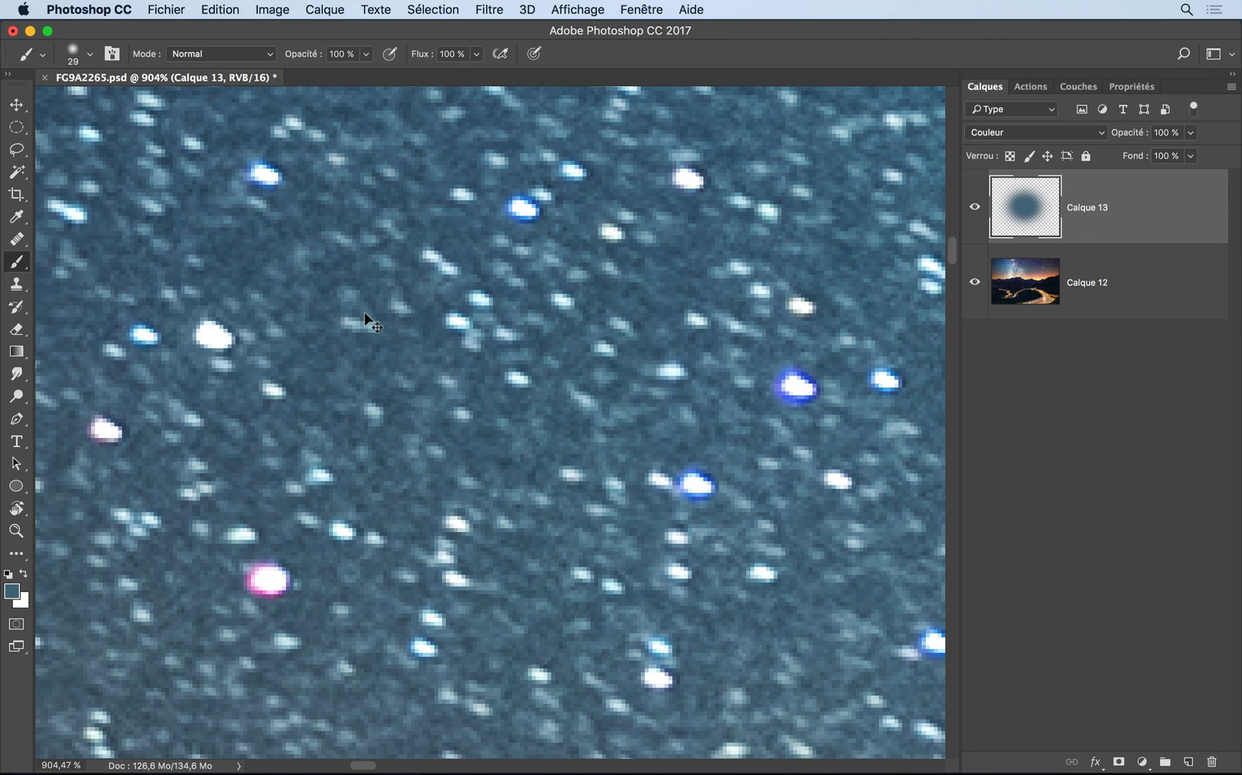
key("super+z")
key("super+z")
key("super+z")
key("super+z")
Sample neighbouring sky colours and paint over the pink-fringed star and the surrounding blue-fringed stars on Calque 13
left_click(348, 557, "alt")
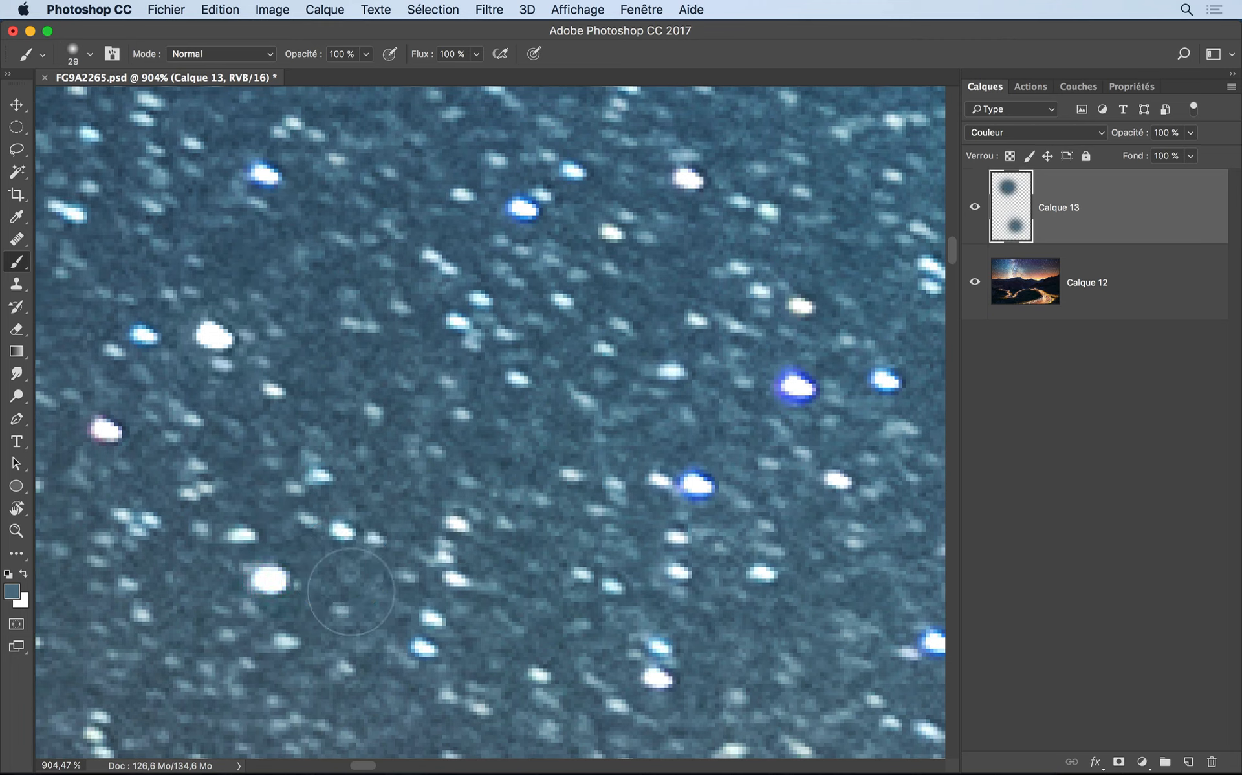
left_click(710, 432, "alt")
left_click(697, 484)
left_click(798, 387)
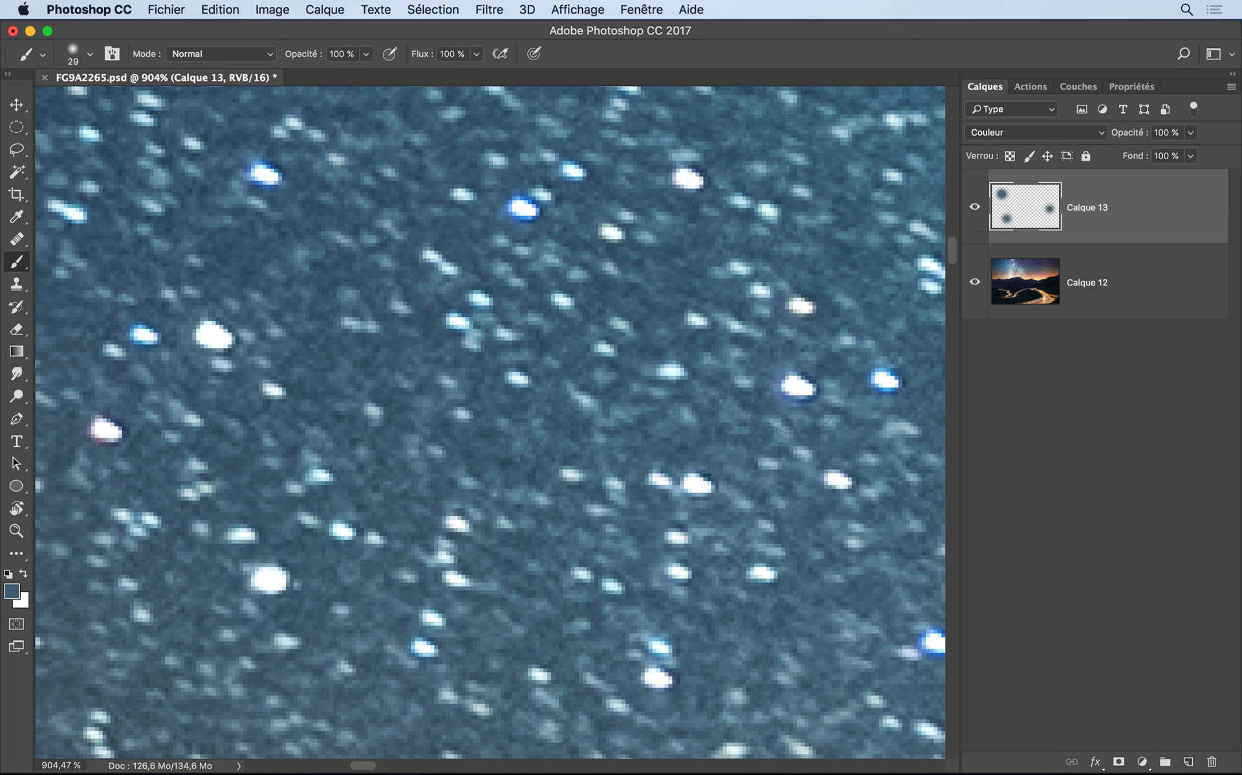
left_click(523, 209)
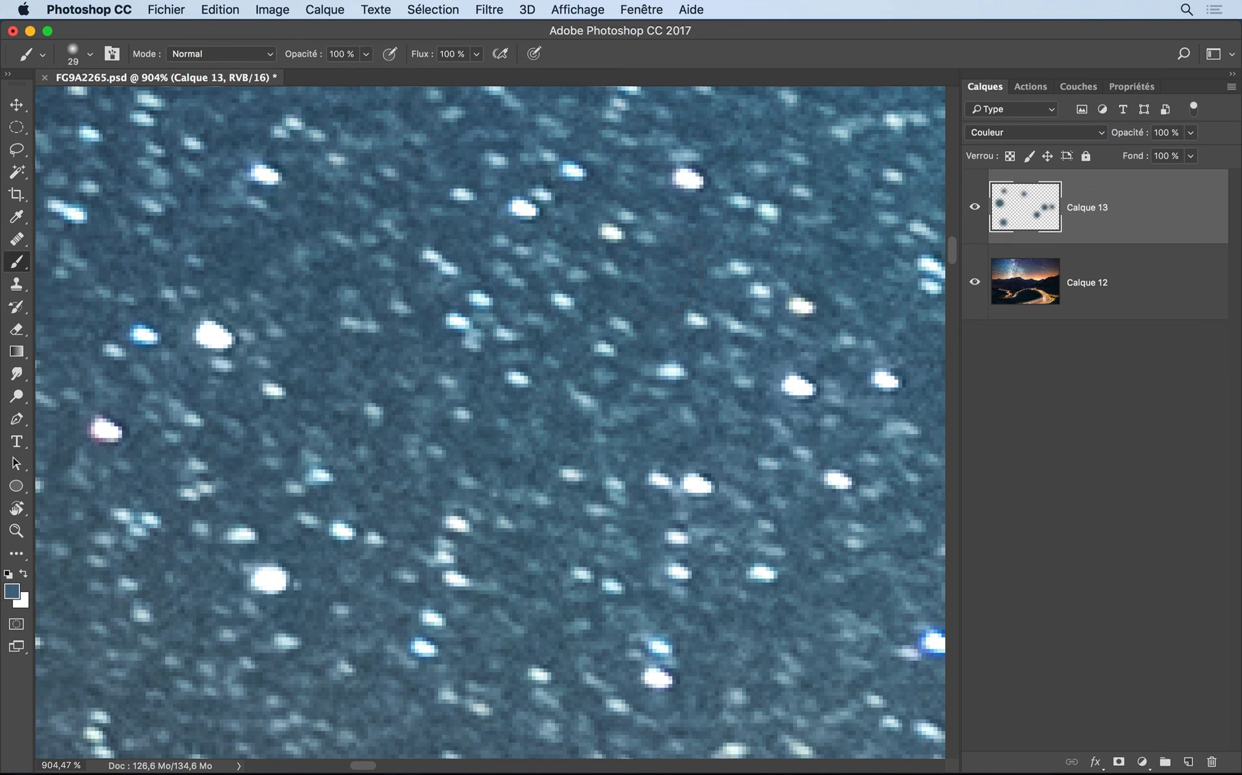
left_click(933, 641)
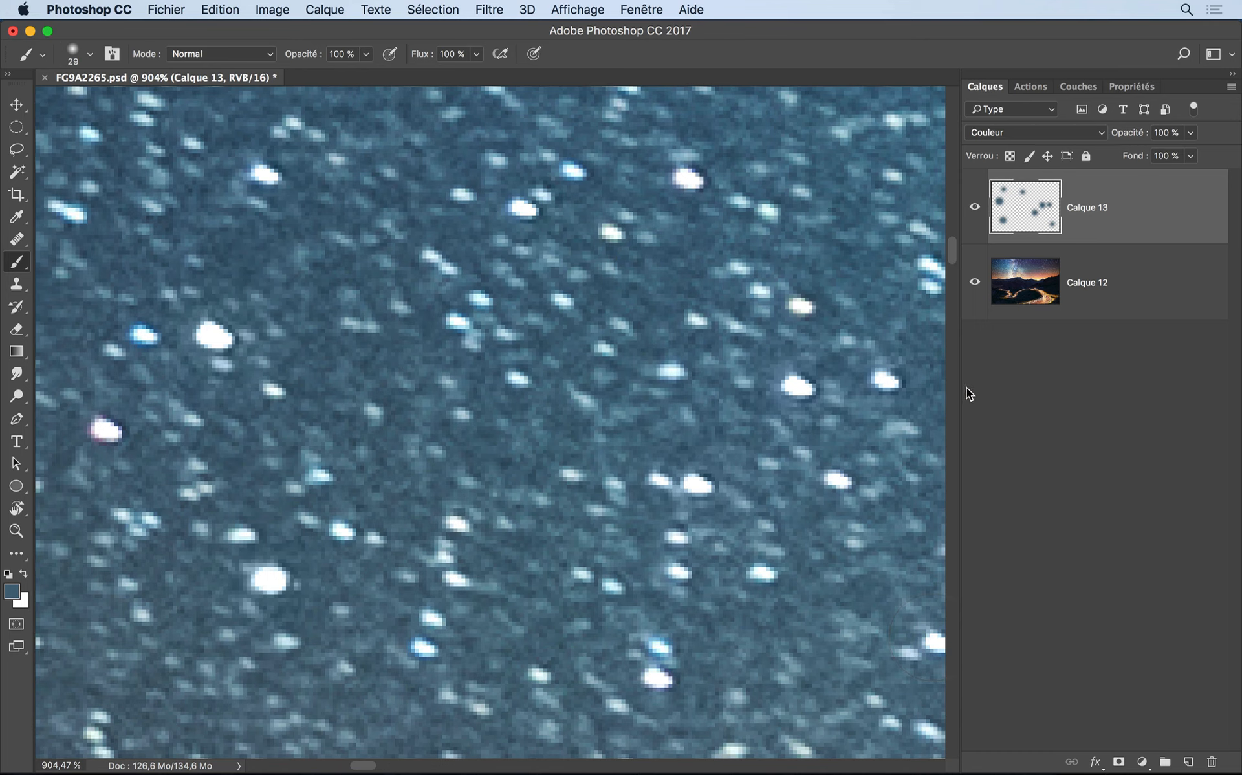
Toggle the visibility of Calque 13 to compare the stars before and after the colour correction
left_click(975, 207)
left_click(975, 207)
left_click(975, 207)
left_click(975, 207)
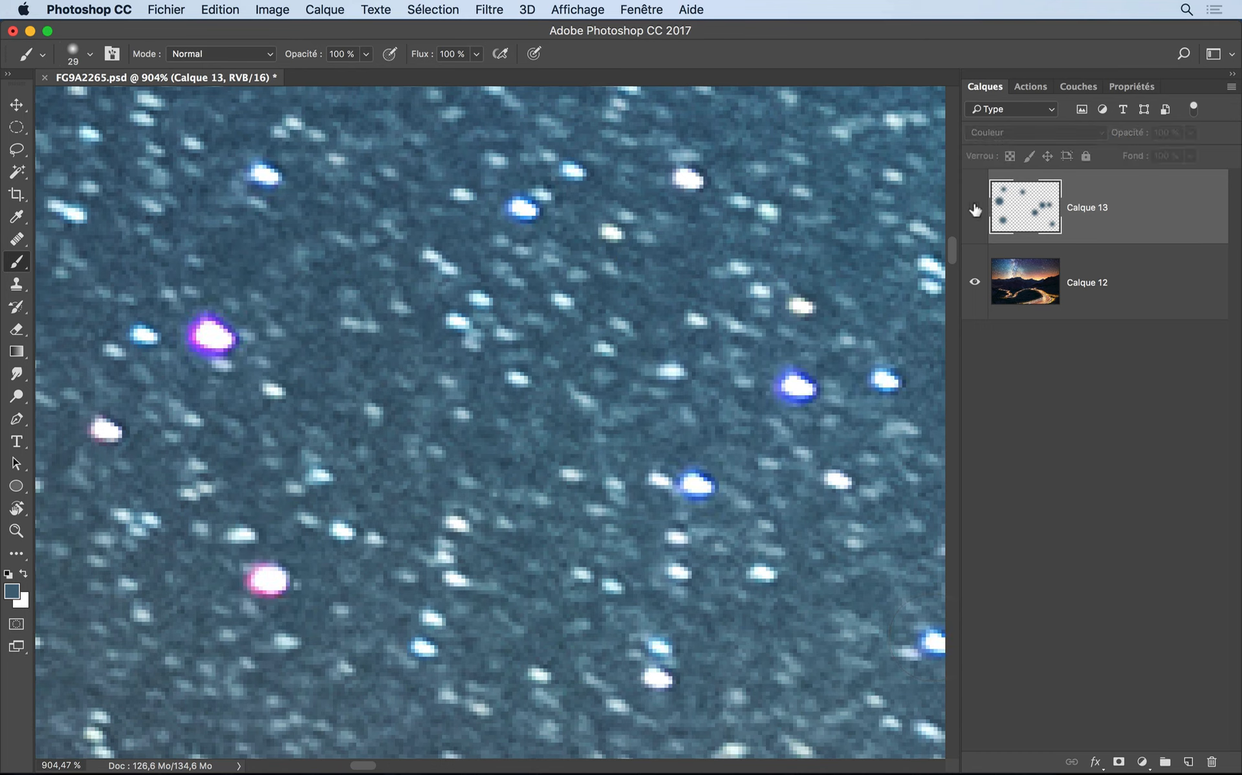
left_click(975, 207)
Try to neutralise the large blue-haloed star in the brownish sky with a dab of sampled sky colour on Calque 13
scroll(586, 427, "down", 5)
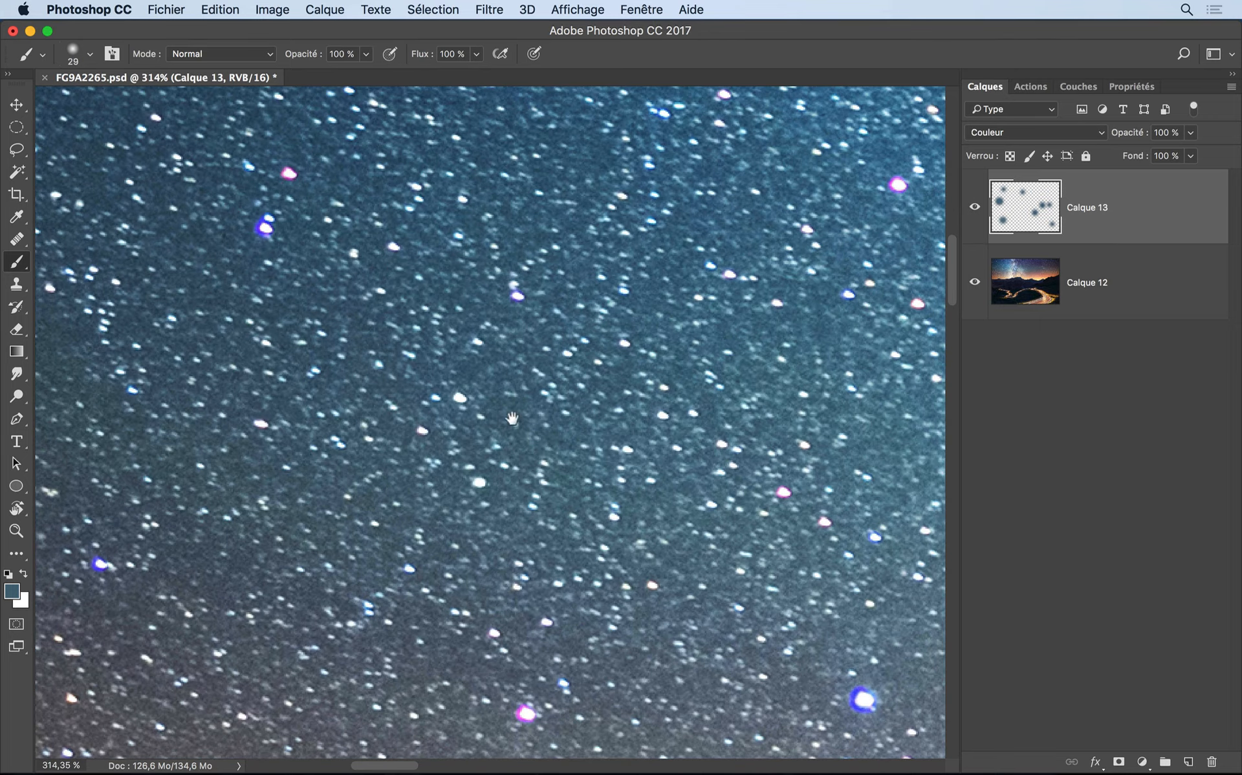
scroll(512, 419, "up", 4)
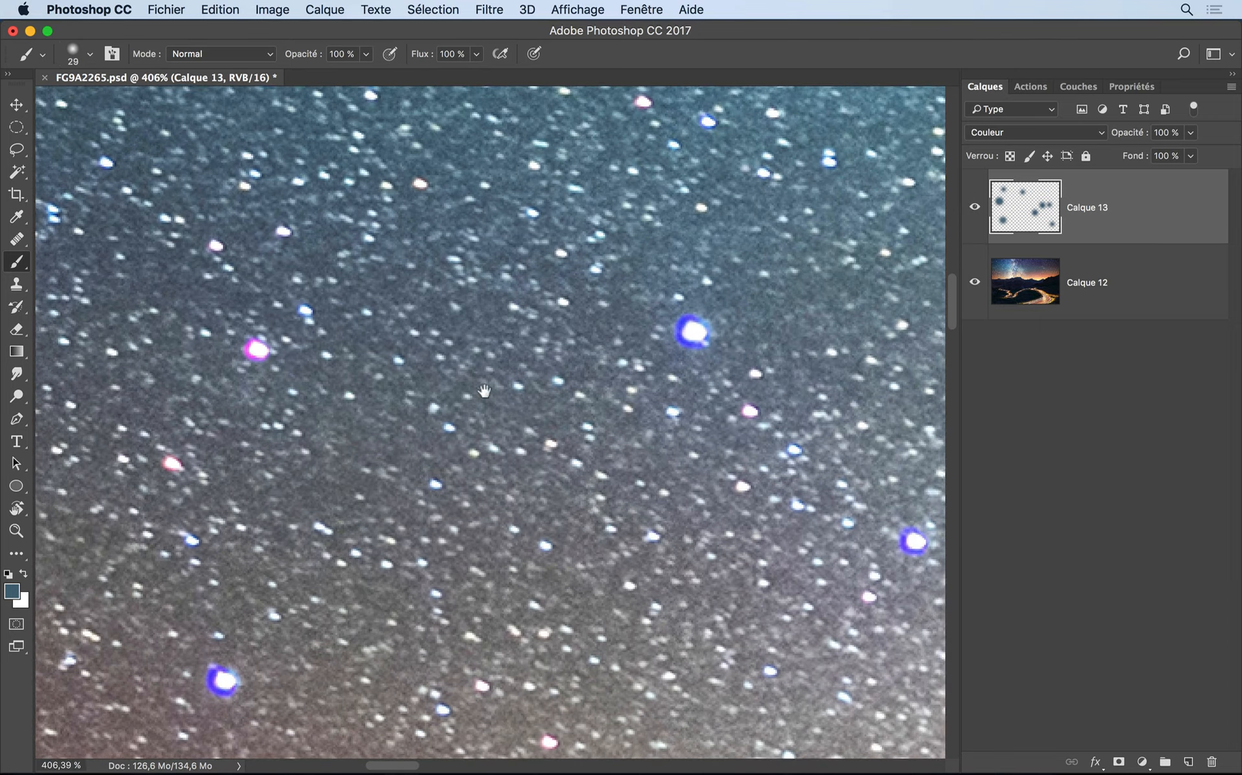
left_click_drag(519, 424, 448, 355)
scroll(456, 360, "up", 1)
mouse_move(307, 497)
left_mouse_down()
mouse_move(468, 386)
mouse_move(392, 504)
mouse_move(364, 514)
mouse_move(573, 416)
left_mouse_up()
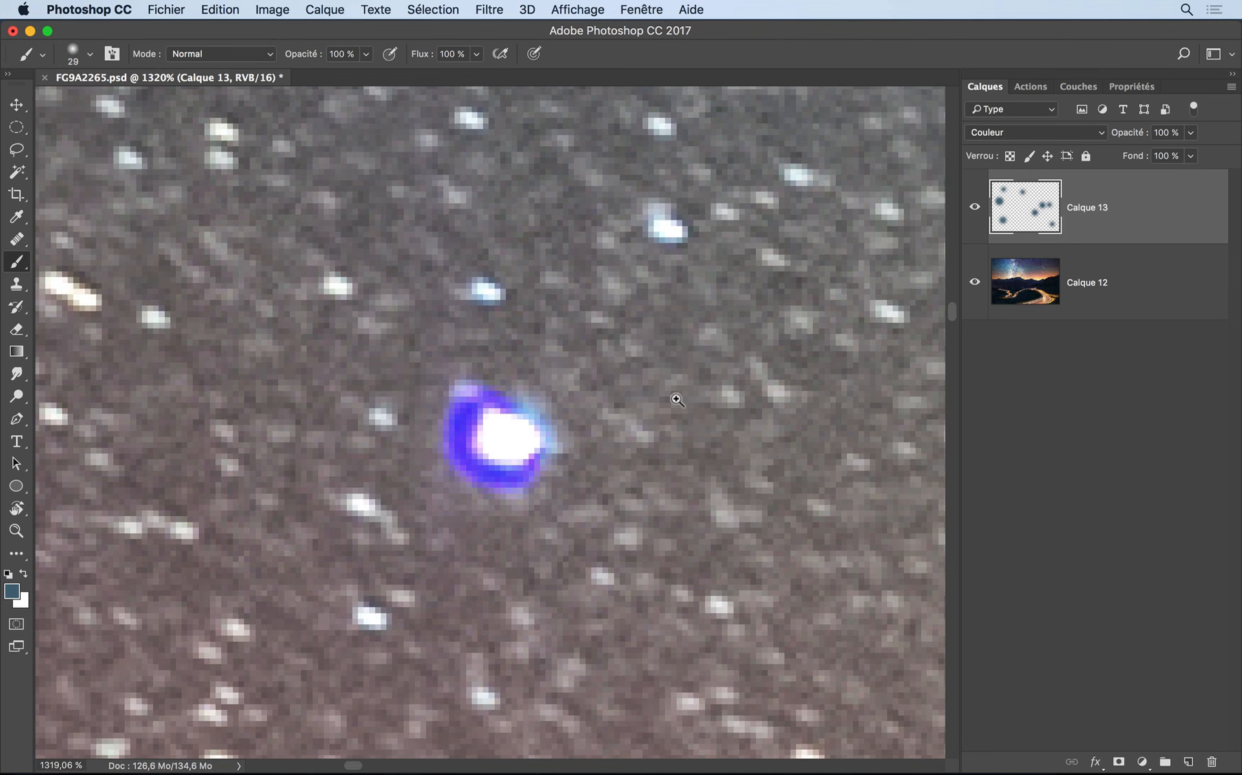
scroll(673, 395, "down", 3)
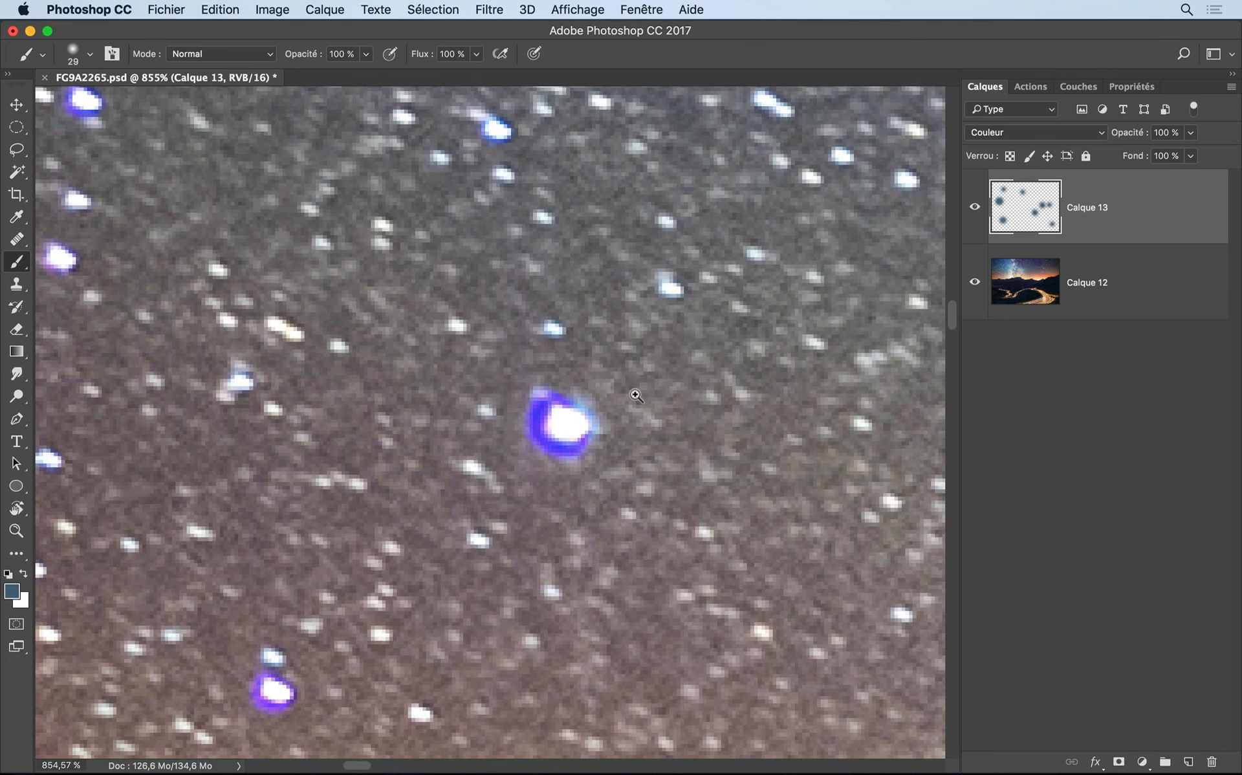
left_click(675, 381, "alt")
left_click(561, 425)
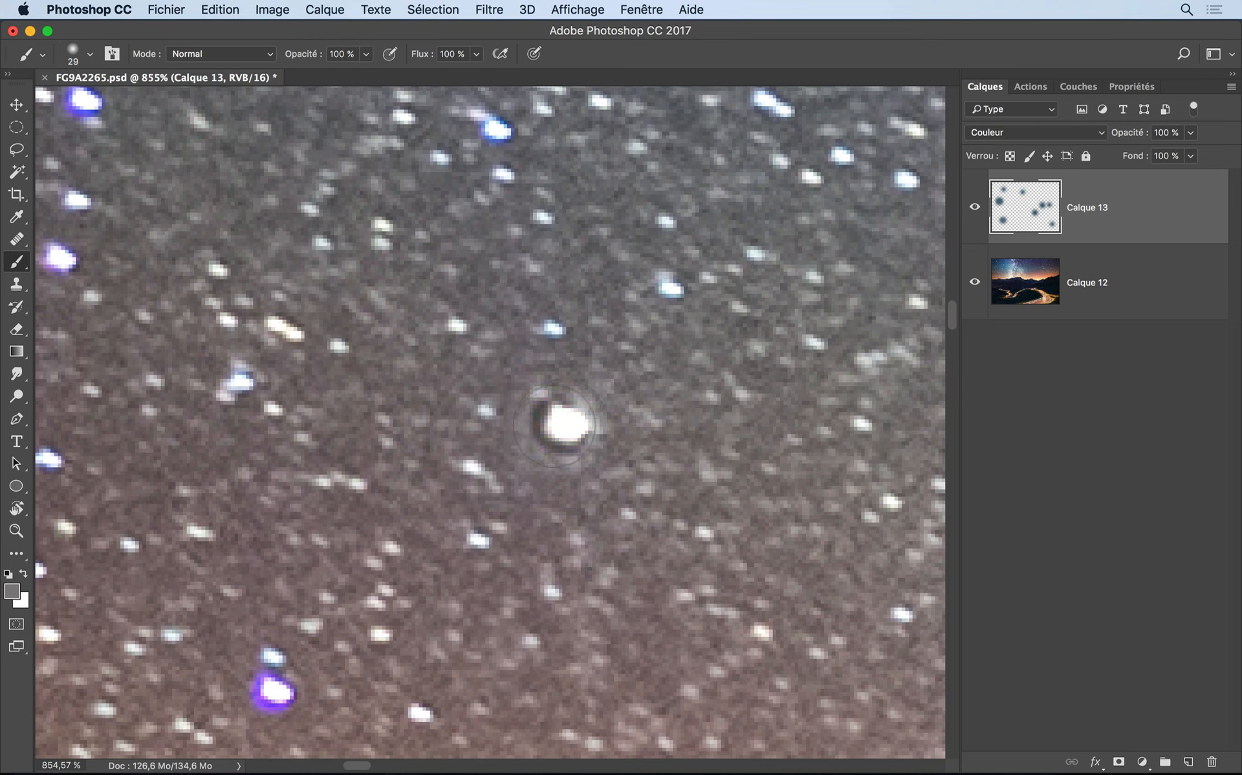
Compare the large star with and without the grey colour dab, then leave the dab undone
key("super+z")
key("super+z")
key("super+z")
key("super+z")
key("super+z")
key("super+z")
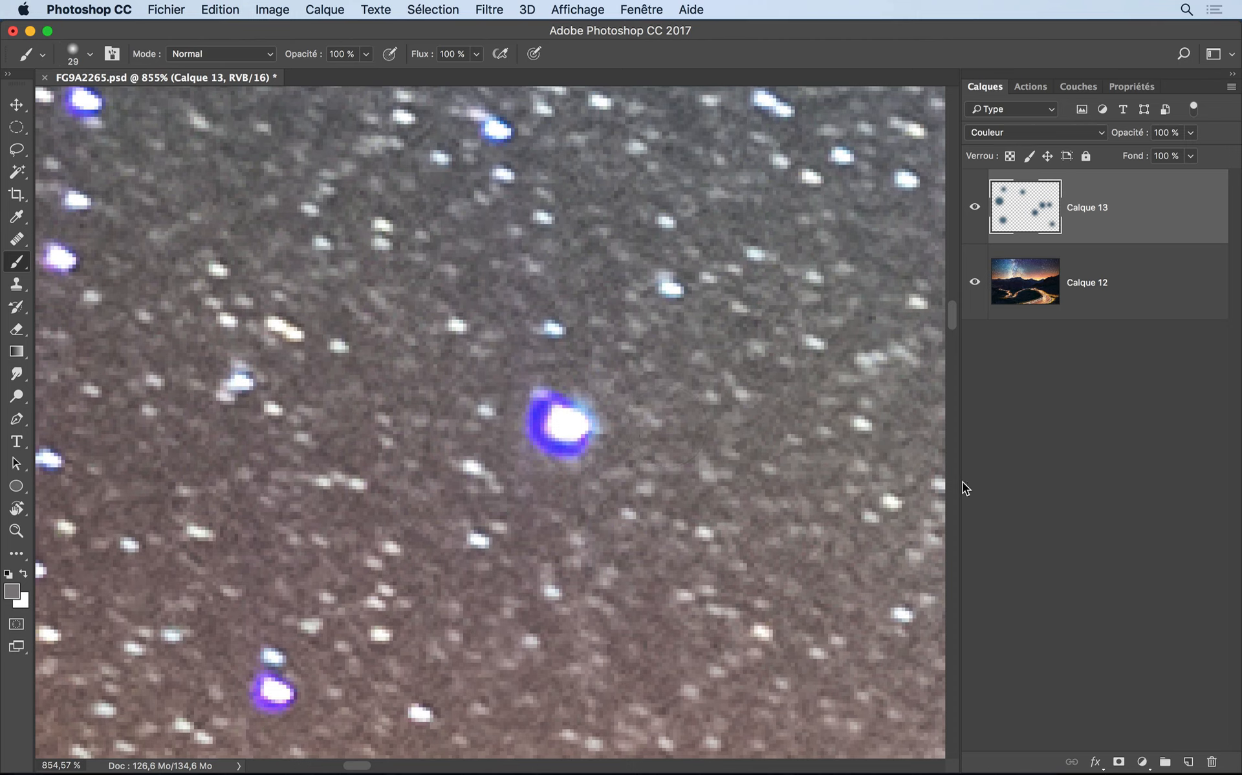
Create a new layer above Calque 13 and set the Clone Stamp brush to 8 px with 50 % hardness
left_click(1189, 761)
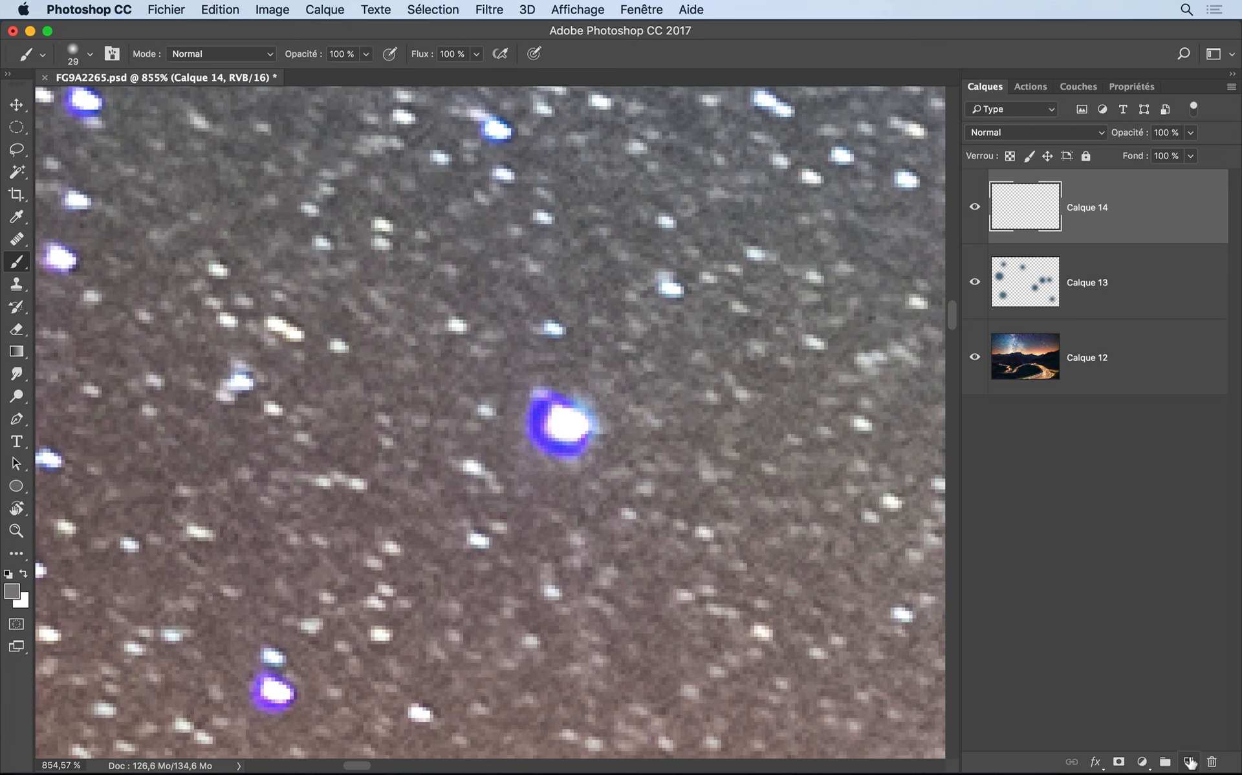
key("s")
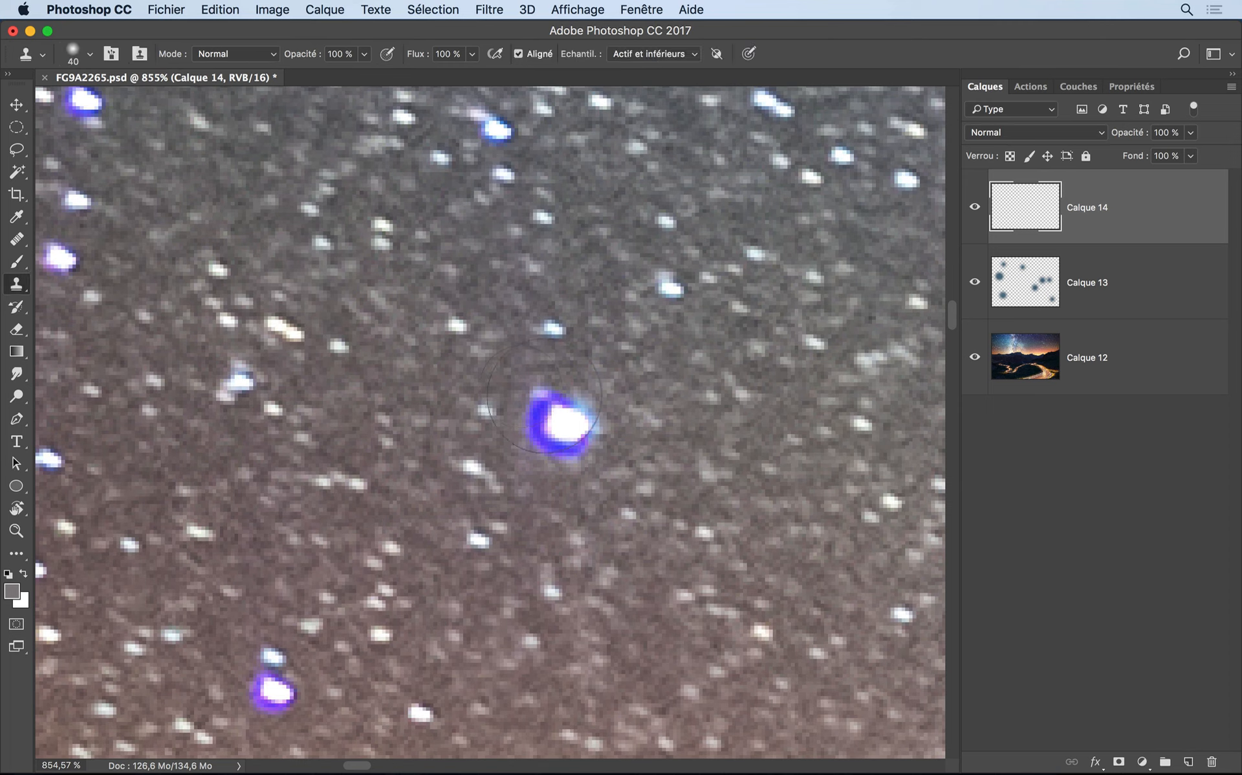
left_click_drag(672, 432, 555, 427)
right_click(633, 433)
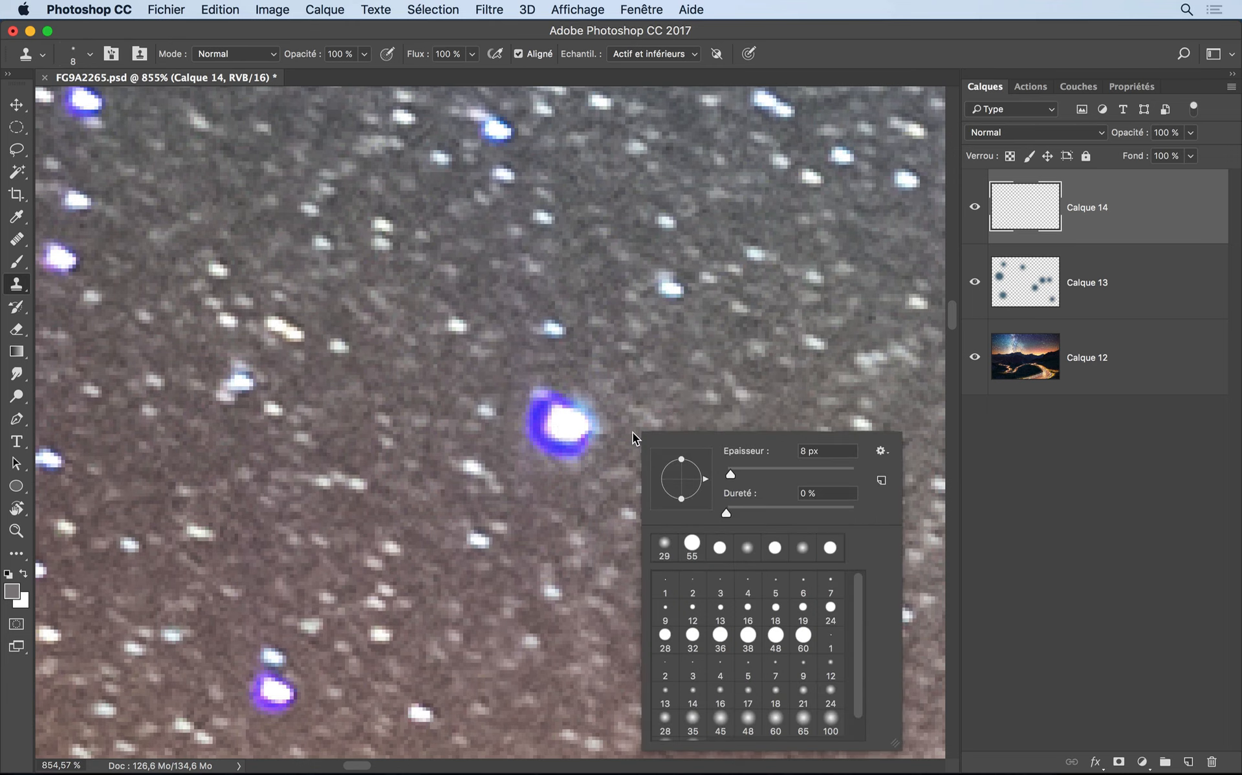
left_click_drag(725, 511, 785, 511)
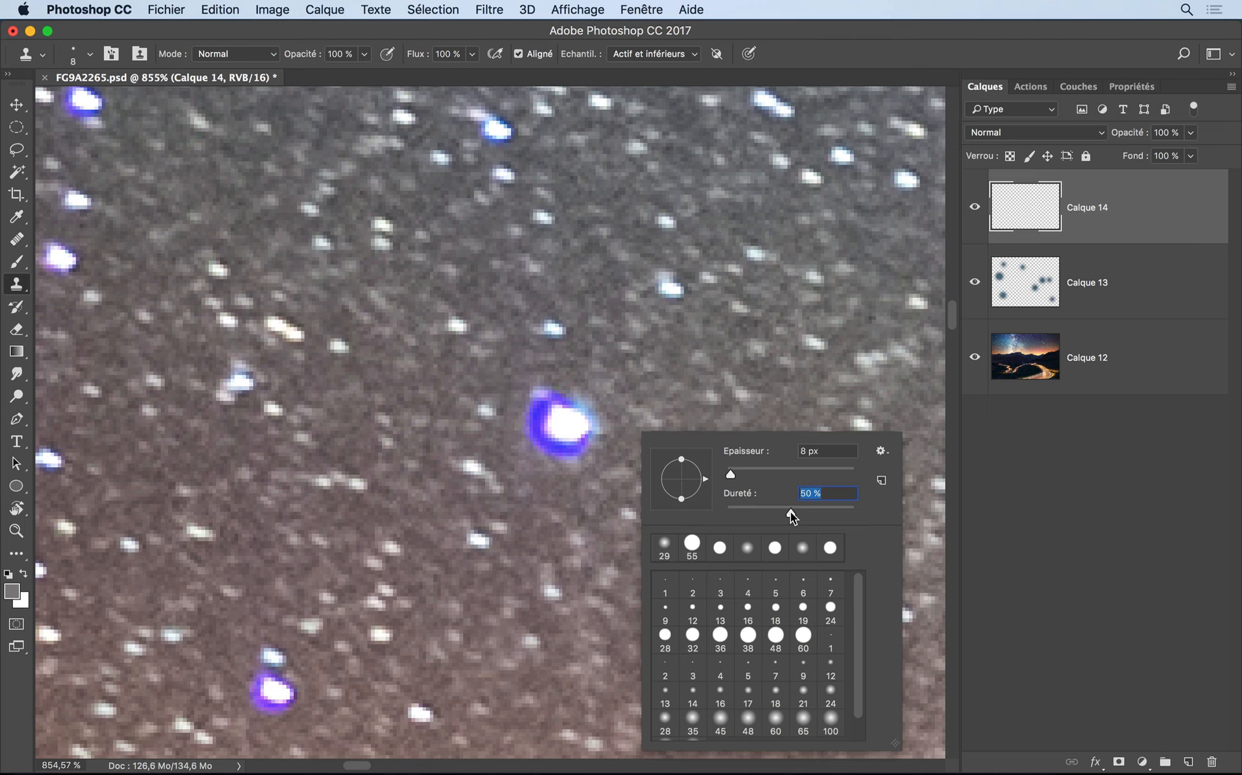
key("Return")
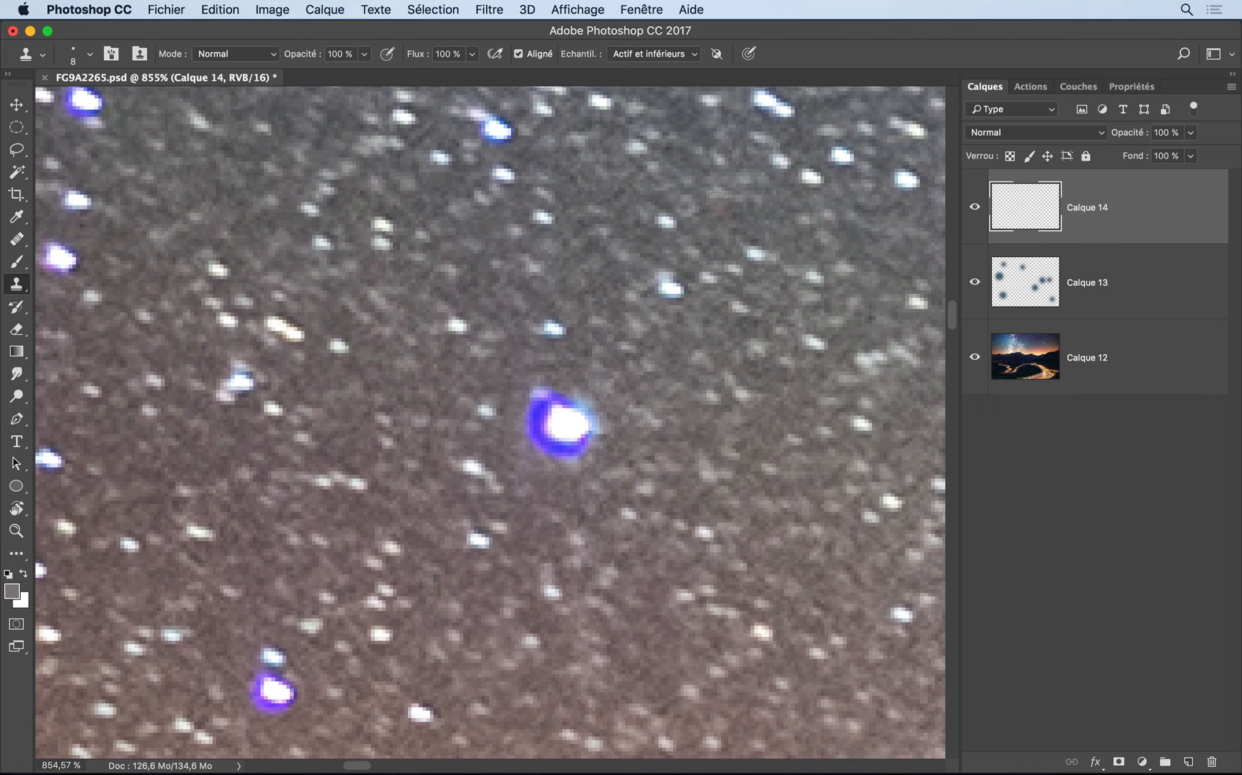
Set the Clone Stamp to sample Tous les calques and clone nearby sky over the large star's blue halo on Calque 14
left_click(694, 57)
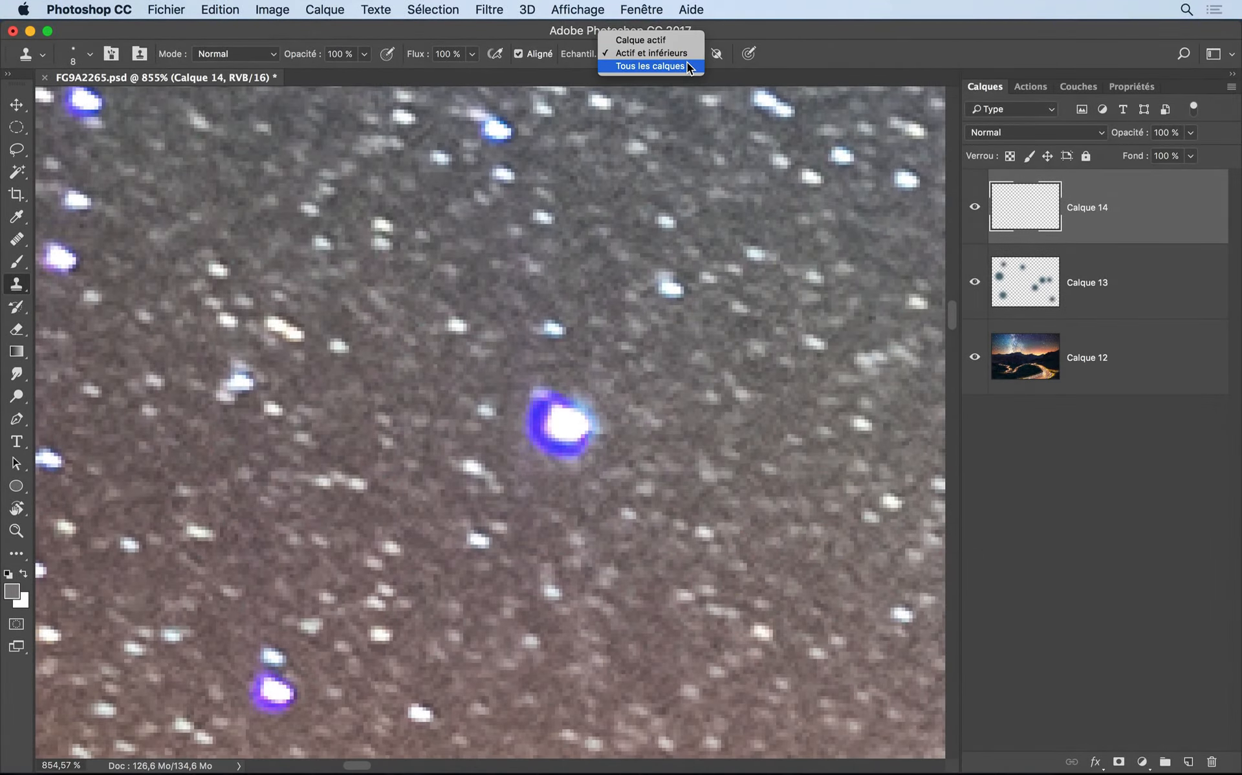
left_click(688, 63)
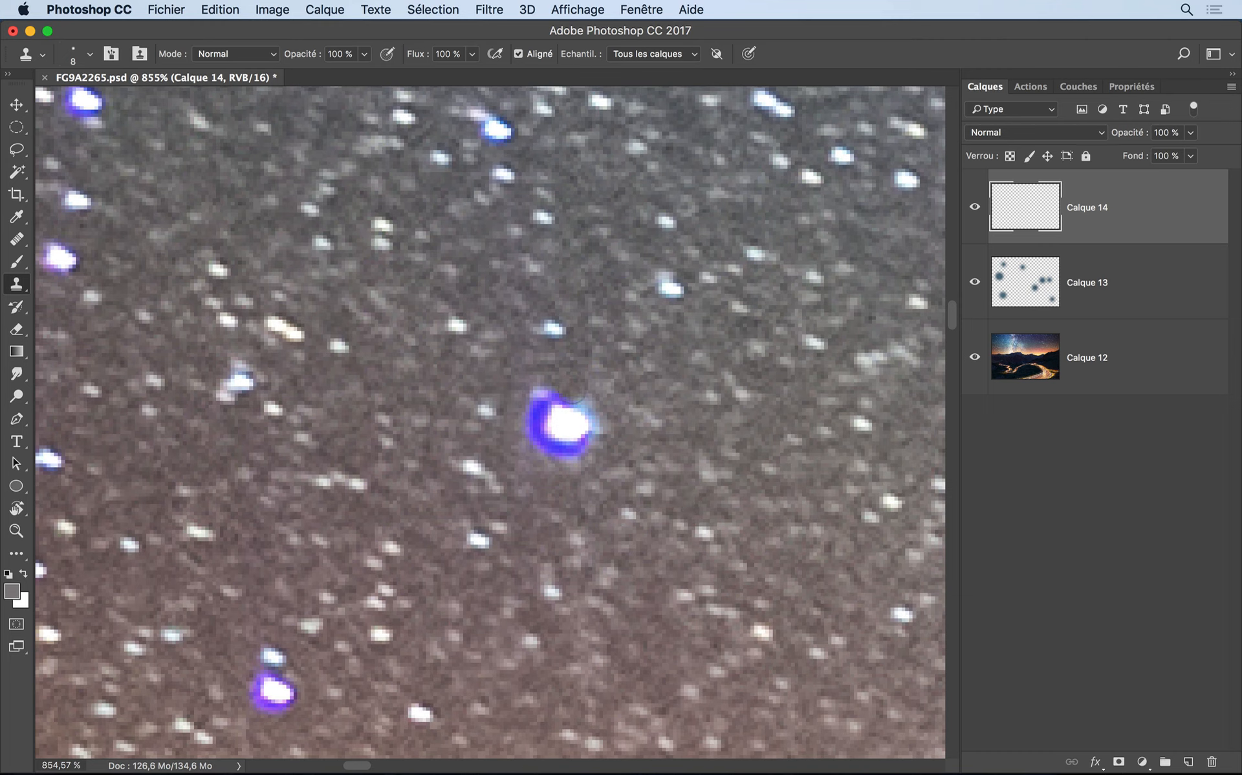
mouse_move(536, 402)
left_mouse_down()
mouse_move(546, 458)
mouse_move(596, 432)
mouse_move(562, 405)
mouse_move(553, 455)
mouse_move(585, 439)
mouse_move(586, 424)
left_mouse_up()
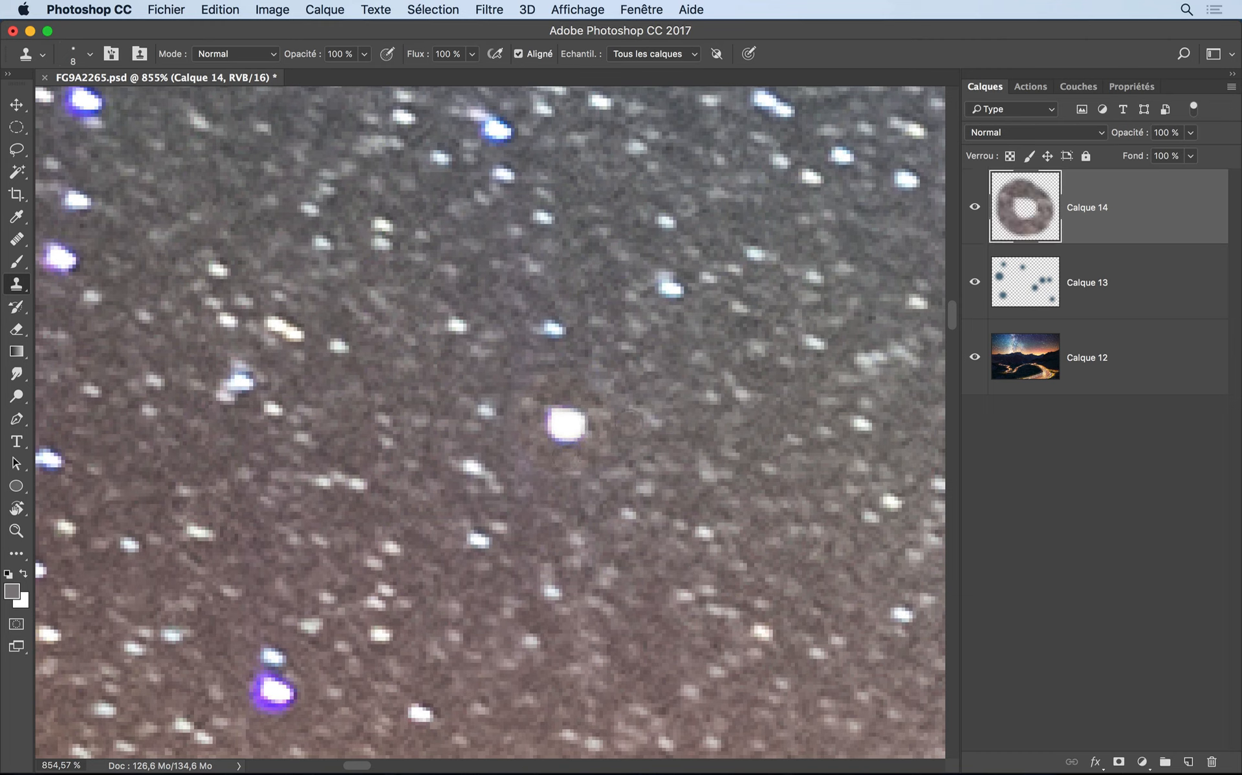
Toggle the last clone stroke off and on to compare the star with and without its blue halo
key("super+z")
key("super+z")
key("super+z")
key("super+z")
key("super+z")
Sample clean sky beside the large magenta-haloed star and clone it over the halo on Calque 14
scroll(628, 422, "down", 5)
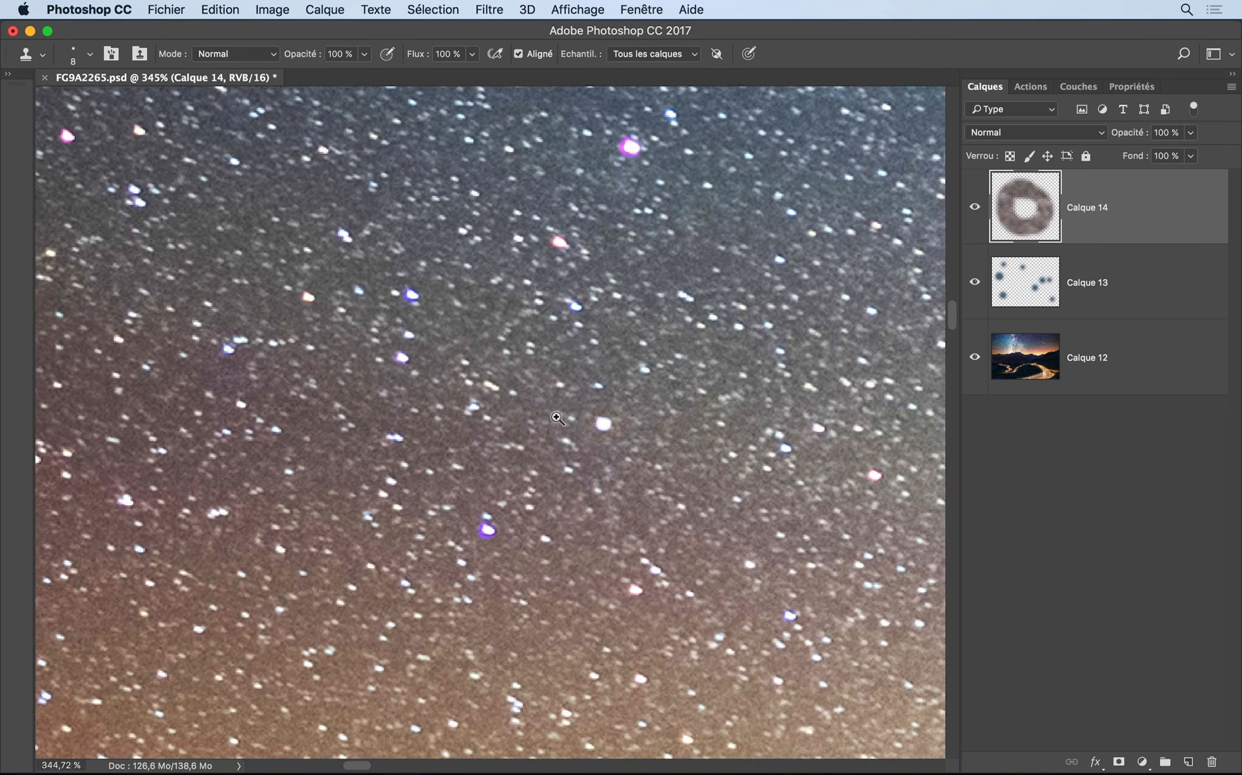
scroll(588, 321, "up", 5)
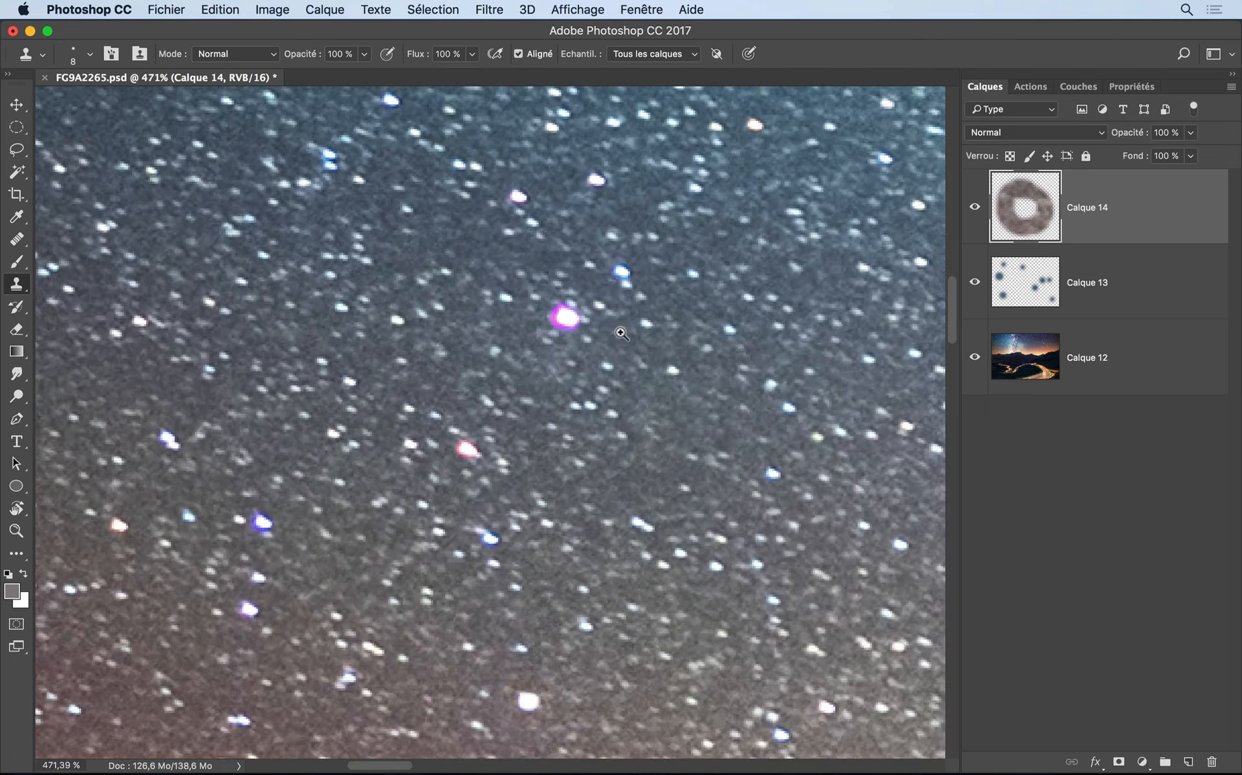
scroll(648, 337, "down", 5)
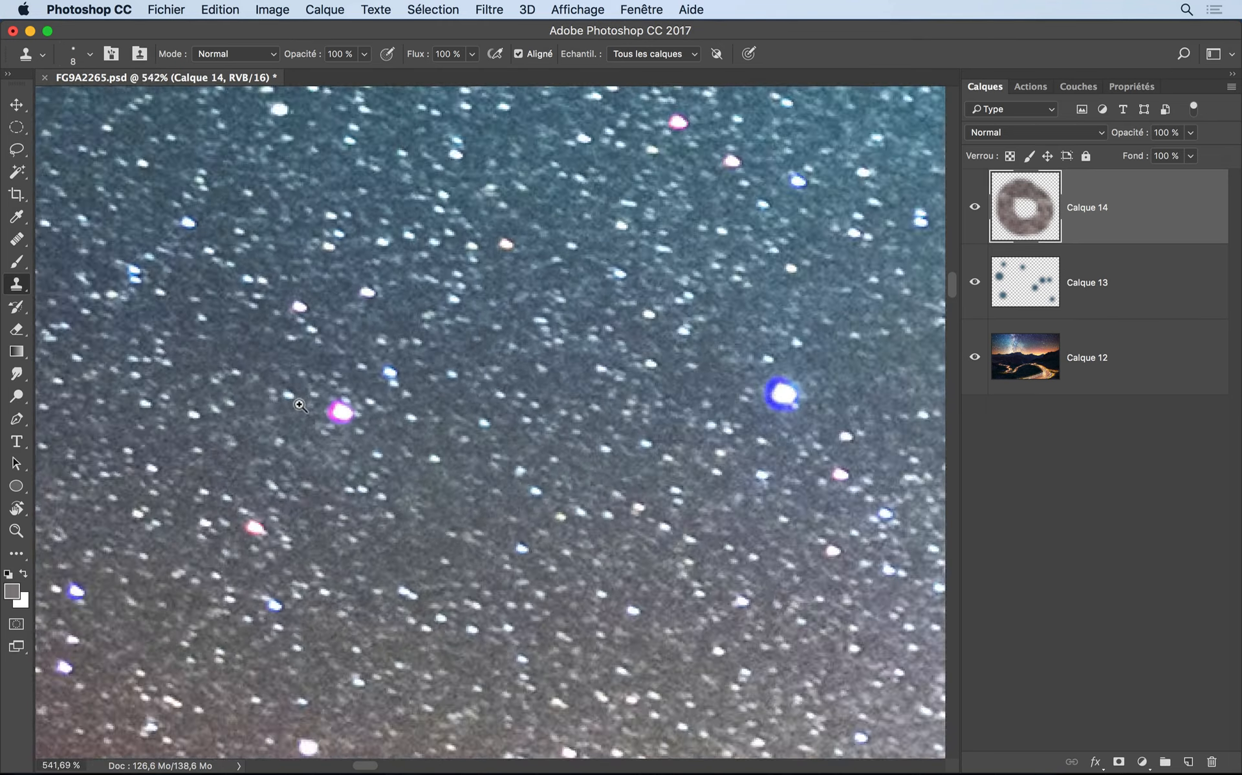
scroll(295, 406, "up", 6)
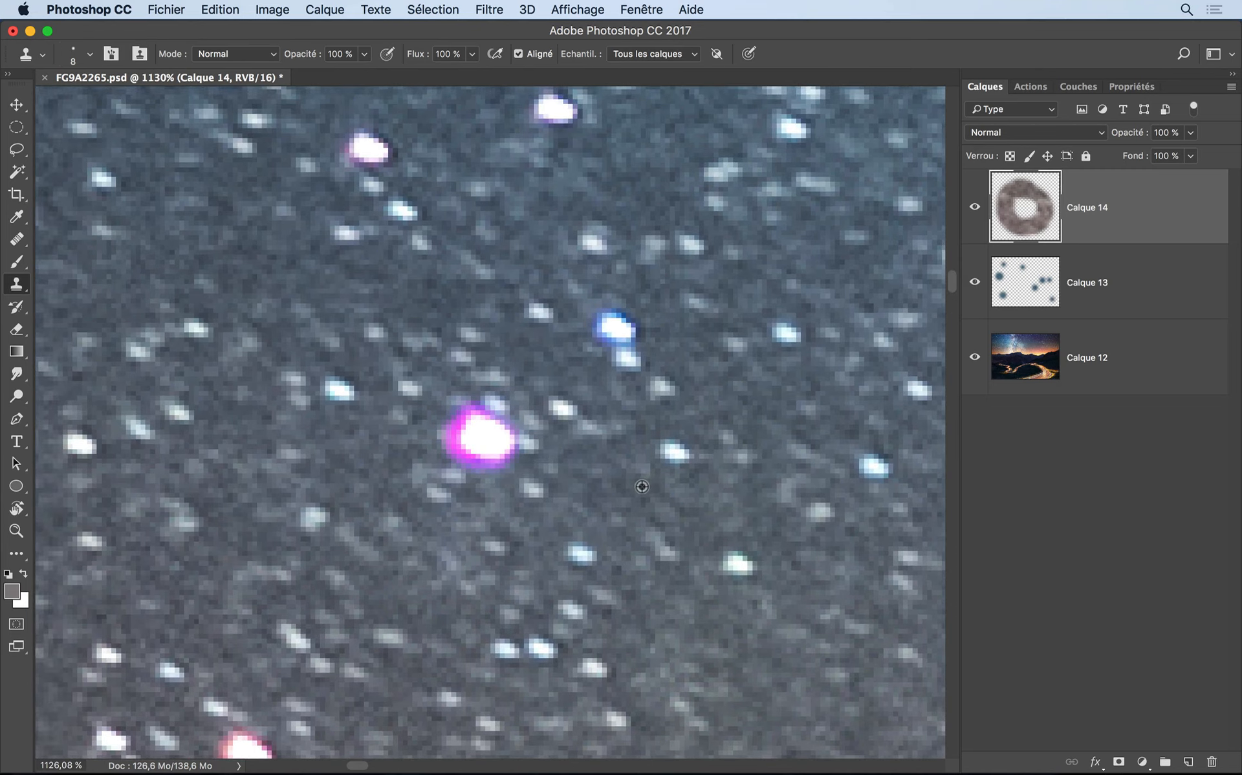
left_click(635, 496, "alt")
mouse_move(504, 391)
left_mouse_down()
mouse_move(449, 430)
mouse_move(518, 463)
mouse_move(482, 415)
mouse_move(436, 453)
mouse_move(527, 486)
left_mouse_up()
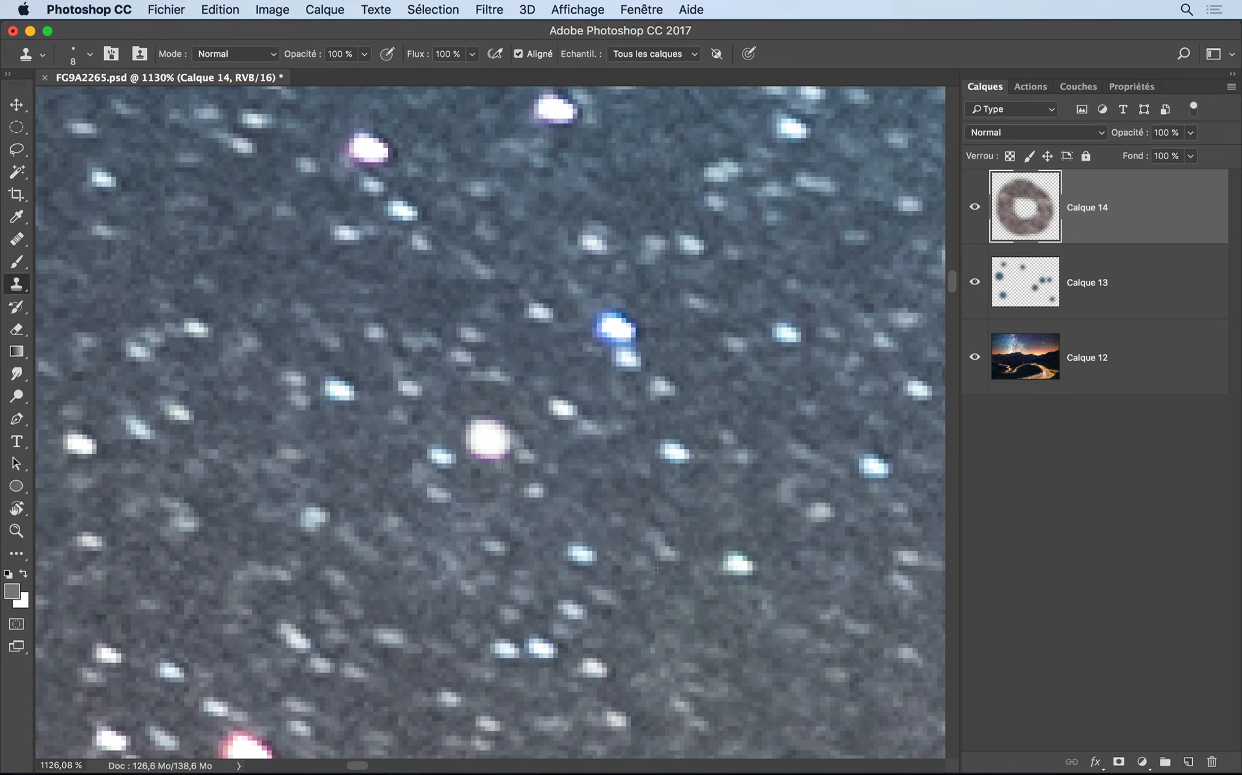
Try to clone nearby sky over the blue halo of another large star on Calque 14 with the 8 px brush
scroll(568, 453, "down", 6)
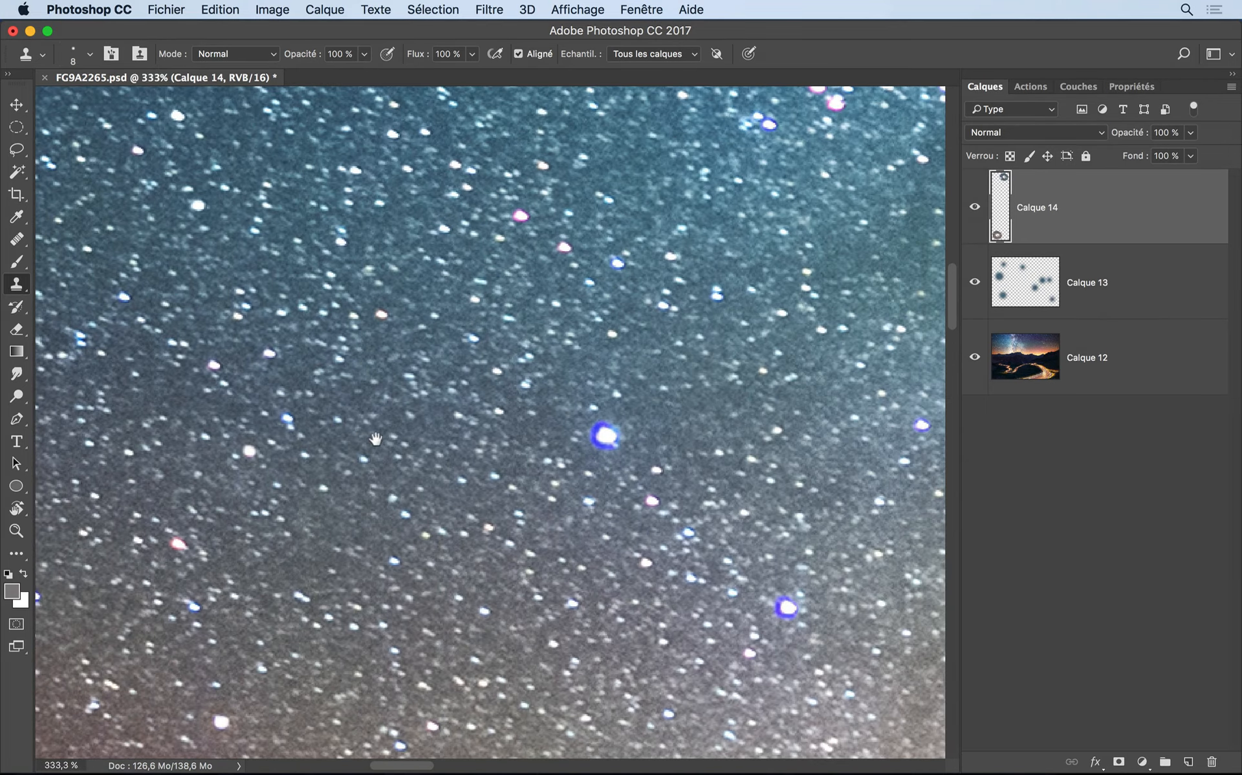
scroll(656, 439, "up", 6)
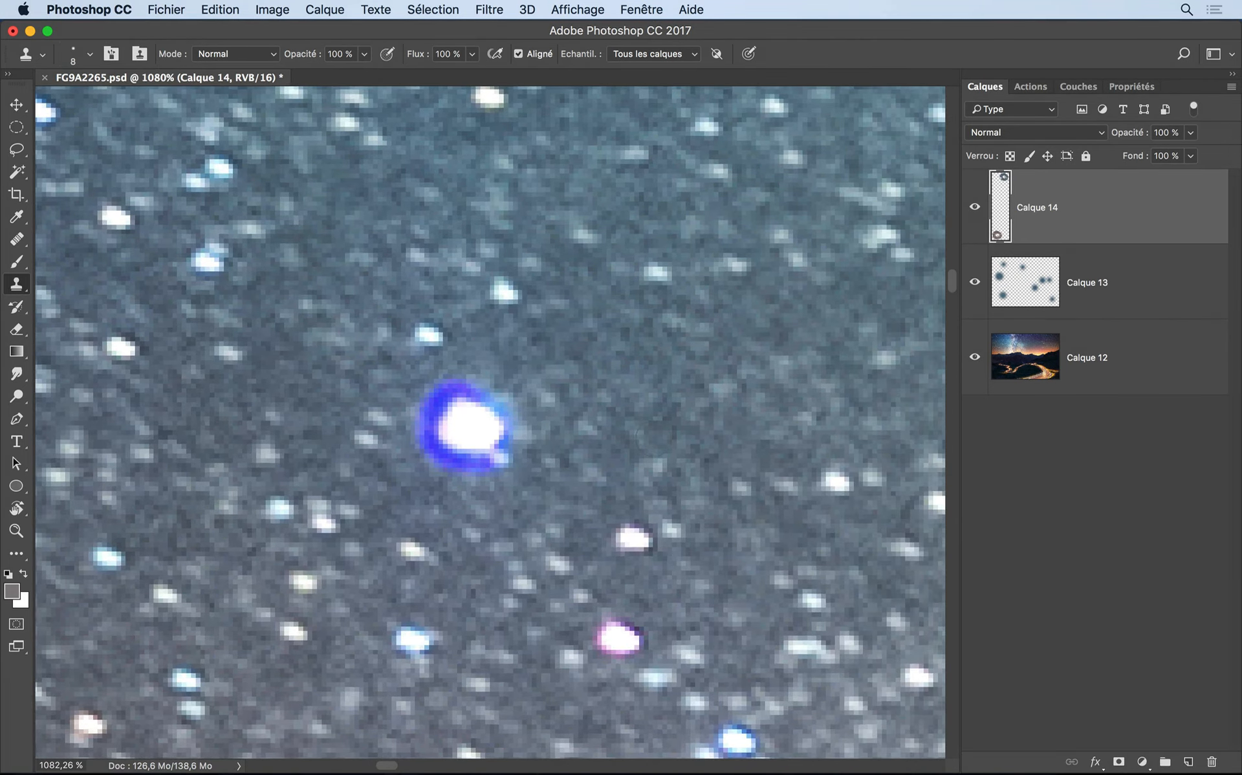
mouse_move(550, 377)
left_mouse_down()
mouse_move(436, 383)
mouse_move(418, 431)
mouse_move(436, 469)
mouse_move(479, 475)
mouse_move(518, 437)
mouse_move(512, 409)
mouse_move(476, 400)
mouse_move(435, 420)
mouse_move(450, 475)
mouse_move(508, 449)
mouse_move(524, 408)
mouse_move(502, 435)
mouse_move(498, 418)
left_mouse_up()
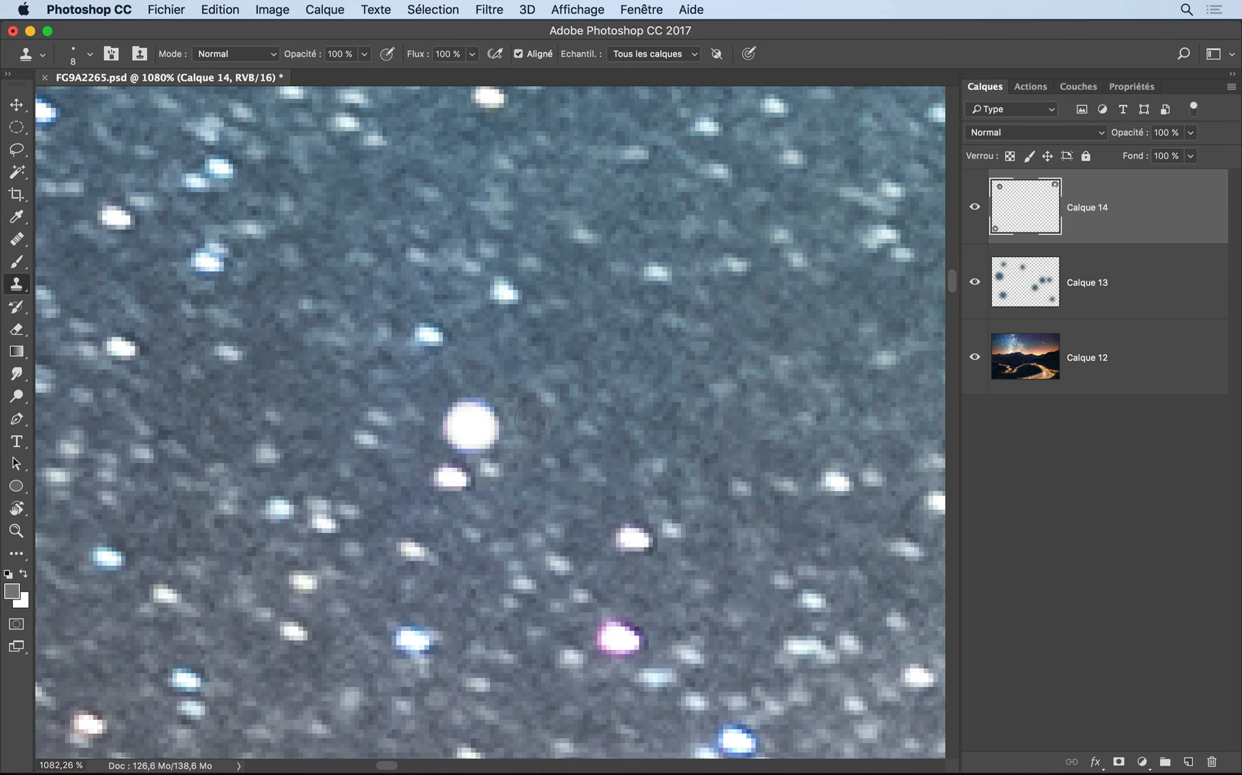
key("super+z")
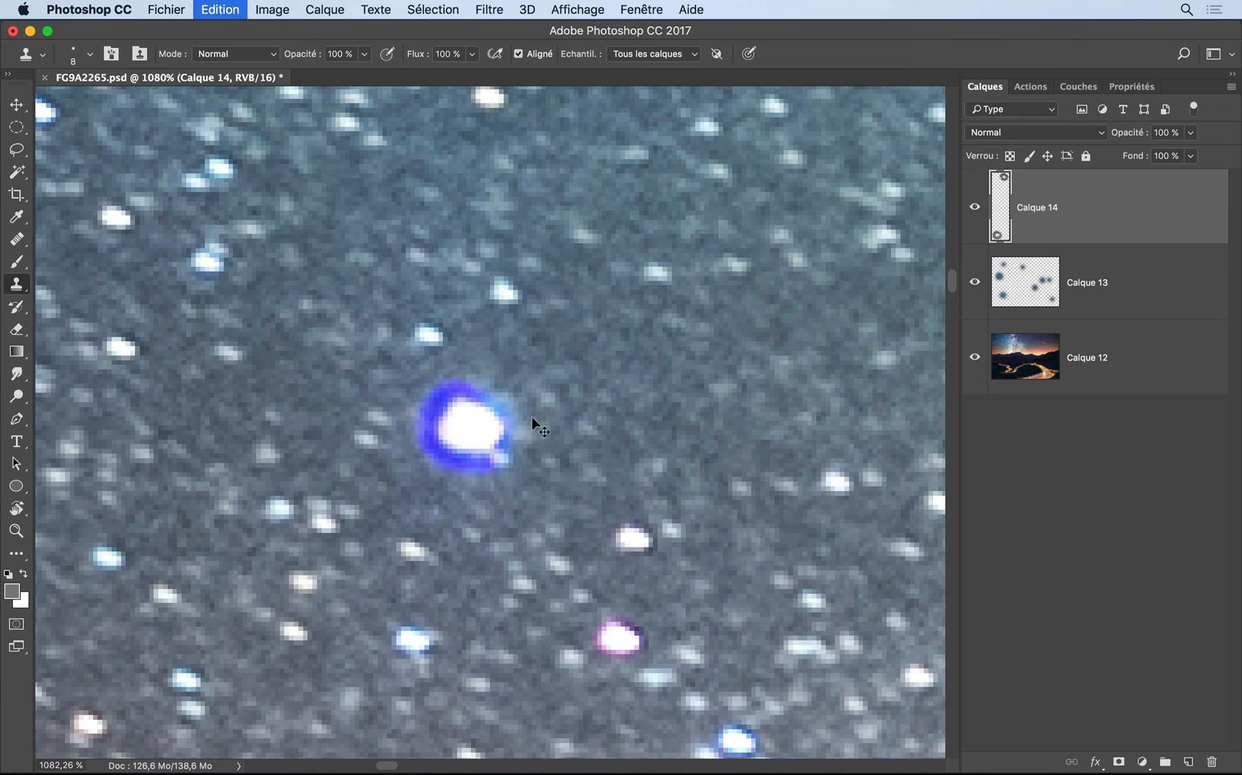
mouse_move(473, 375)
left_mouse_down()
mouse_move(438, 383)
mouse_move(407, 442)
mouse_move(441, 473)
mouse_move(492, 467)
left_mouse_up()
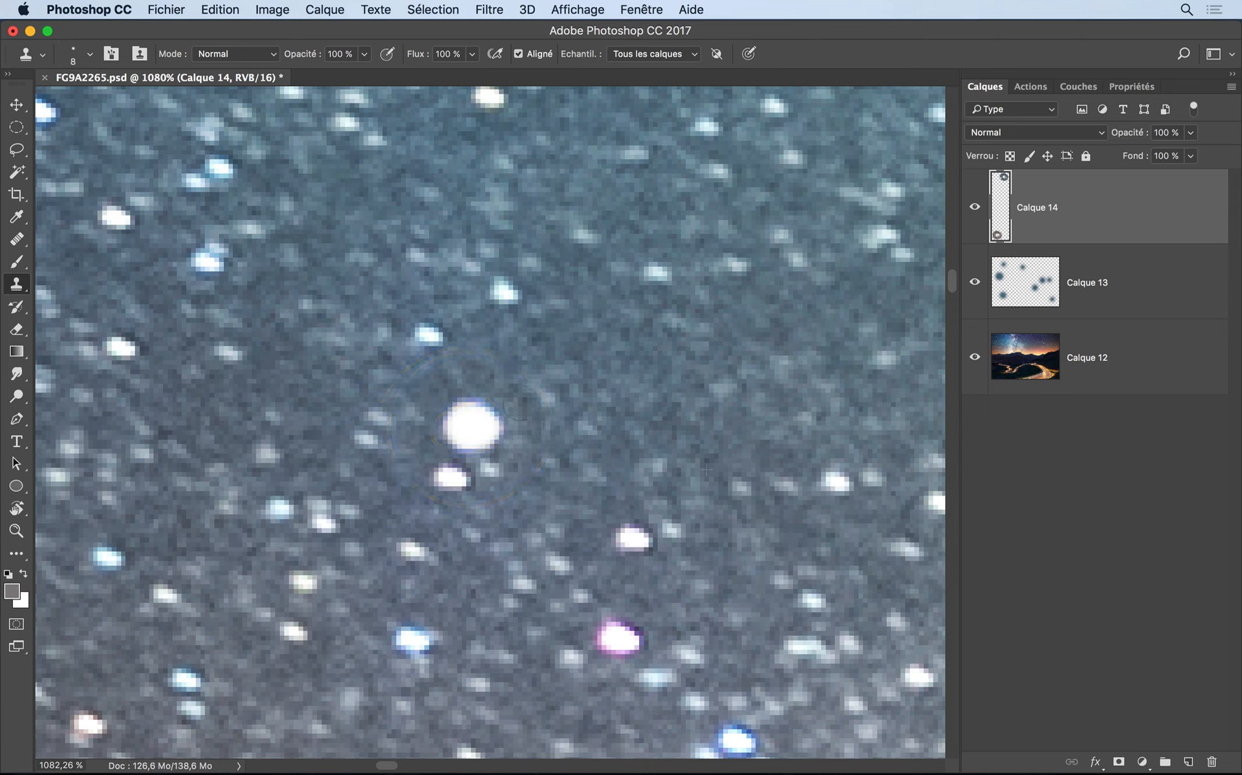
left_click_drag(512, 417, 532, 421)
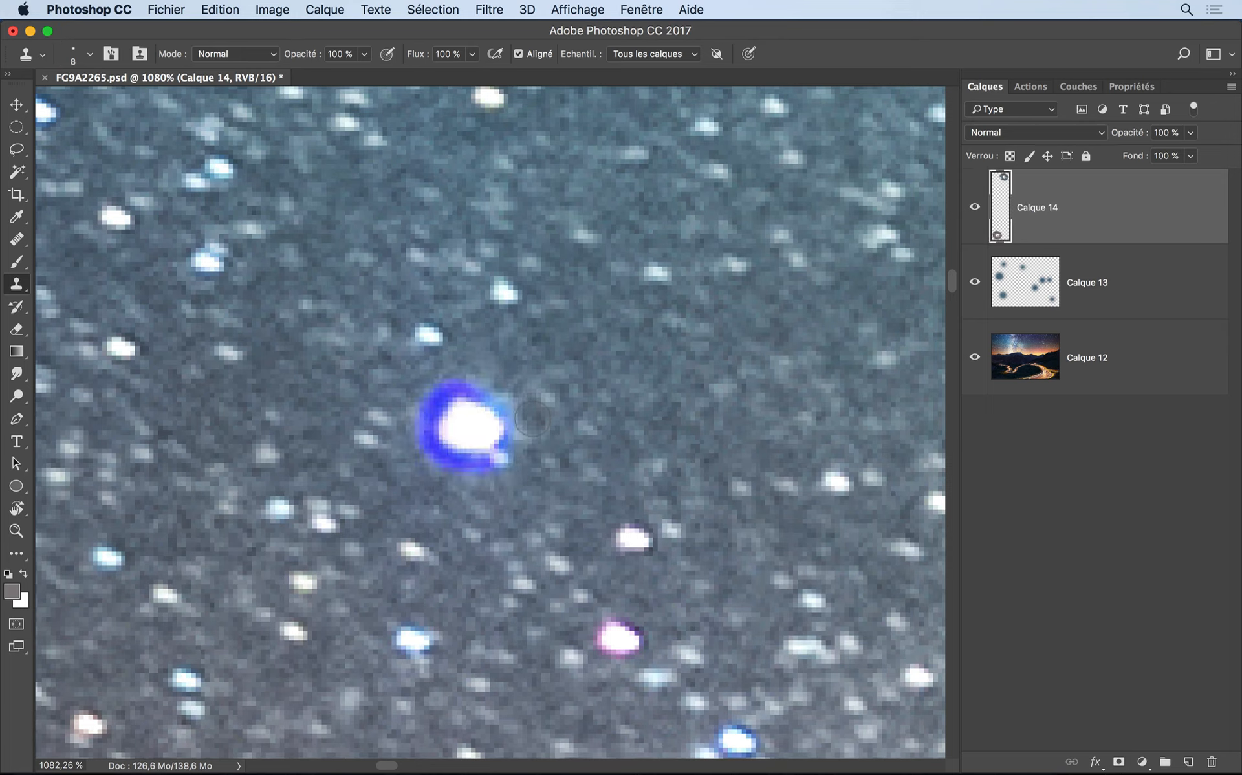
Create a new 500 x 500 px RGB document at 144 ppi with a white background
left_click(164, 9)
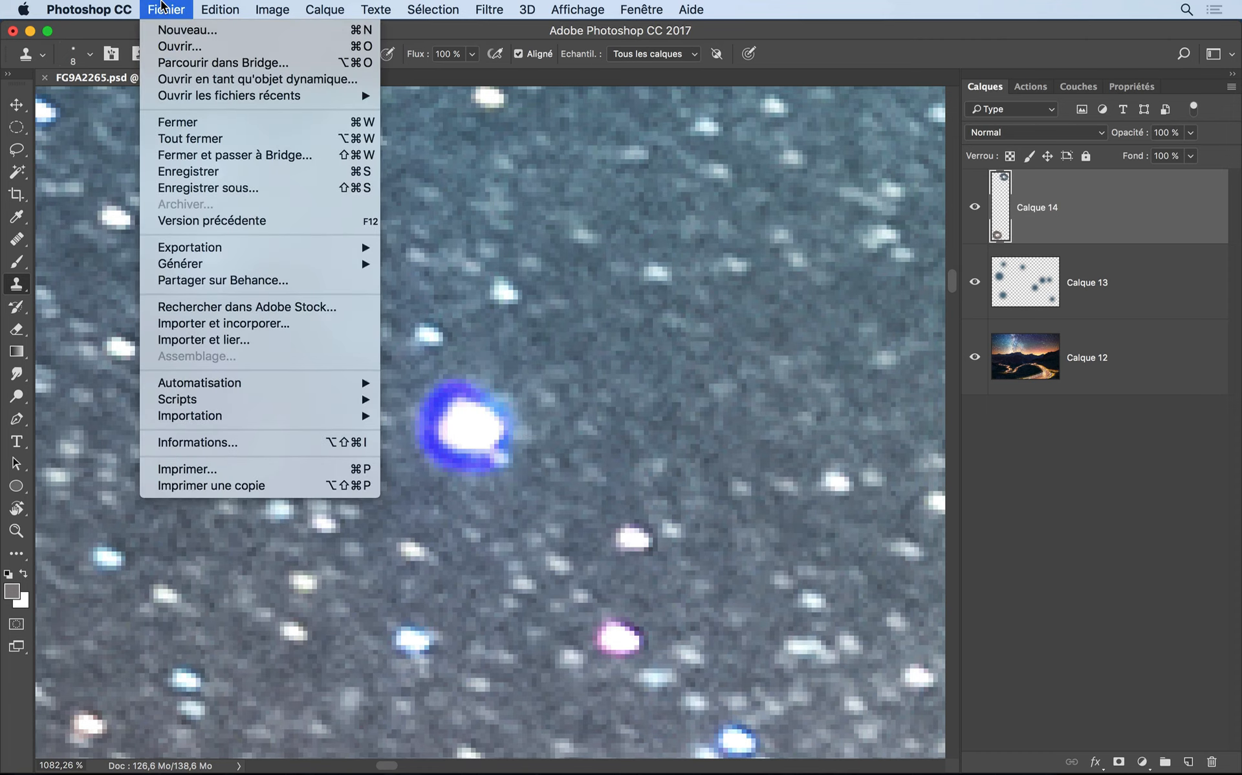
left_click(181, 30)
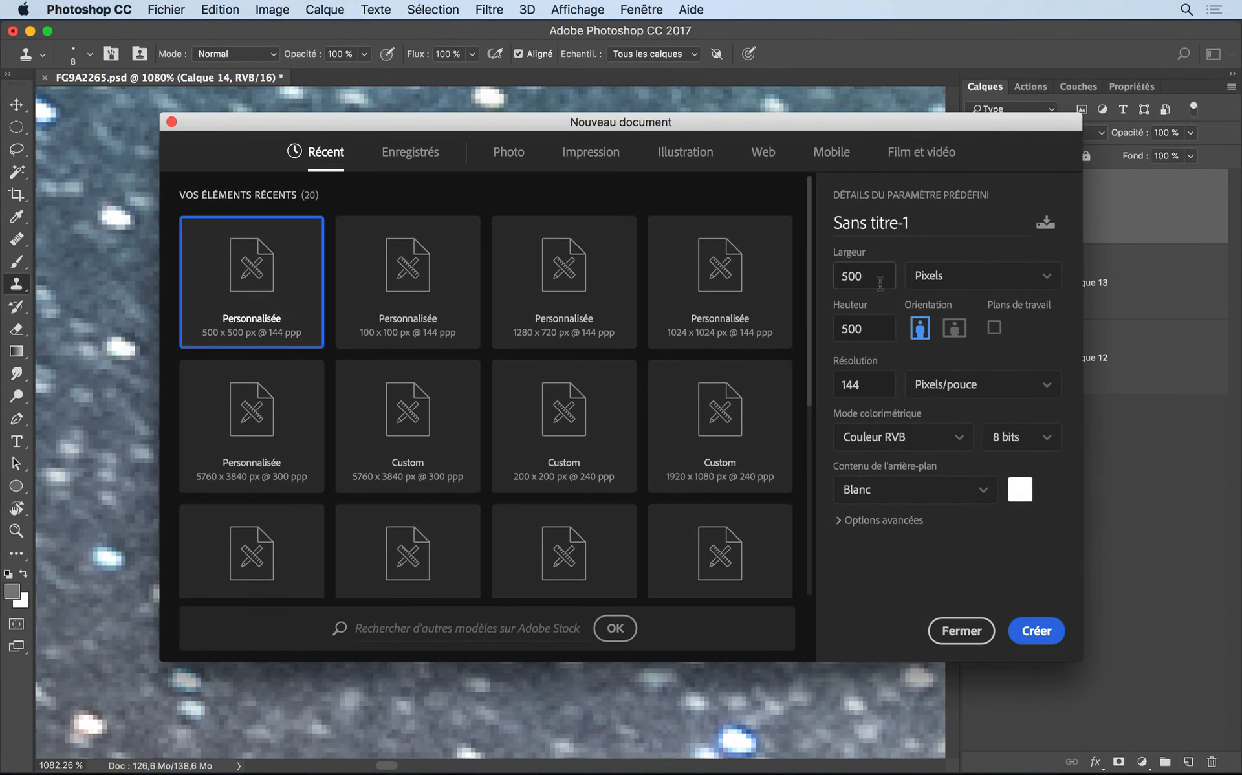
left_click(1037, 631)
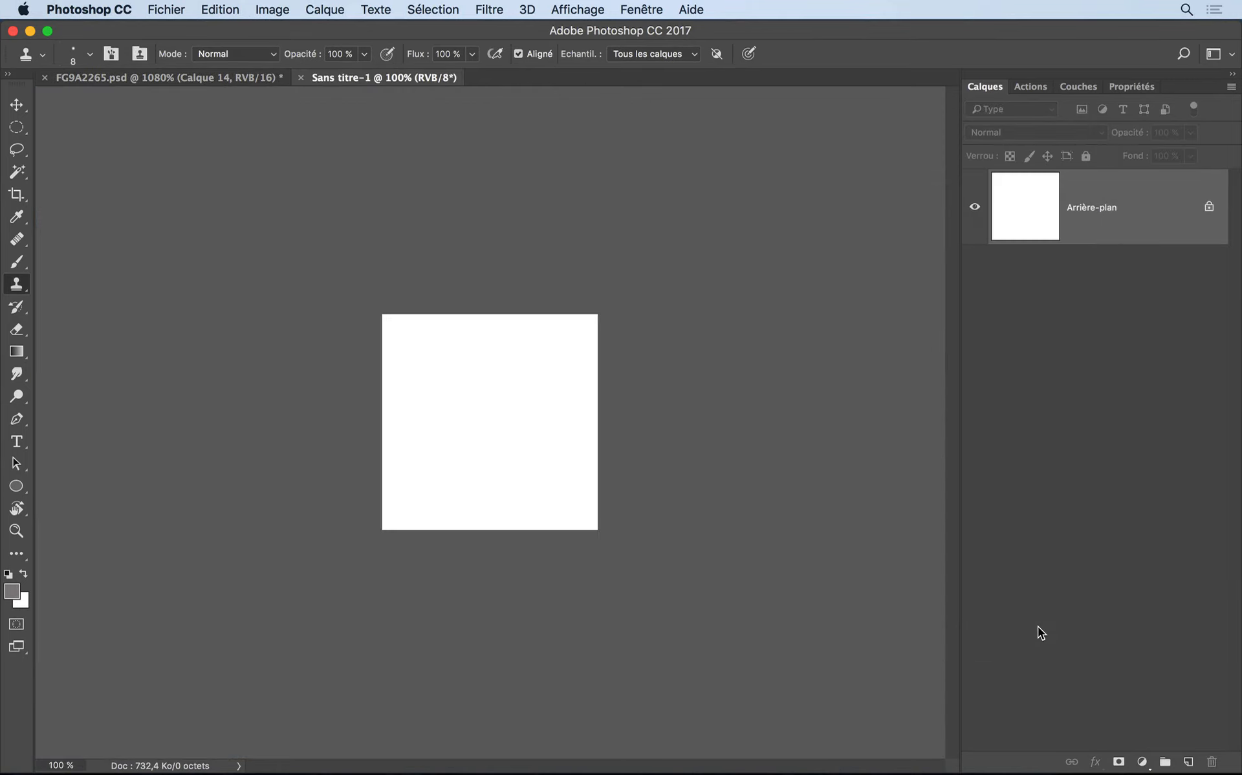
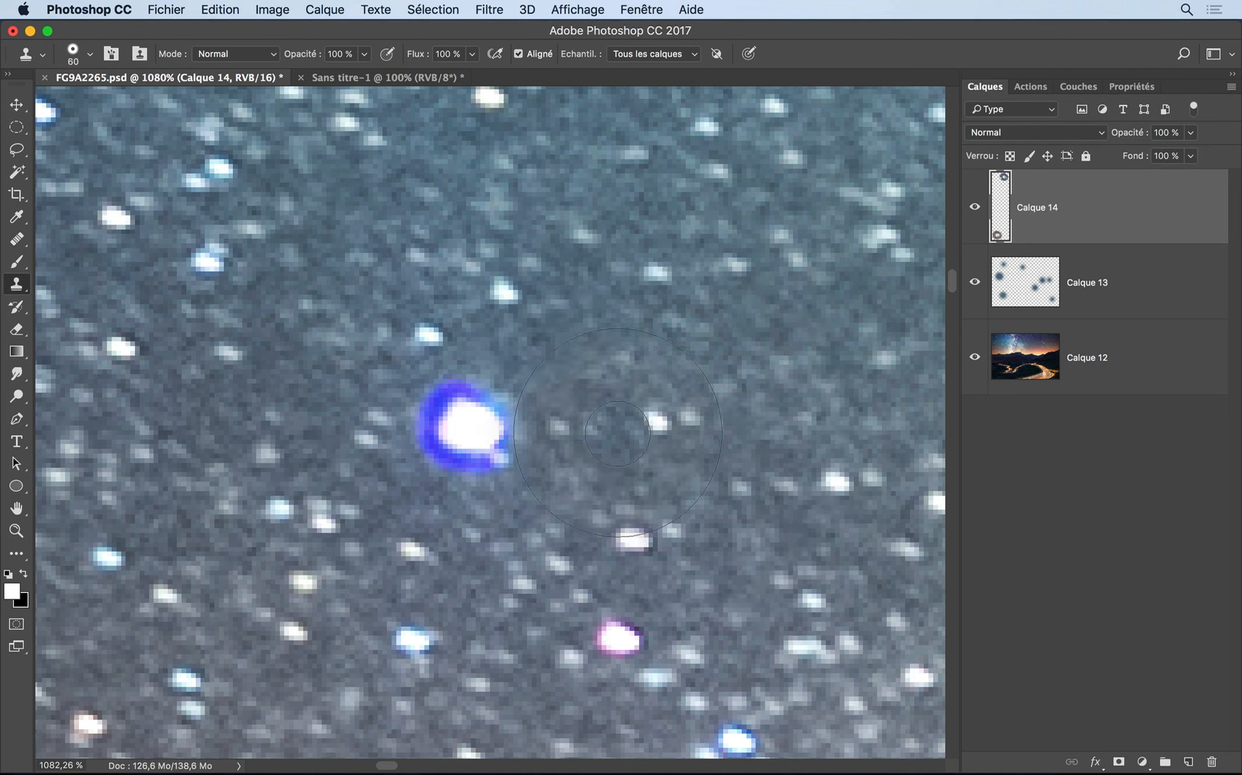
Sample clean sky beside the large blue-haloed star and stamp it around the star on Calque 14 with the ring-shaped brush at 50 px
left_click(617, 431)
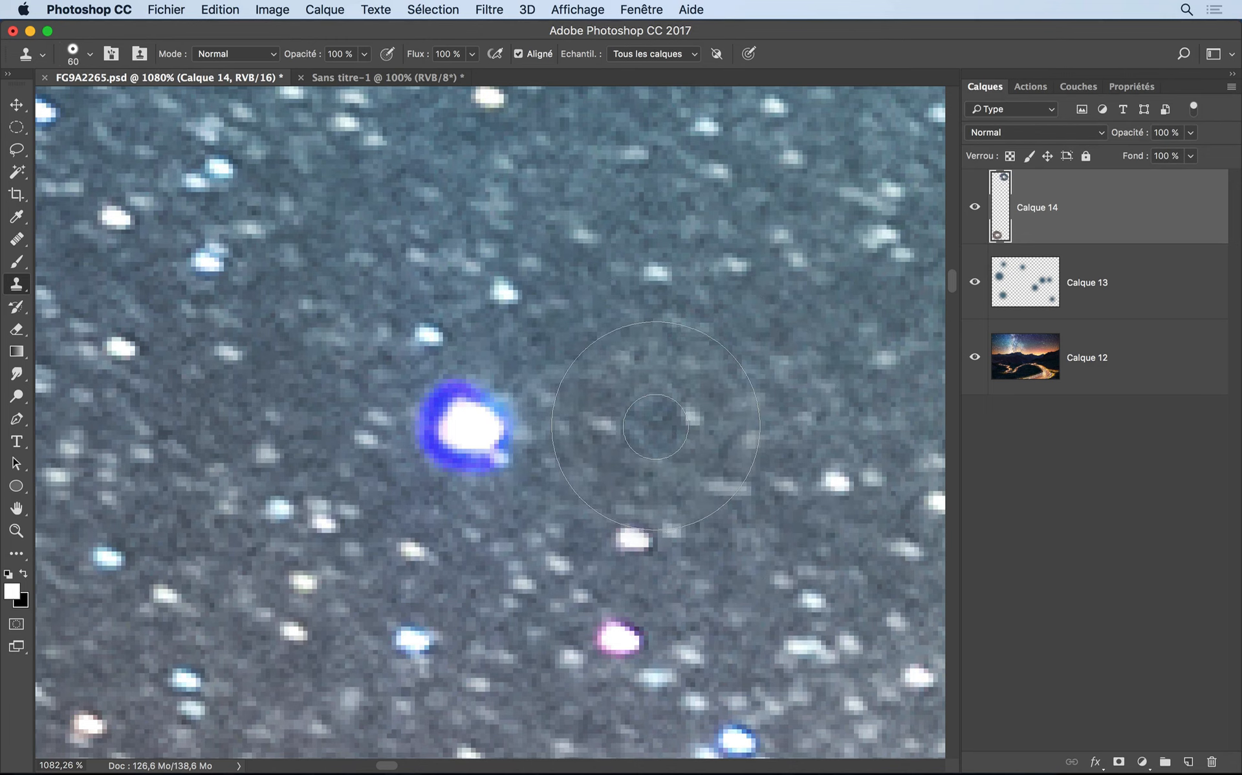
left_click(656, 426)
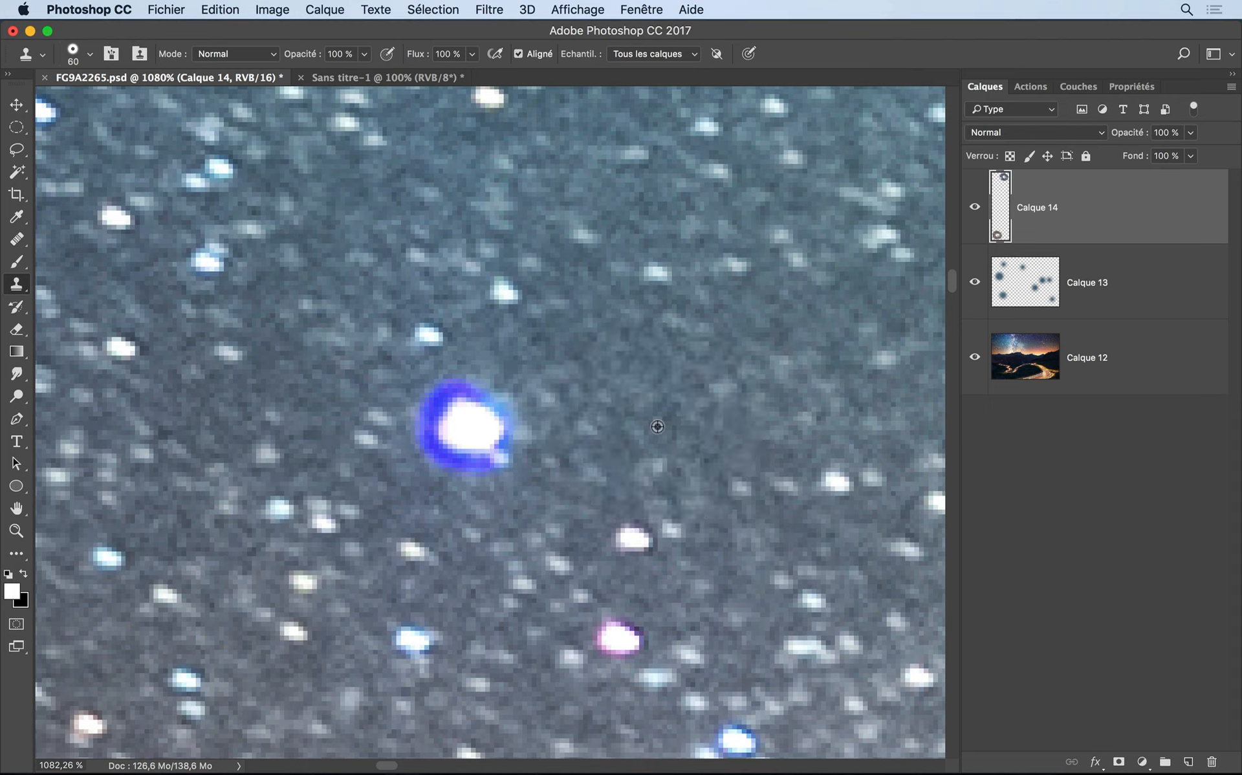
left_click(658, 426, "alt")
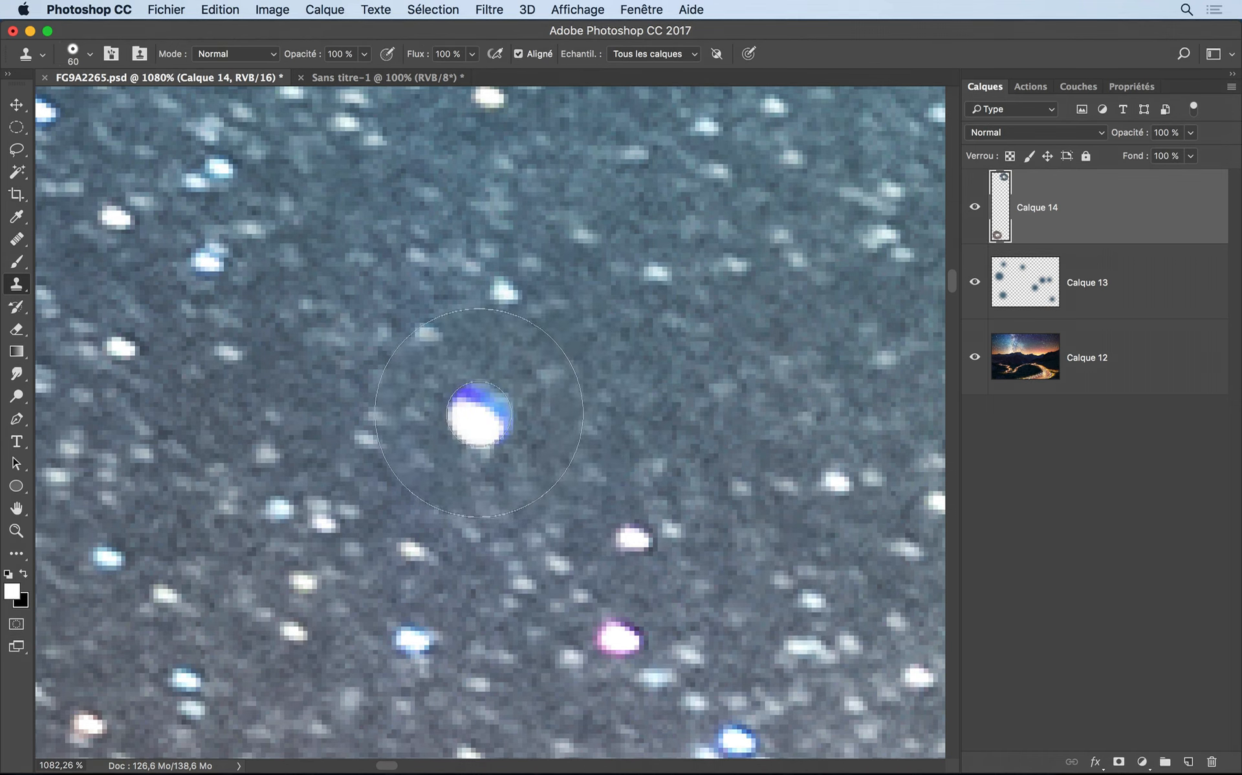
left_click_drag(471, 425, 445, 427)
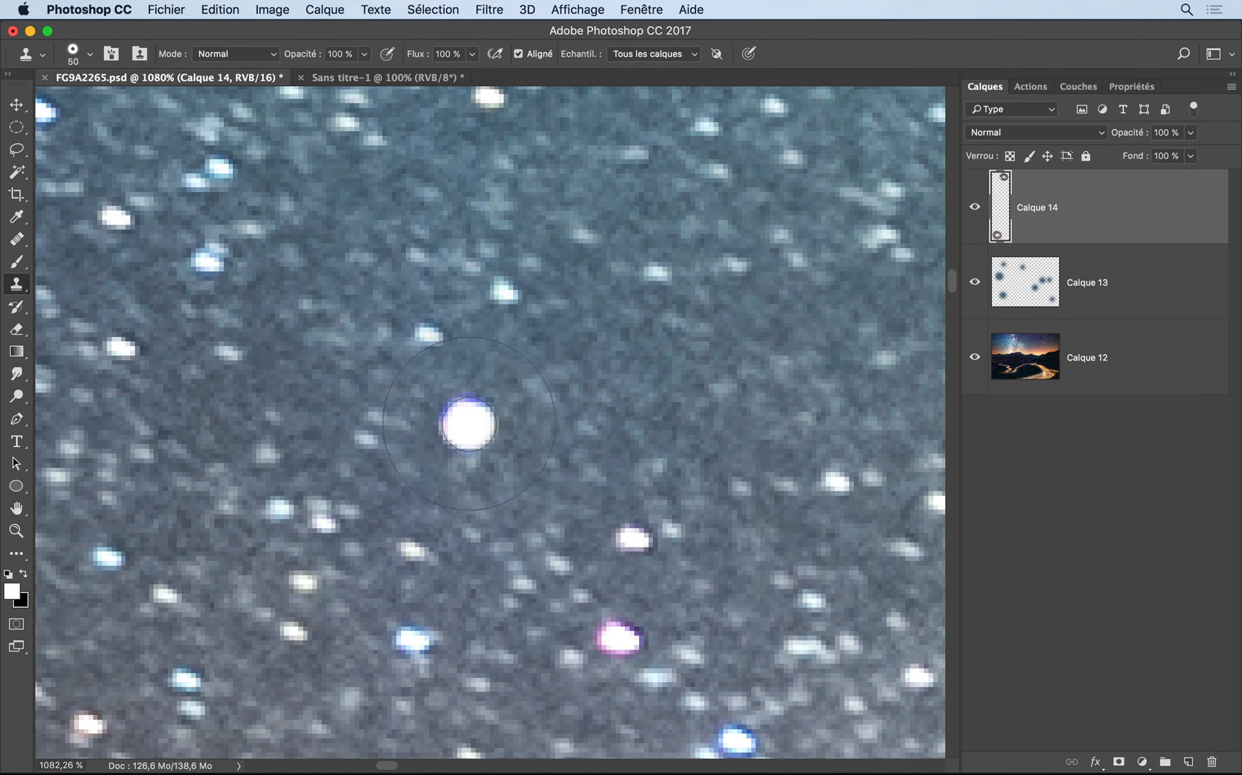
left_click(469, 424)
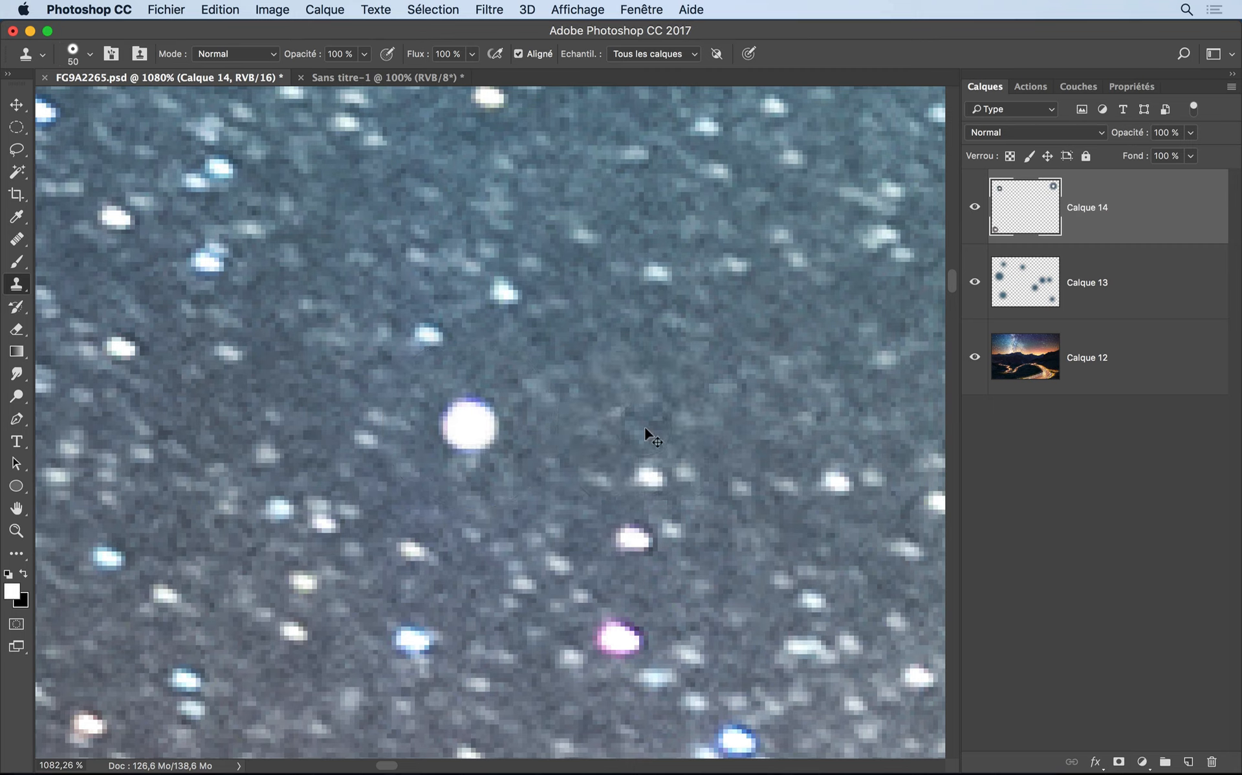
Toggle the ring-brush stamp off and on to compare the large star with and without its blue halo
key("super+z")
key("super+z")
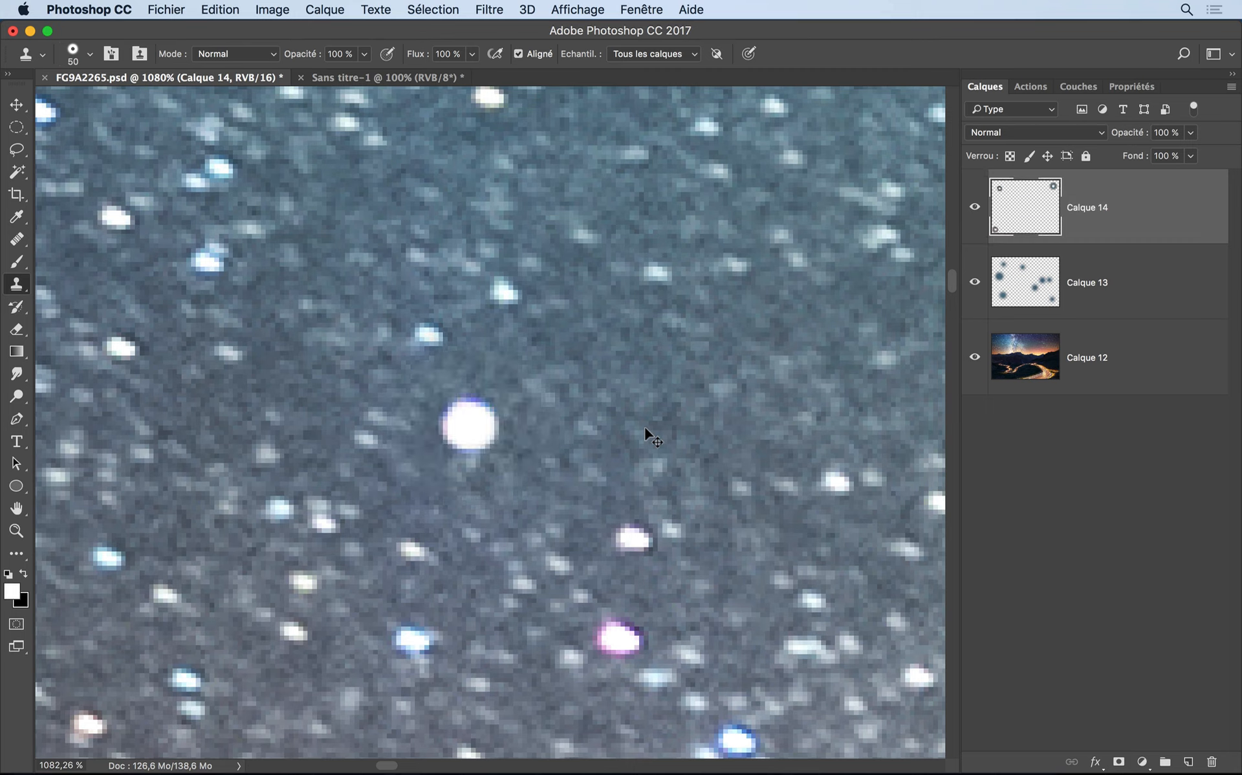
key("super+z")
key("super+z")
key("super+z")
key("super+z")
key("super+z")
key("super+z")
key("super+z")
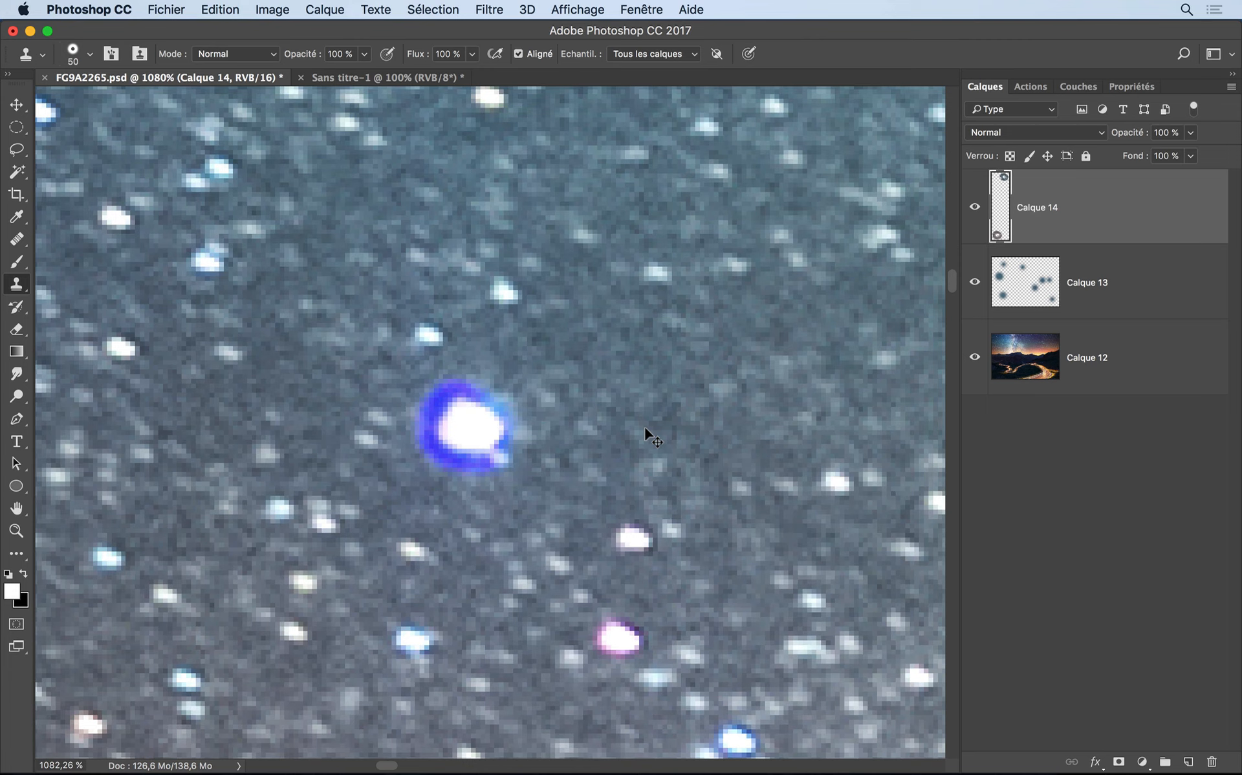
key("super+z")
Sample clean sky beside the next violet-haloed star and stamp it around that star with the ring brush reduced to 45 px
scroll(643, 427, "down", 6)
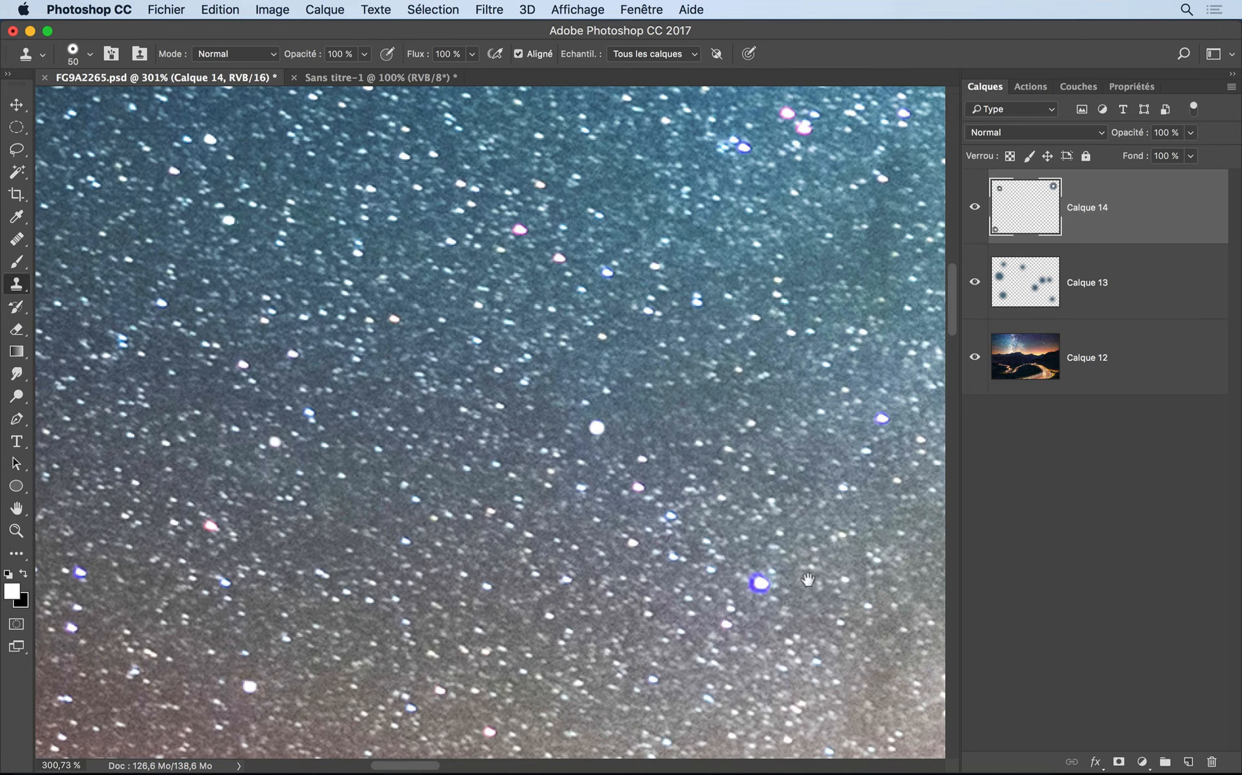
left_click_drag(808, 580, 459, 350)
left_click(461, 356, "super")
mouse_move(306, 265)
left_mouse_down()
mouse_move(390, 265)
mouse_move(557, 411)
left_mouse_up()
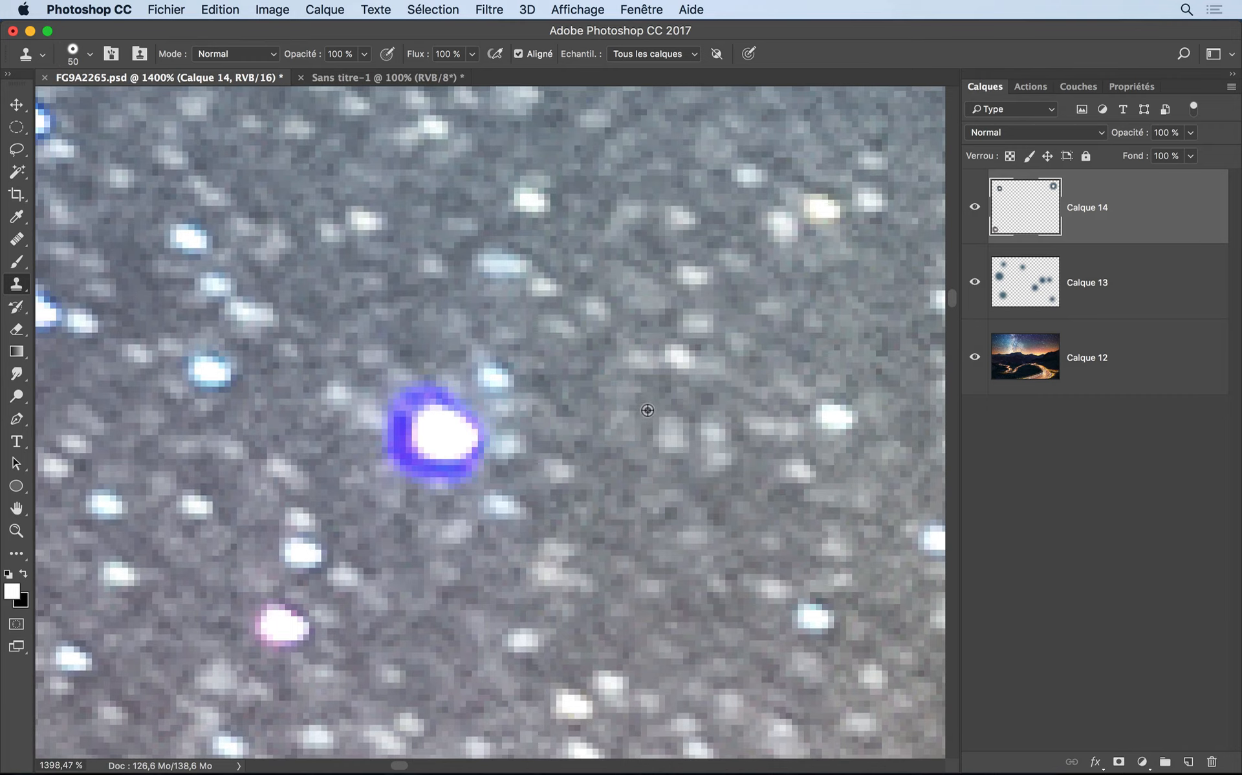
left_click(651, 411, "alt")
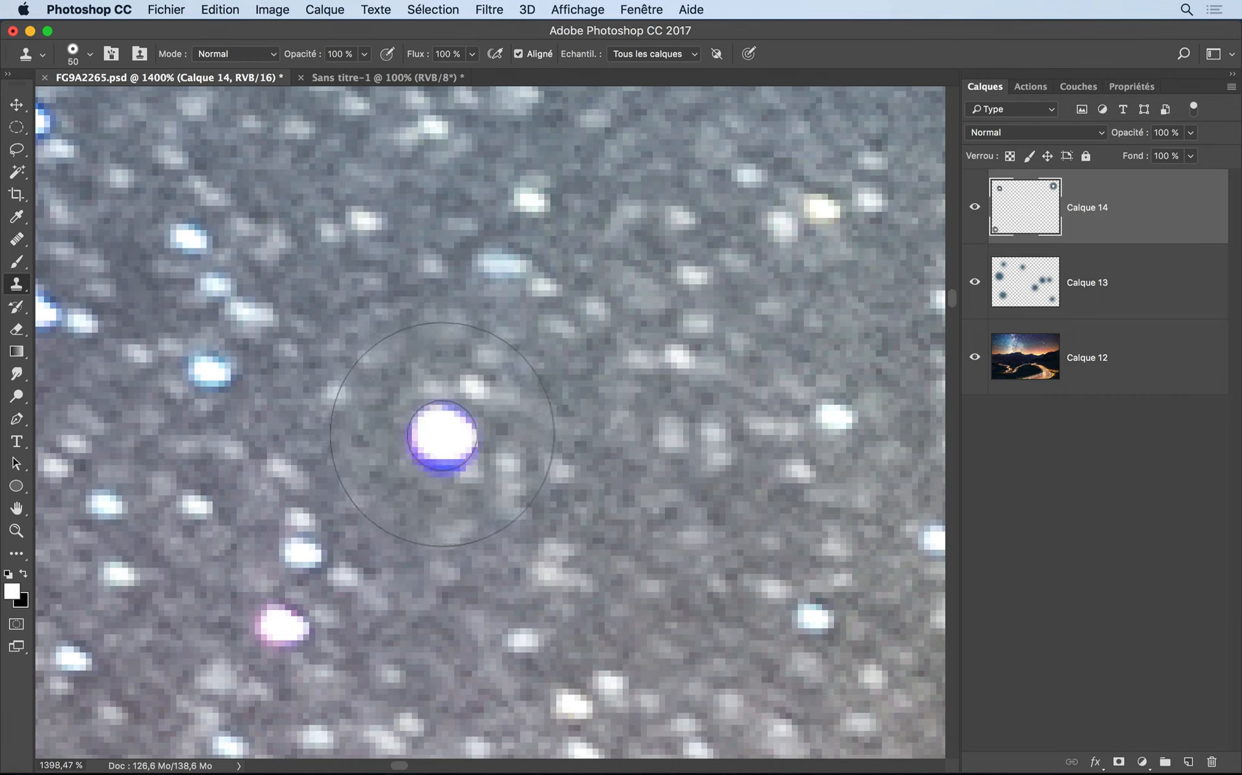
left_click_drag(445, 432, 416, 432)
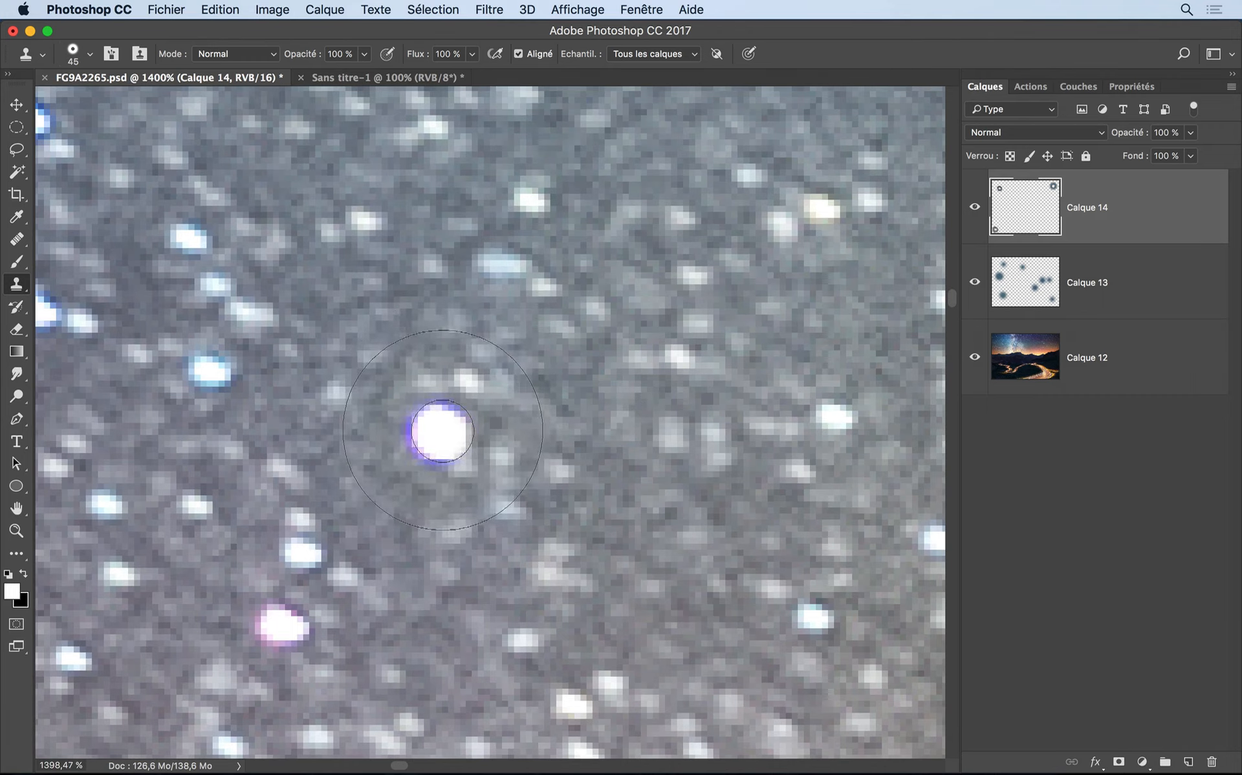
left_click(440, 432)
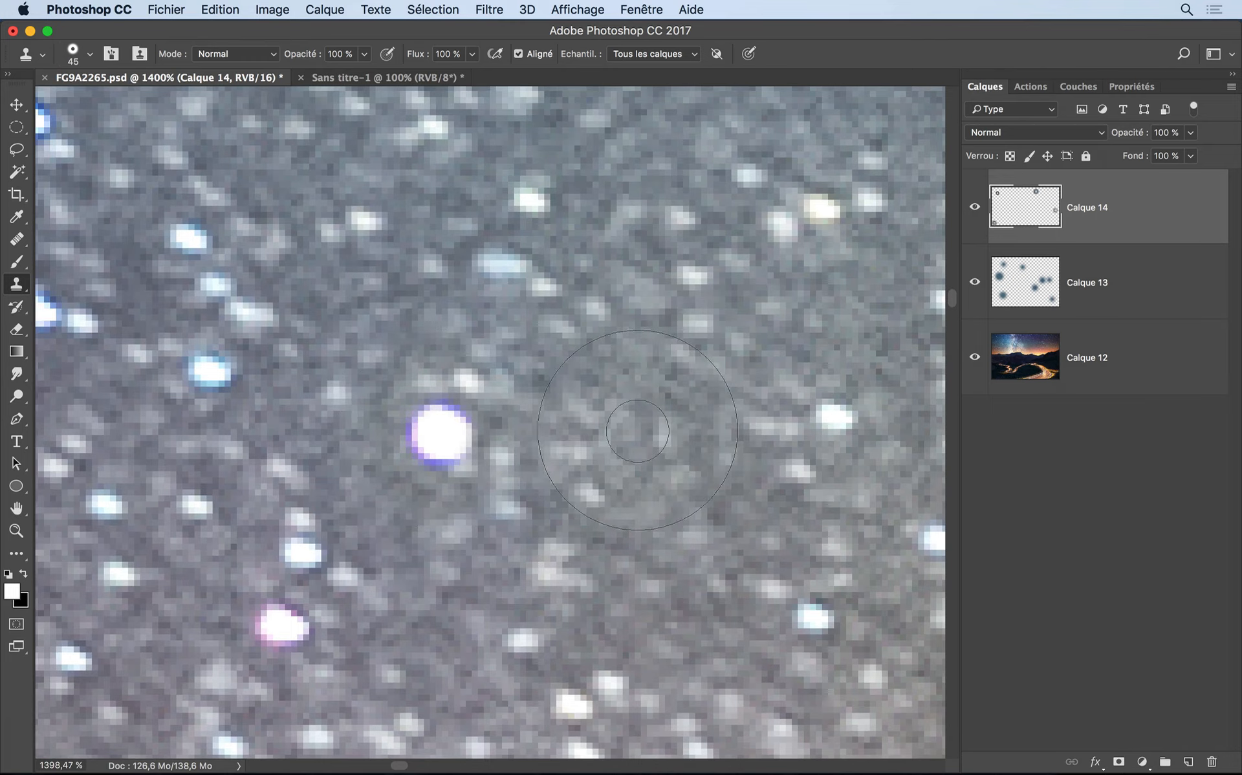
Toggle the last clone stamp off and on to compare the star with and without its violet halo
key("super+z")
key("super+z")
key("super+z")
key("super+z")
key("super+z")
Sample clean sky beside the large blue-haloed star in the blue part of the sky and stamp it over the halo with the 45 px ring brush
left_click_drag(638, 431, 537, 431)
left_click_drag(717, 330, 499, 637)
left_click_drag(515, 113, 522, 389)
left_click_drag(344, 329, 401, 327)
left_click_drag(332, 307, 466, 316)
left_click(222, 233, "alt")
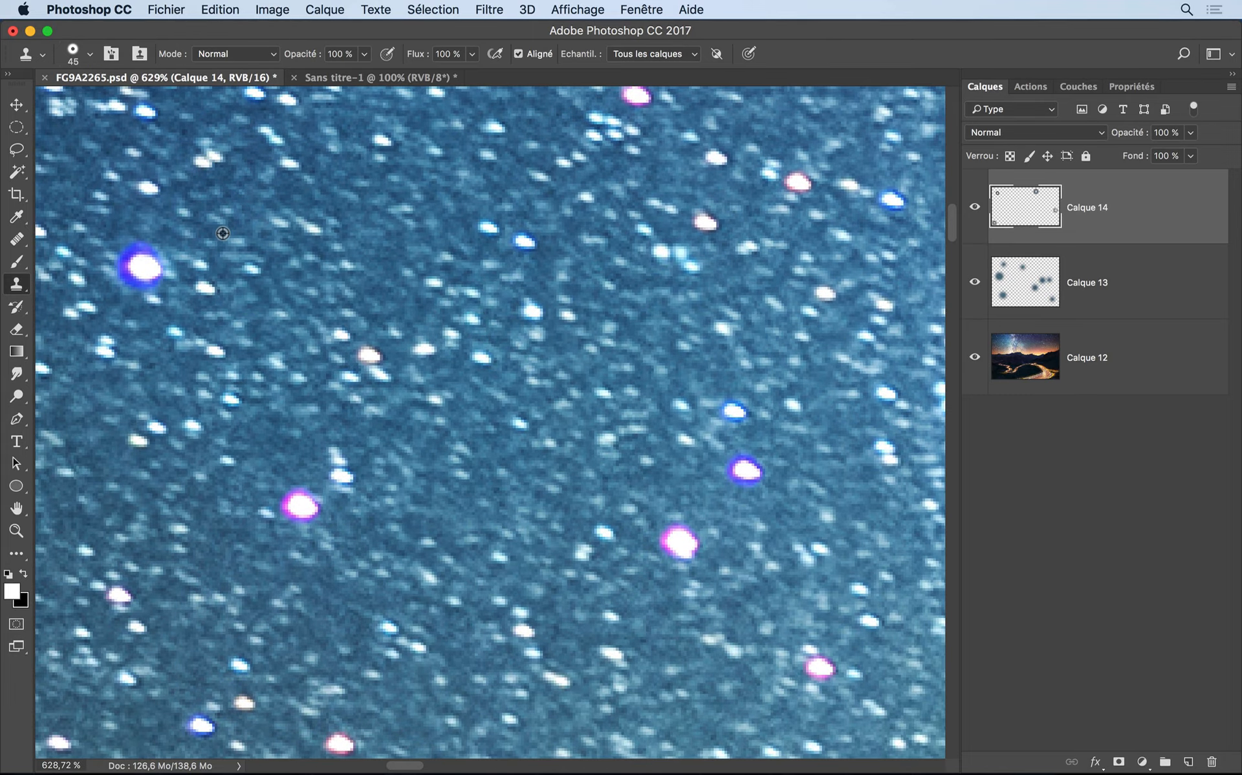
left_click(143, 267)
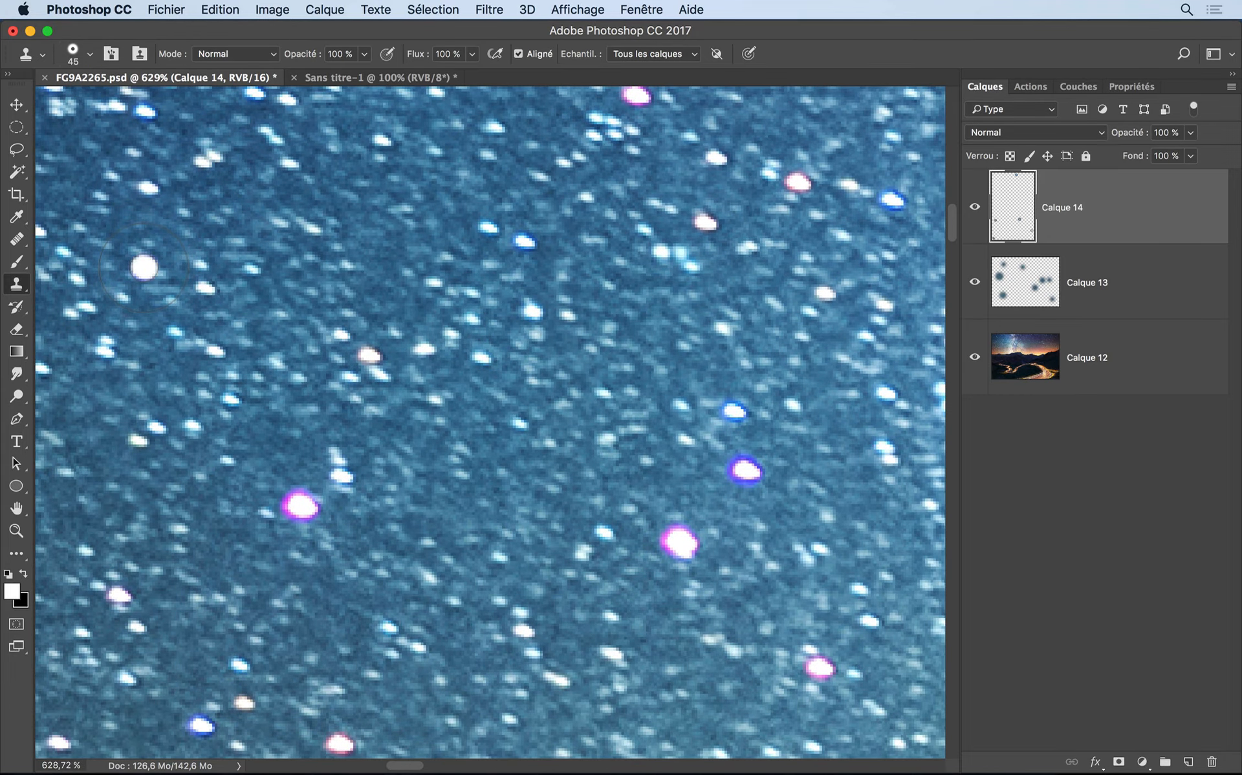
Reduce the ring brush to 38 px and stamp sampled sky over the halos of the two large magenta-haloed stars
left_click_drag(369, 524, 292, 509)
left_click(369, 535, "alt")
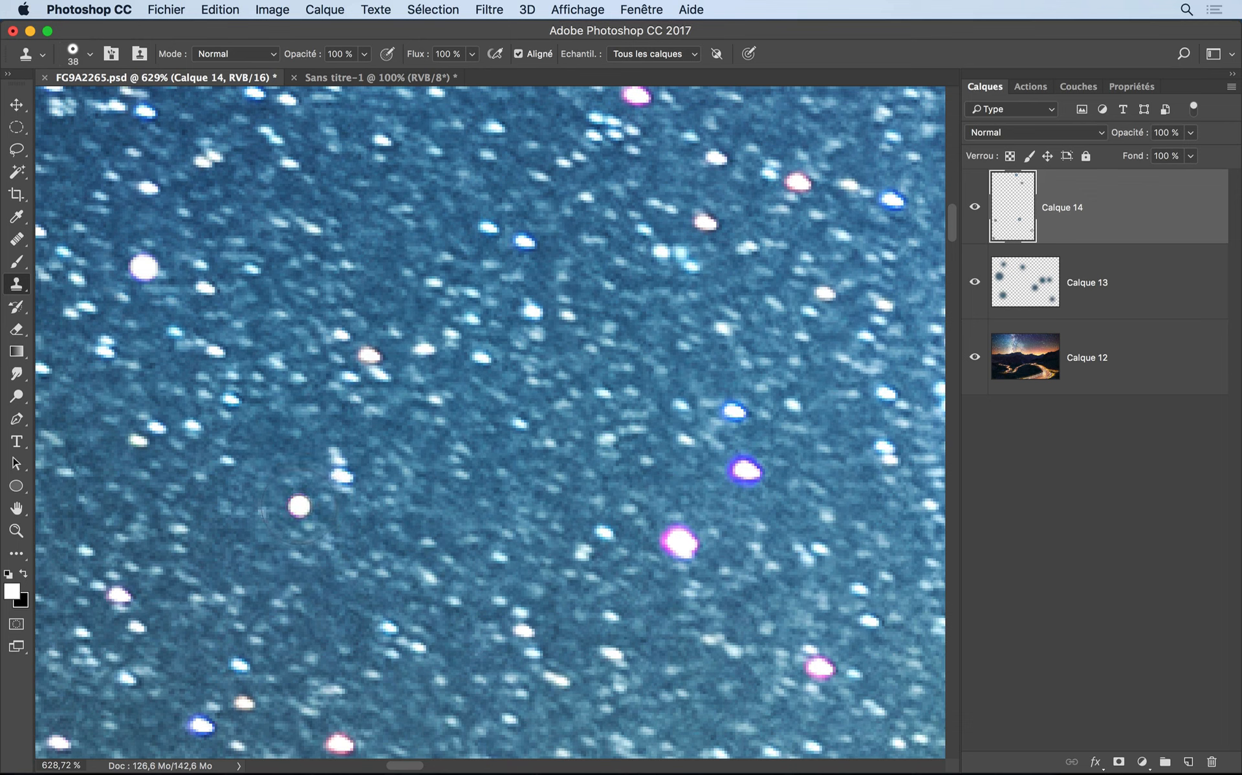
left_click(679, 542)
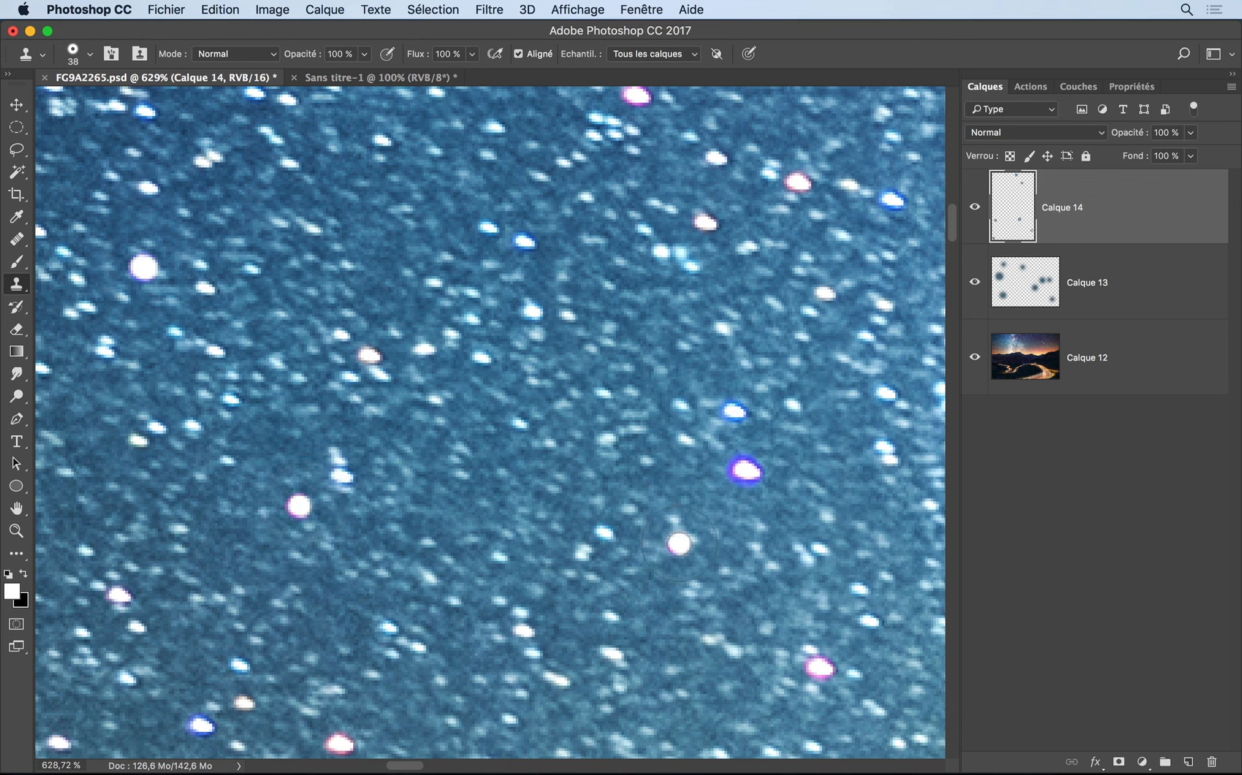
Stamp sampled sky over the two neighbouring blue-haloed stars at 30 px and 23 px, and over the smaller magenta-haloed star below them at 31 px
left_click_drag(808, 518, 802, 519)
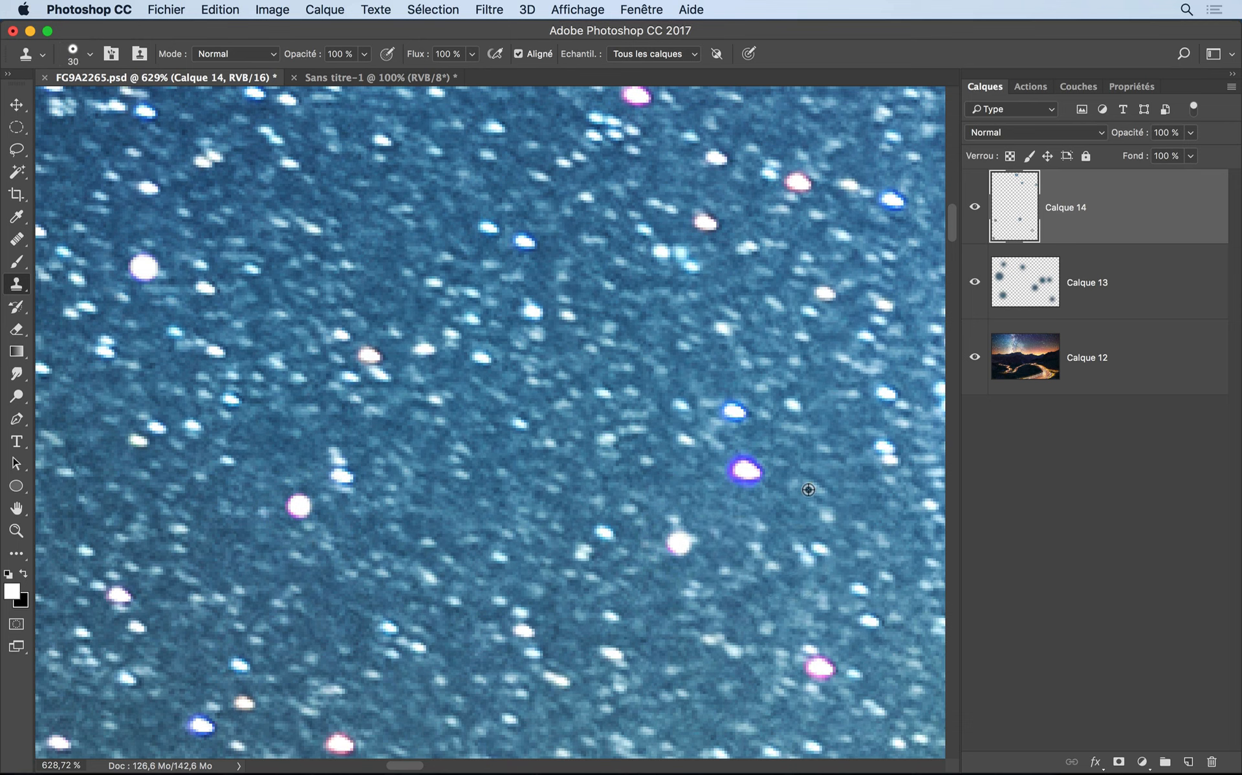
left_click(747, 471)
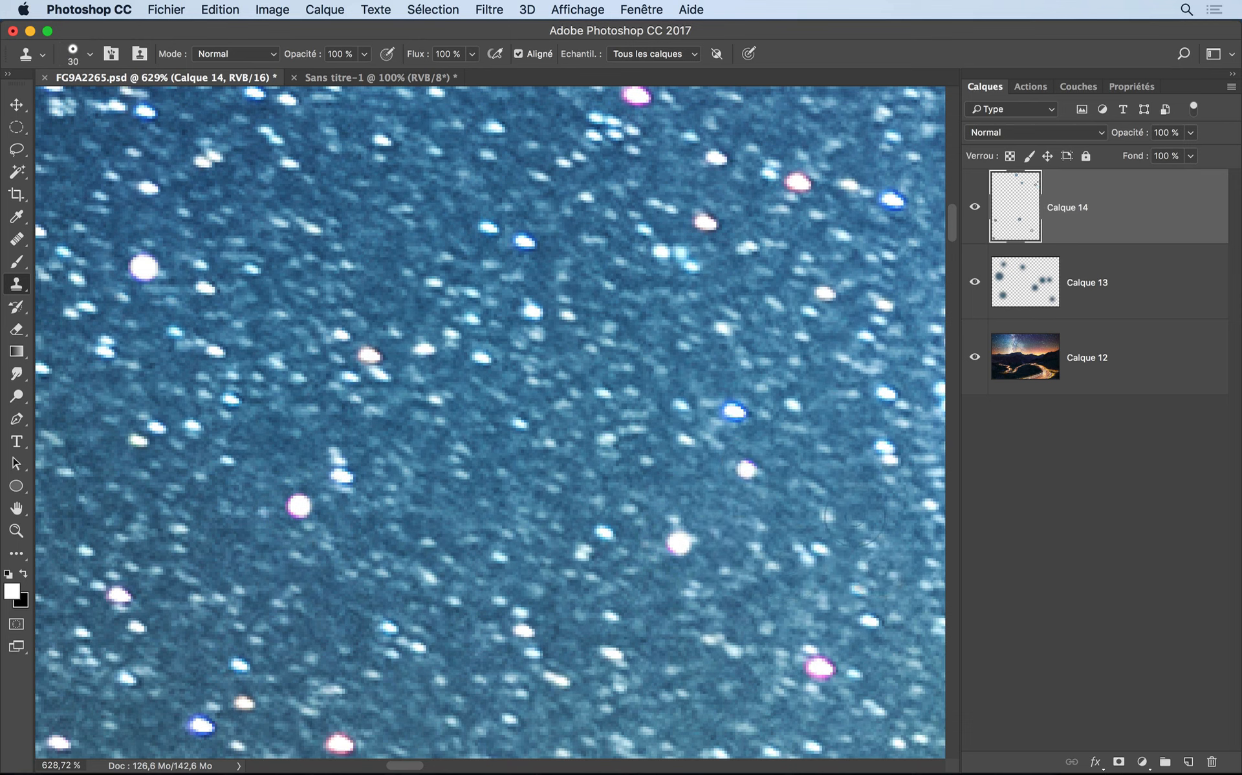
left_click_drag(786, 445, 774, 444)
left_click(736, 411)
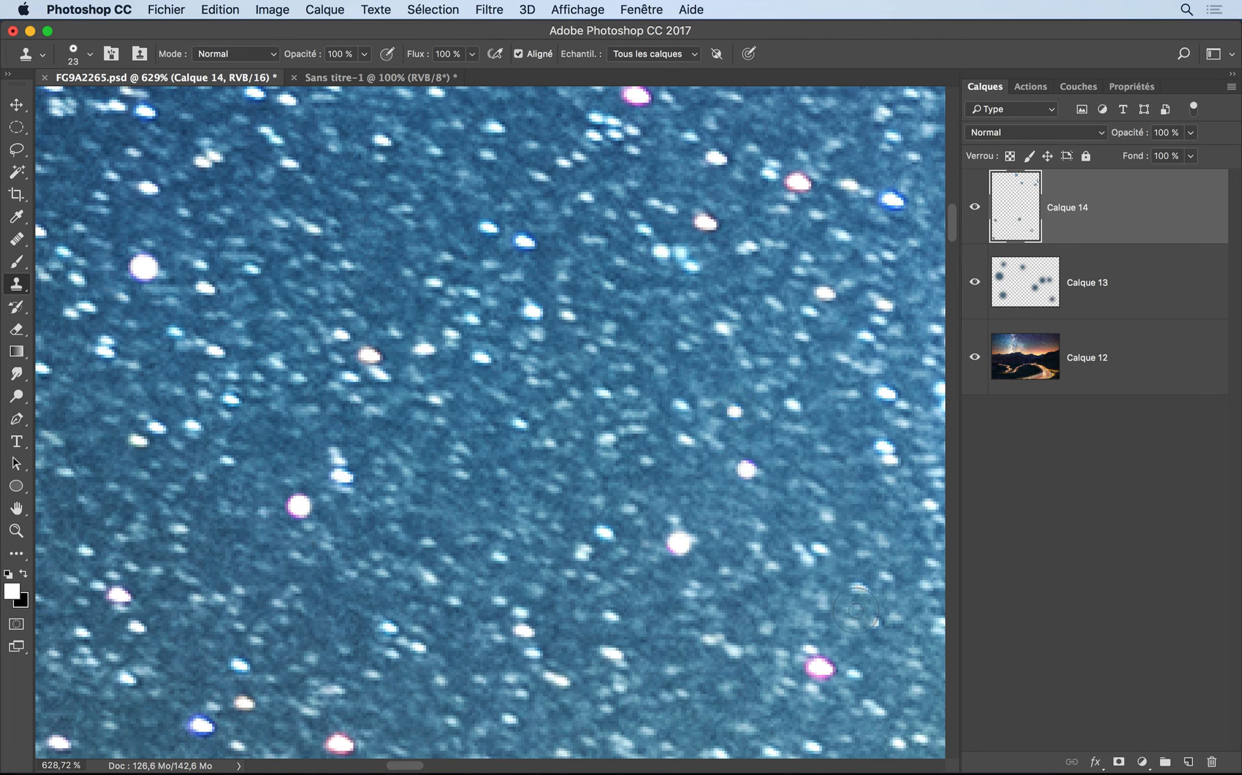
left_click_drag(864, 644, 875, 643)
left_click(820, 665)
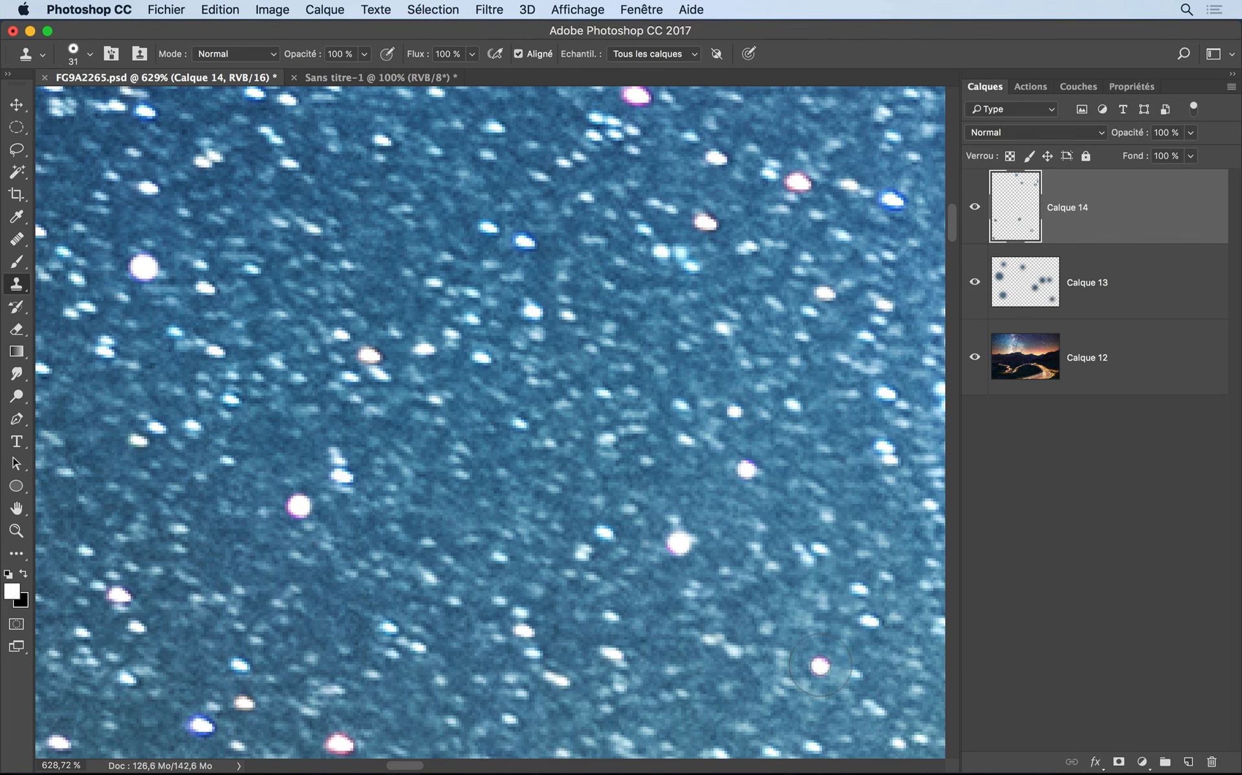
Set the ring brush to 29 px and stamp sampled sky over the halos of the three blue-haloed stars and the red-haloed star further down
left_click_drag(463, 512, 488, 441)
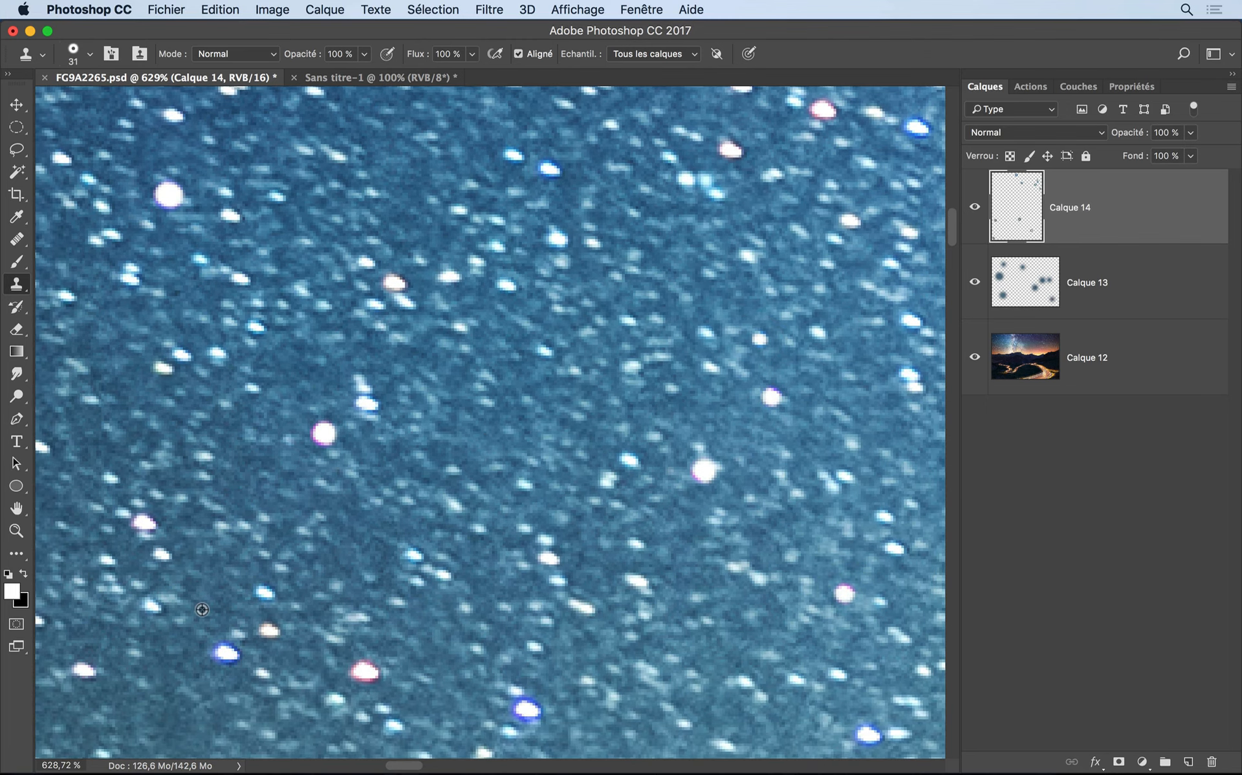
left_click_drag(223, 654, 221, 654)
left_click(225, 654)
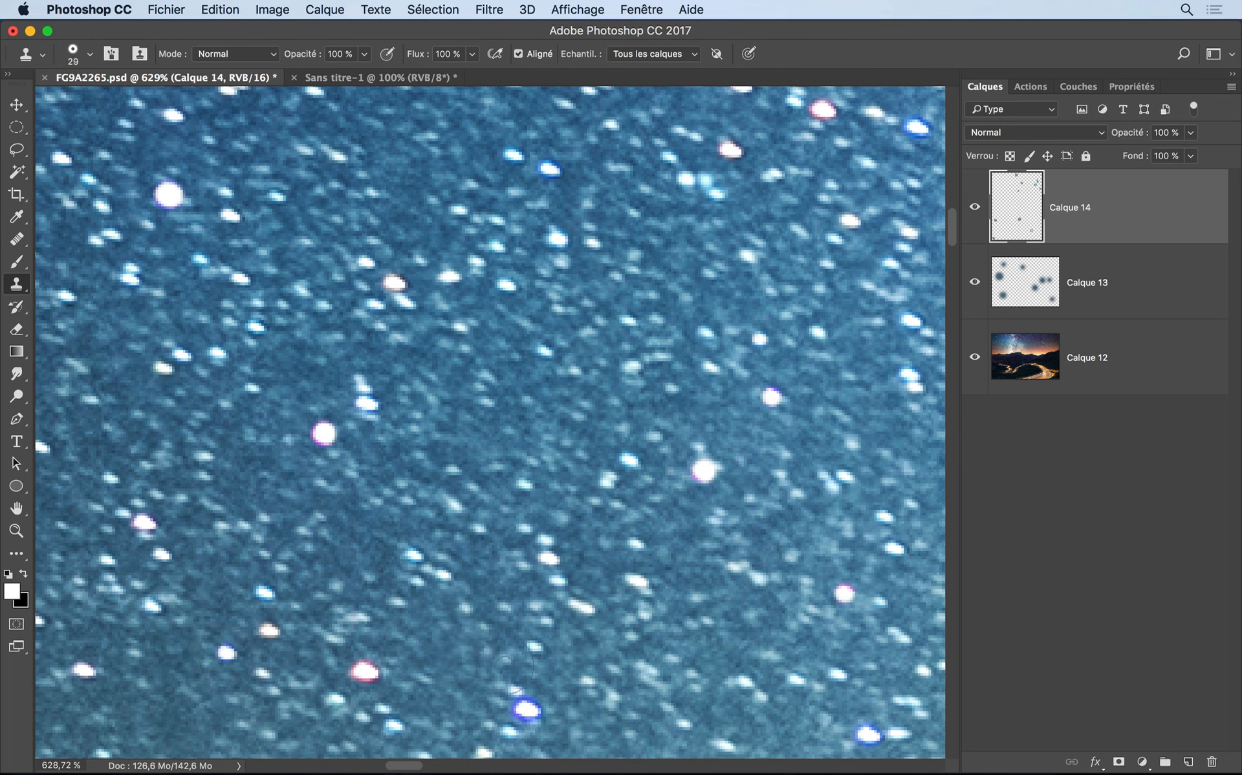
left_click(528, 710)
left_click(365, 671)
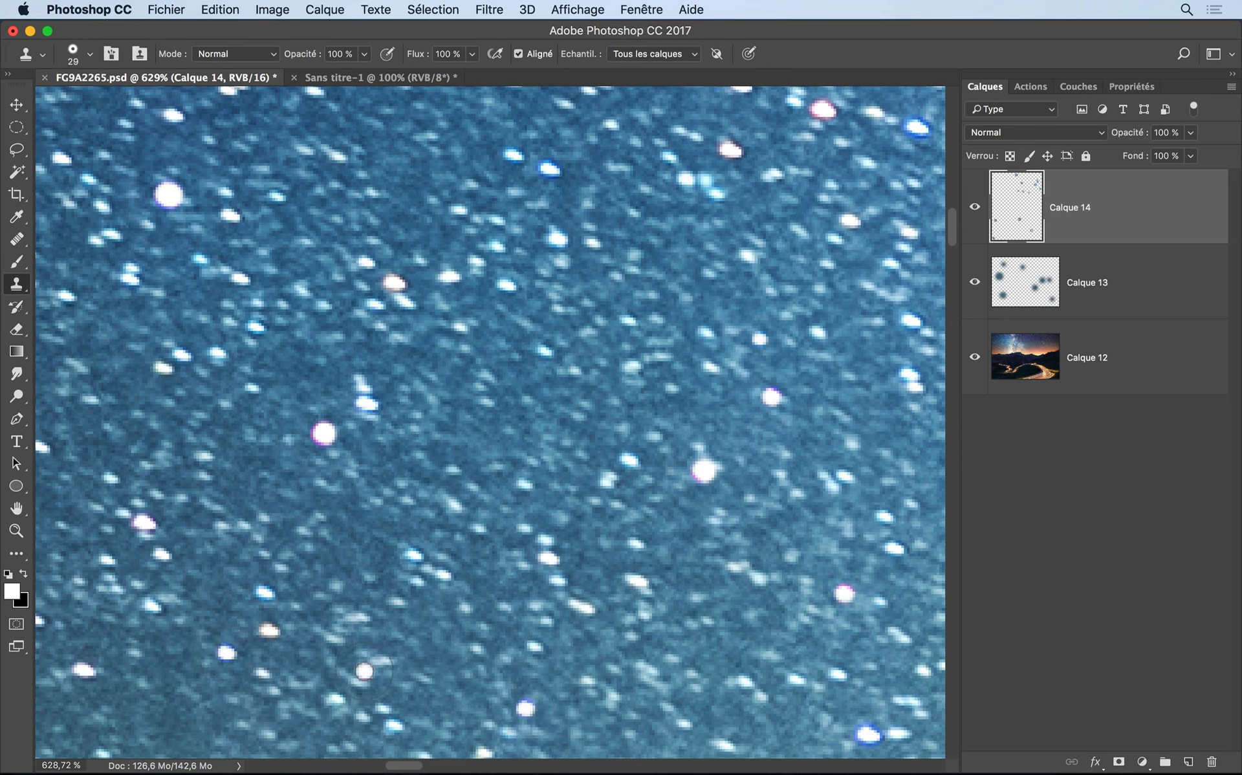
left_click(867, 734)
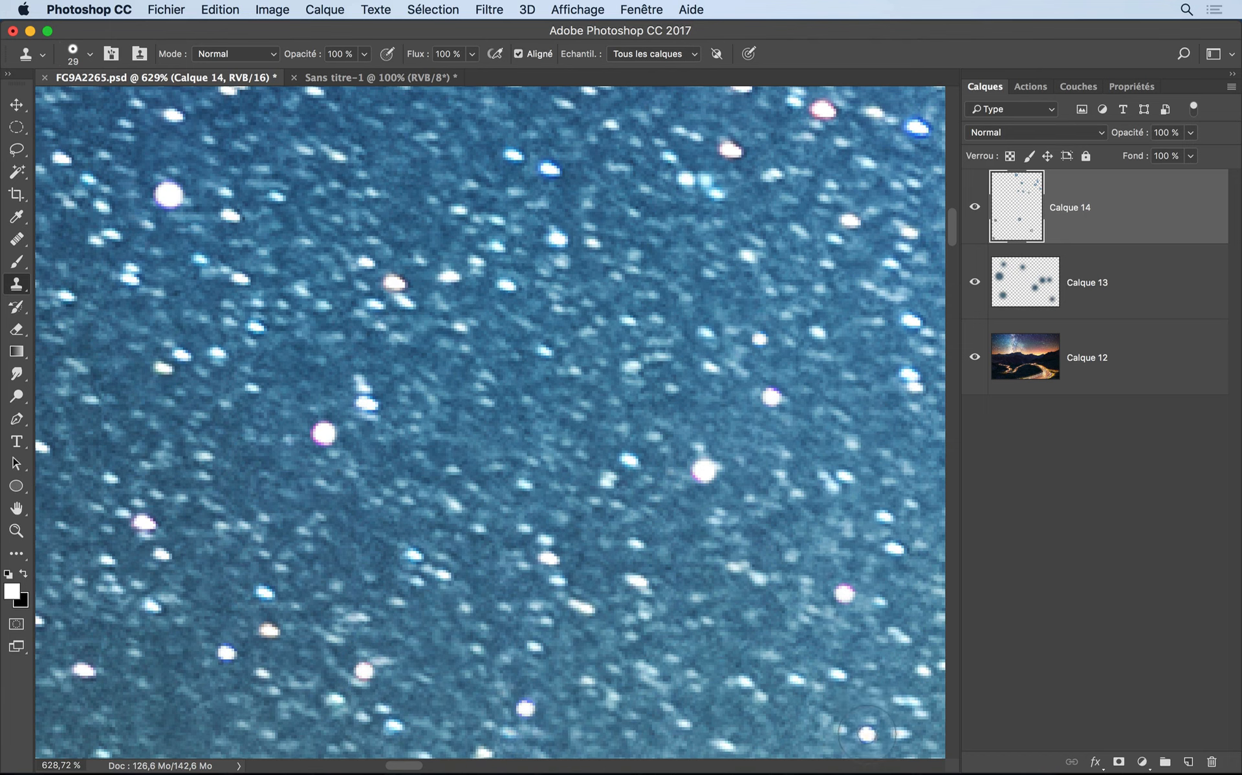
Toggle the visibility of Calque 14 to compare the stars with and without the cloned halo corrections
left_click(975, 208)
left_click(975, 209)
left_click(976, 208)
left_click(975, 211)
left_click(975, 211)
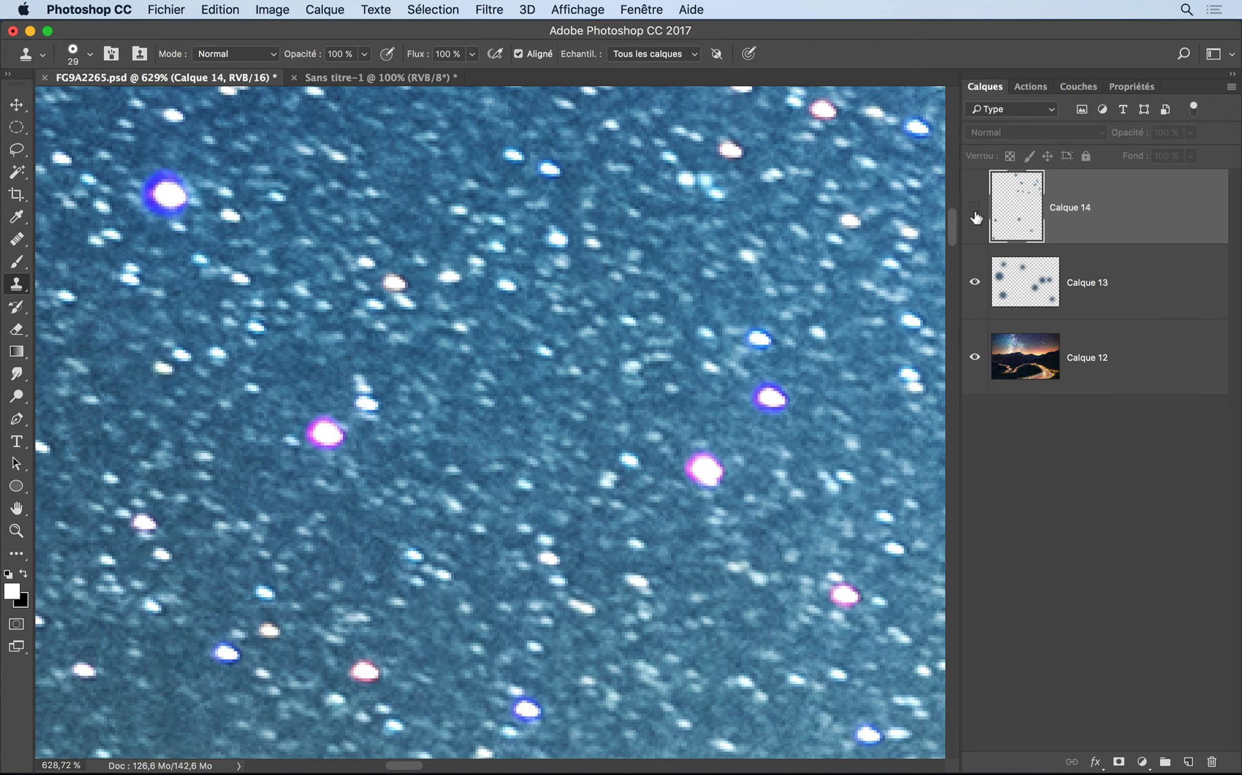
Show Calque 14 again, then select Calque 13 for painting with a soft Brush set to 12 px
left_click(976, 211)
left_click_drag(674, 327, 672, 425)
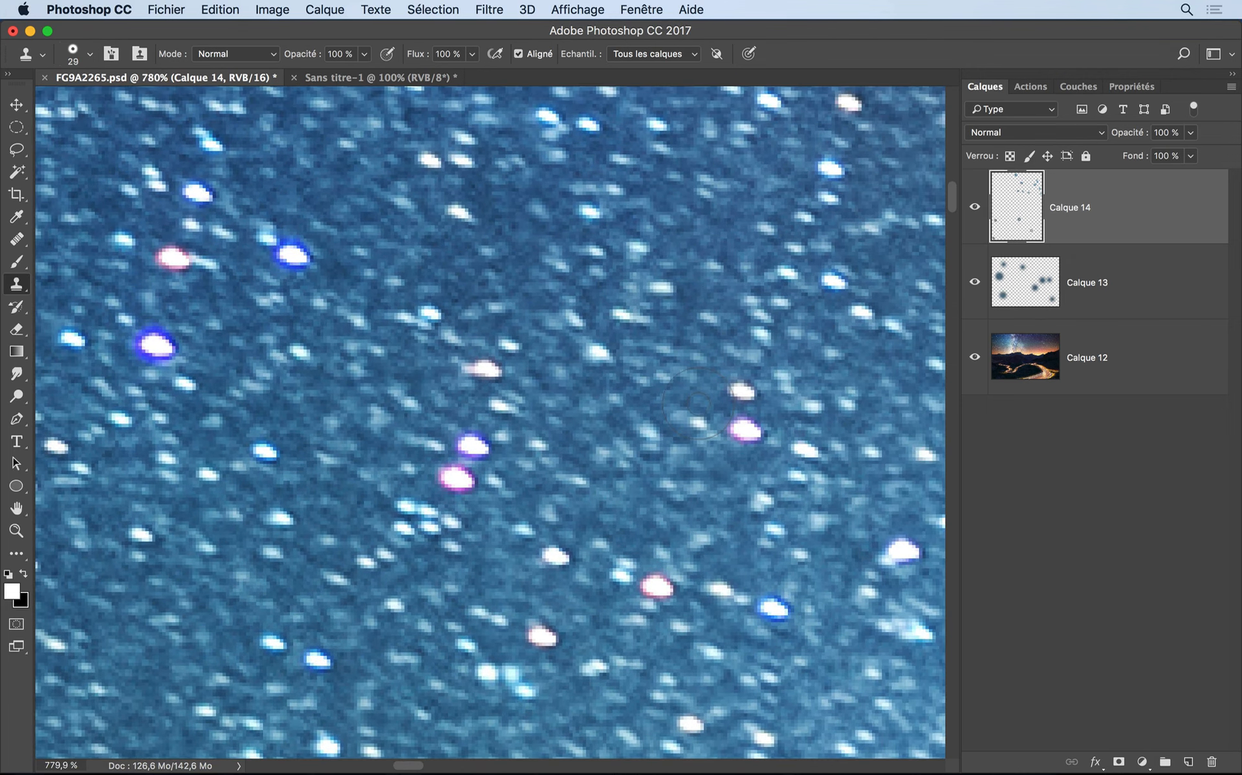
left_click(697, 404)
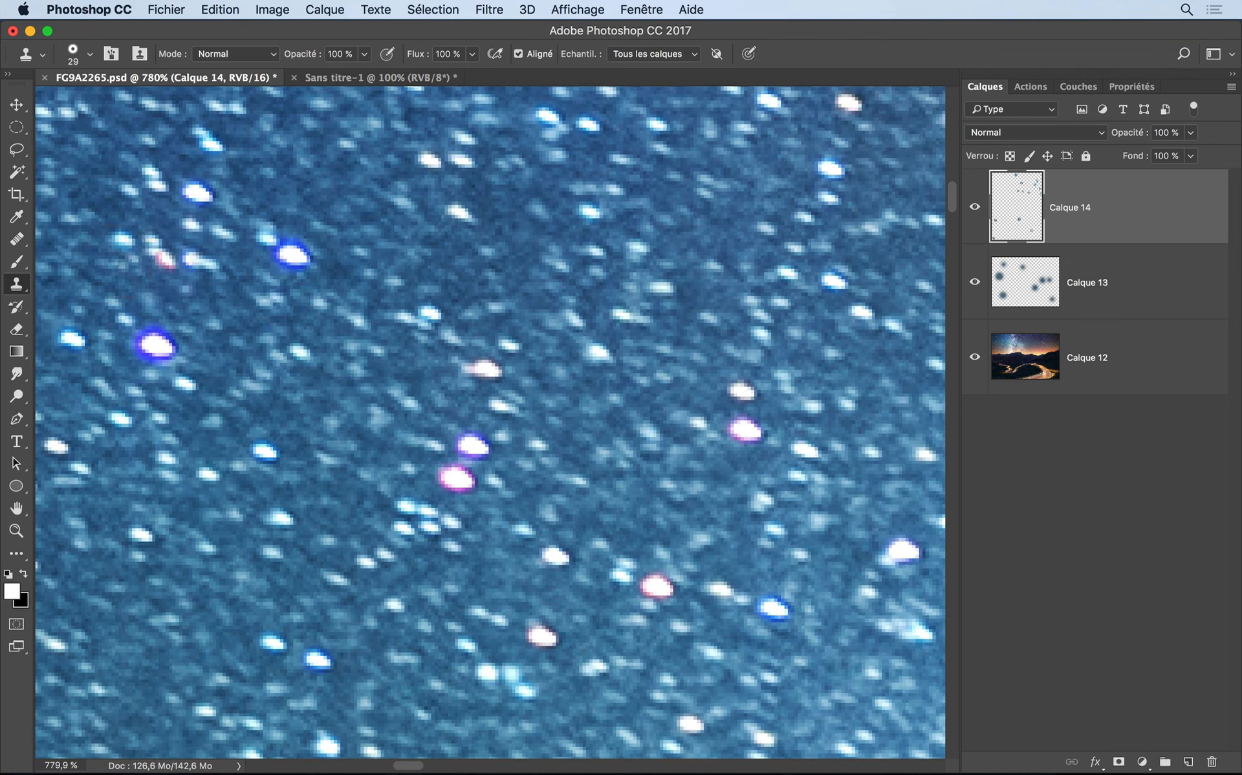
left_click(14, 265)
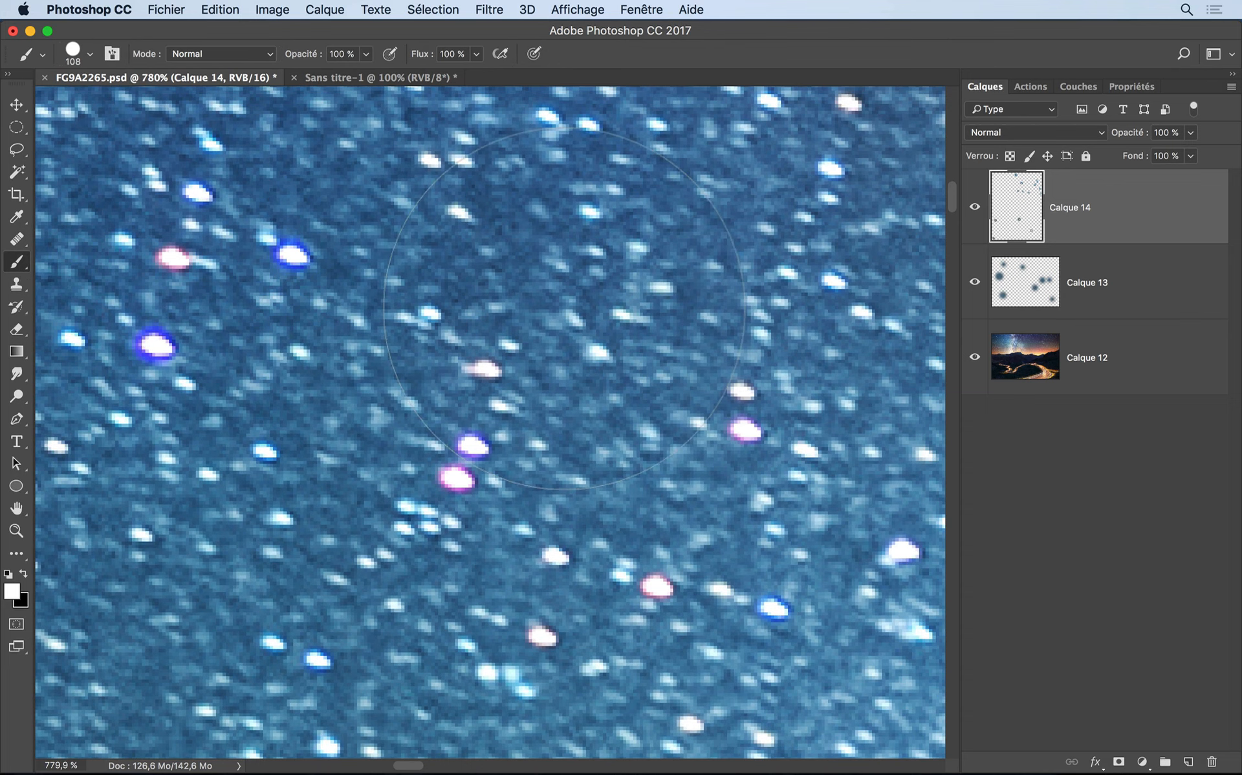
left_click(1082, 292)
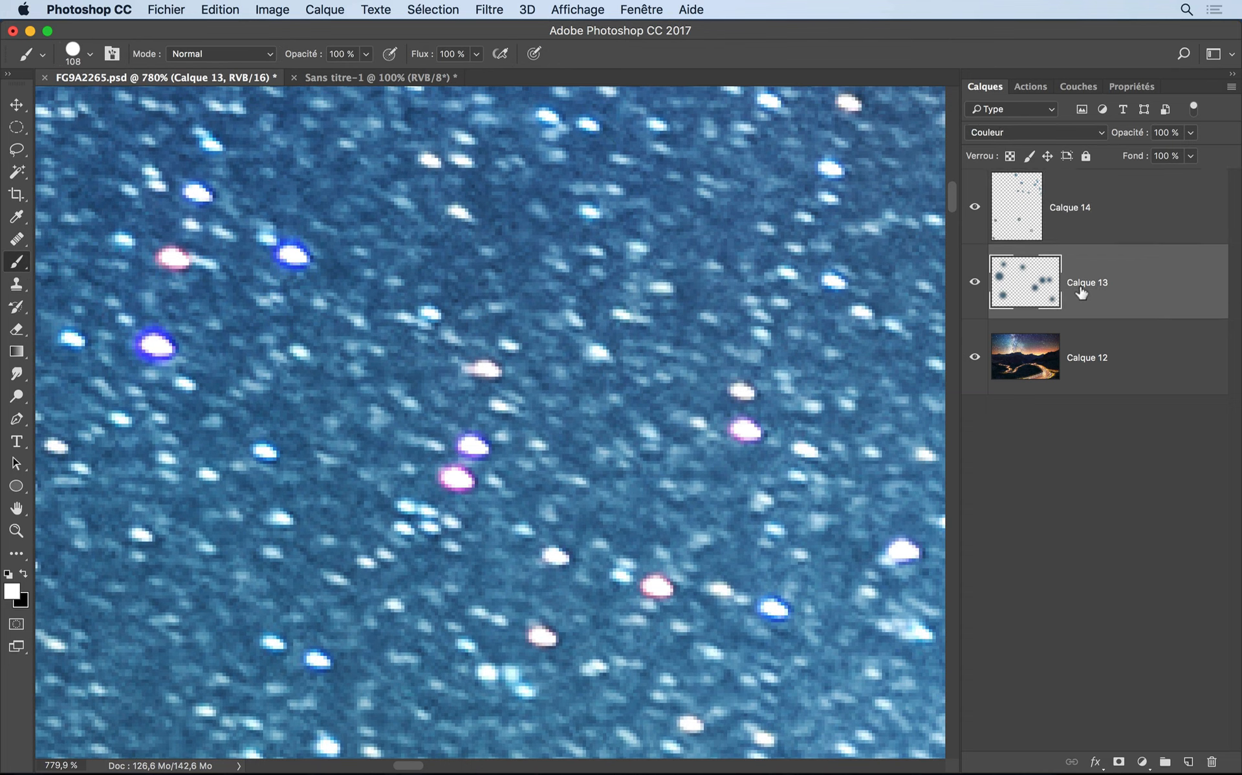
left_click_drag(630, 384, 304, 374)
right_click(305, 374)
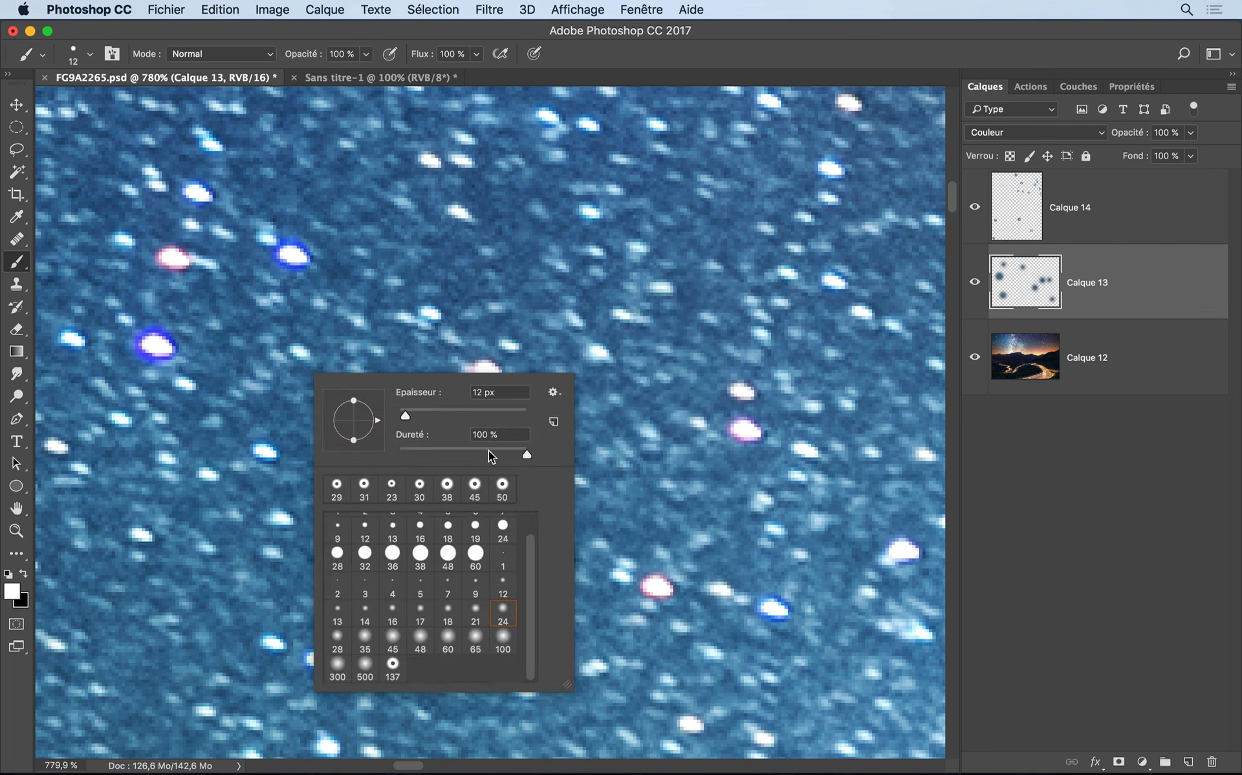
left_click_drag(488, 451, 372, 454)
key("Return")
Paint sampled sky colour over the adjacent blue- and magenta-haloed stars, the magenta-fringed star beside them and the red-fringed star below
left_click(373, 447, "alt")
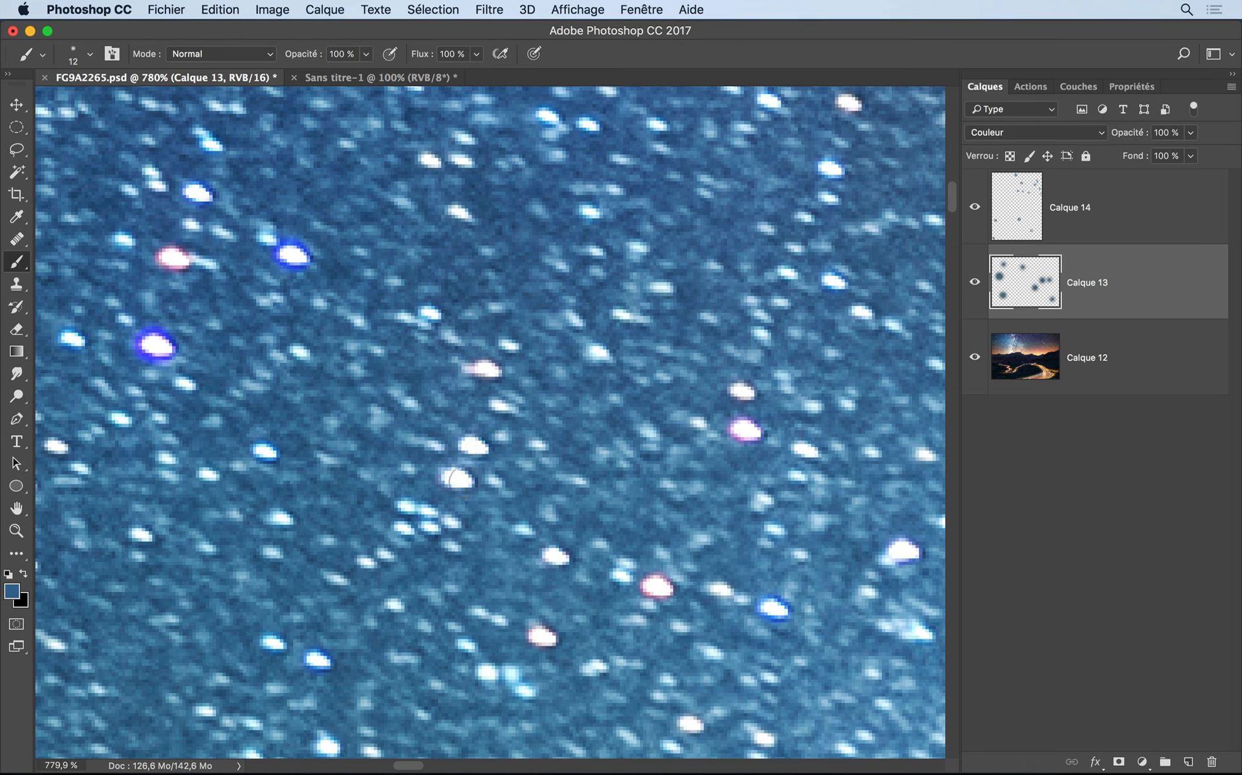
left_click(729, 466, "alt")
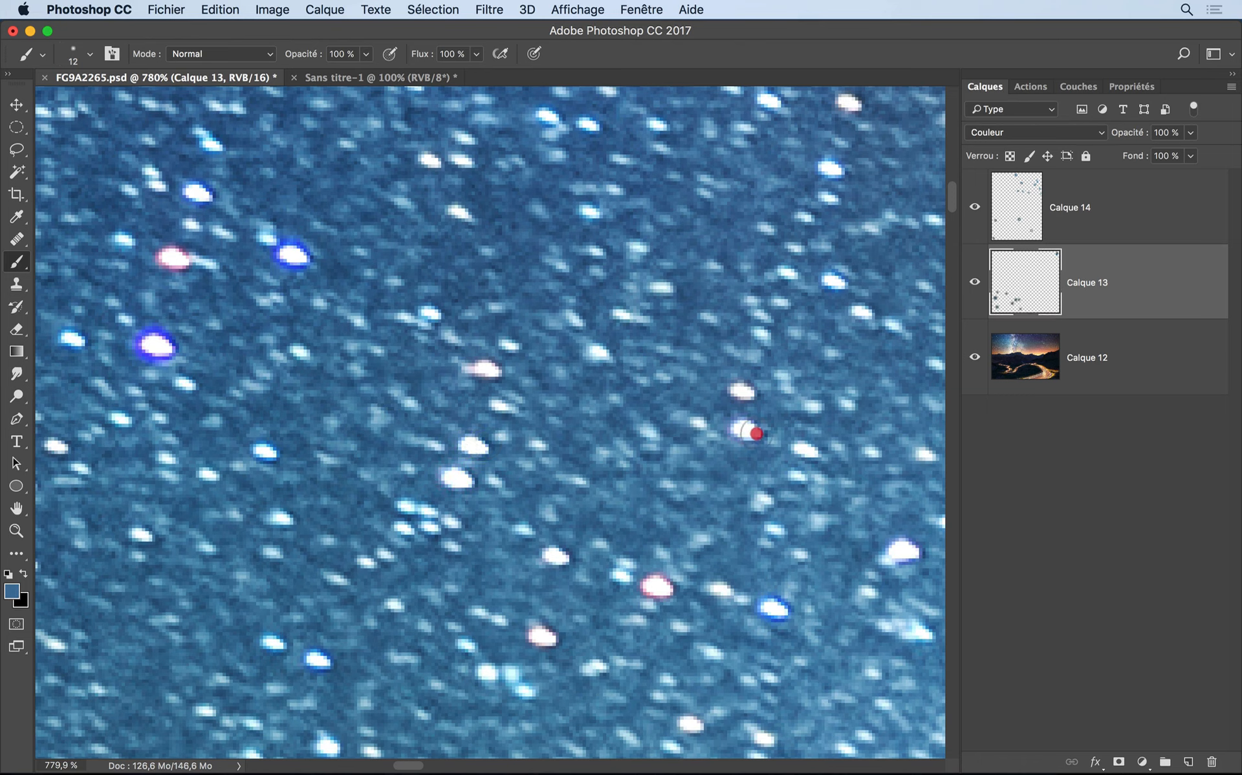
left_click(753, 432)
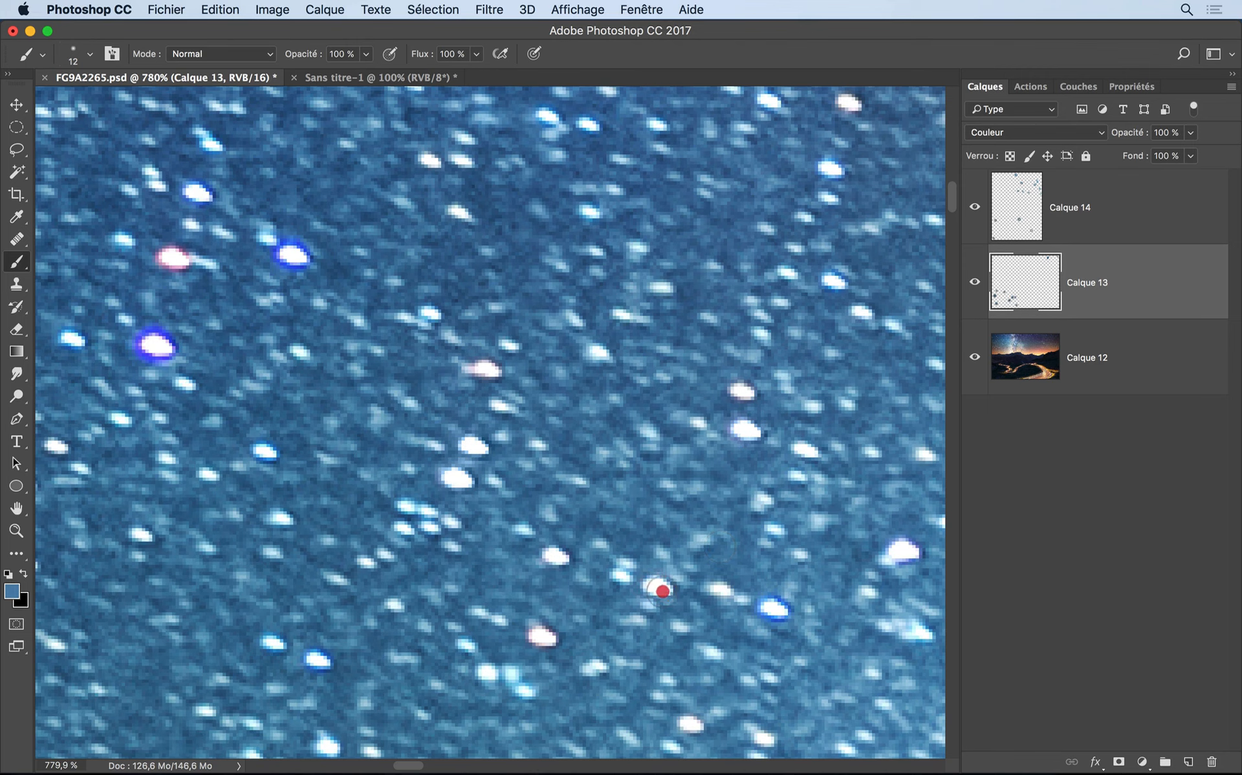
Sample nearby sky colours and paint over the fringes of the four remaining prominent blue-haloed stars on Calque 13
left_click(307, 324, "alt")
left_click(293, 256)
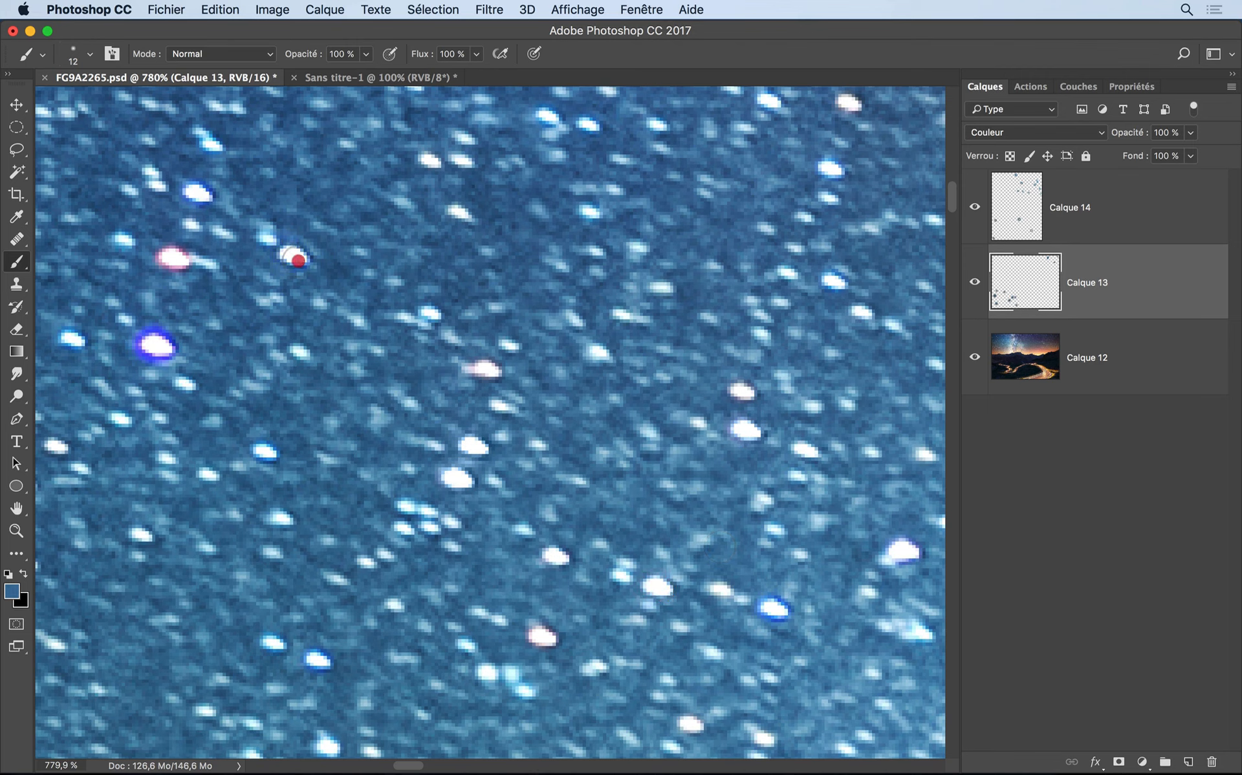
left_click(292, 259, "alt")
left_click(167, 338)
left_click(249, 202, "alt")
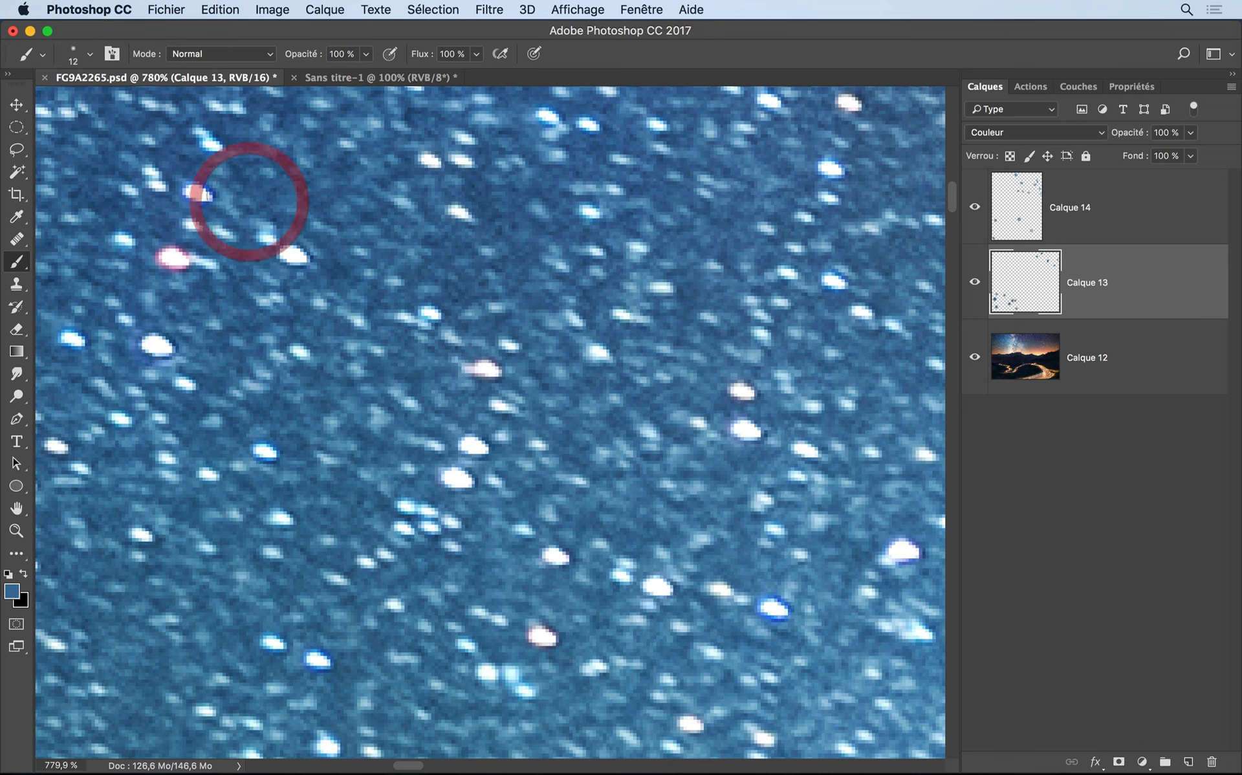
left_click(197, 192)
left_click(766, 607)
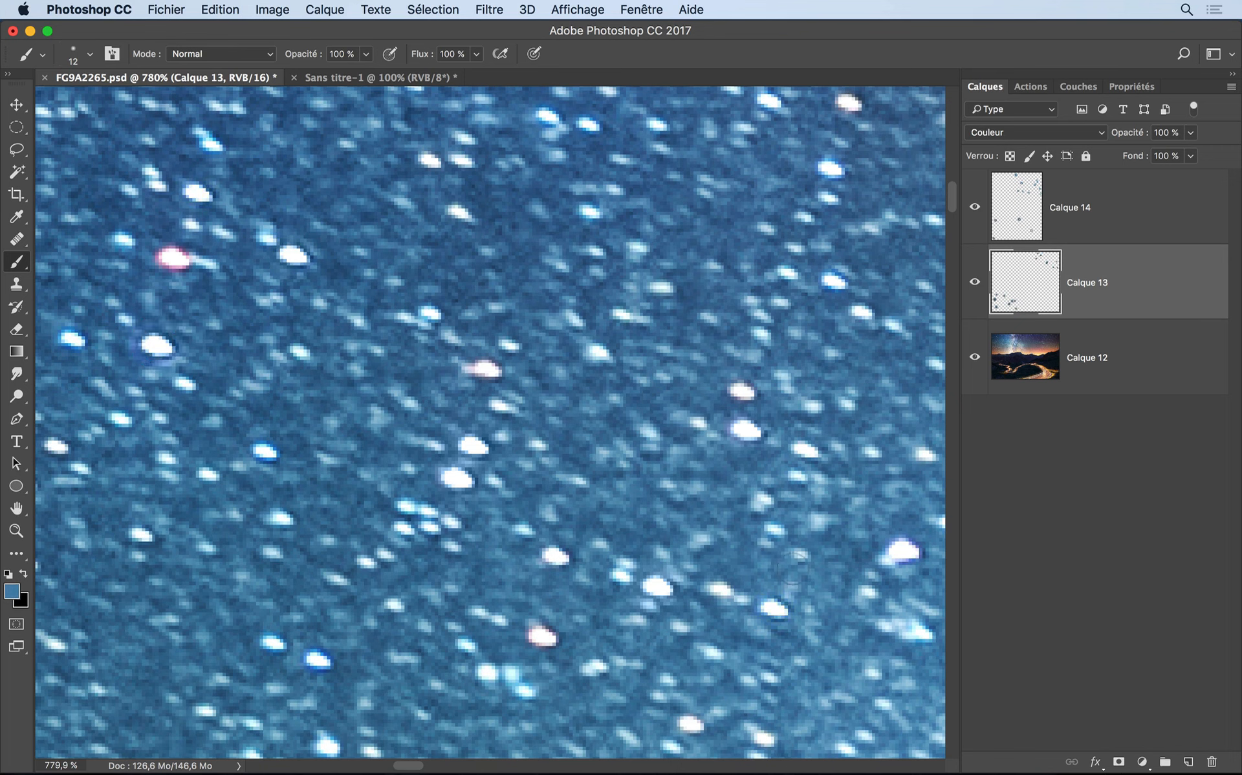
Toggle the visibility of Calque 13 to compare the stars with and without the colour painting
left_click(974, 282)
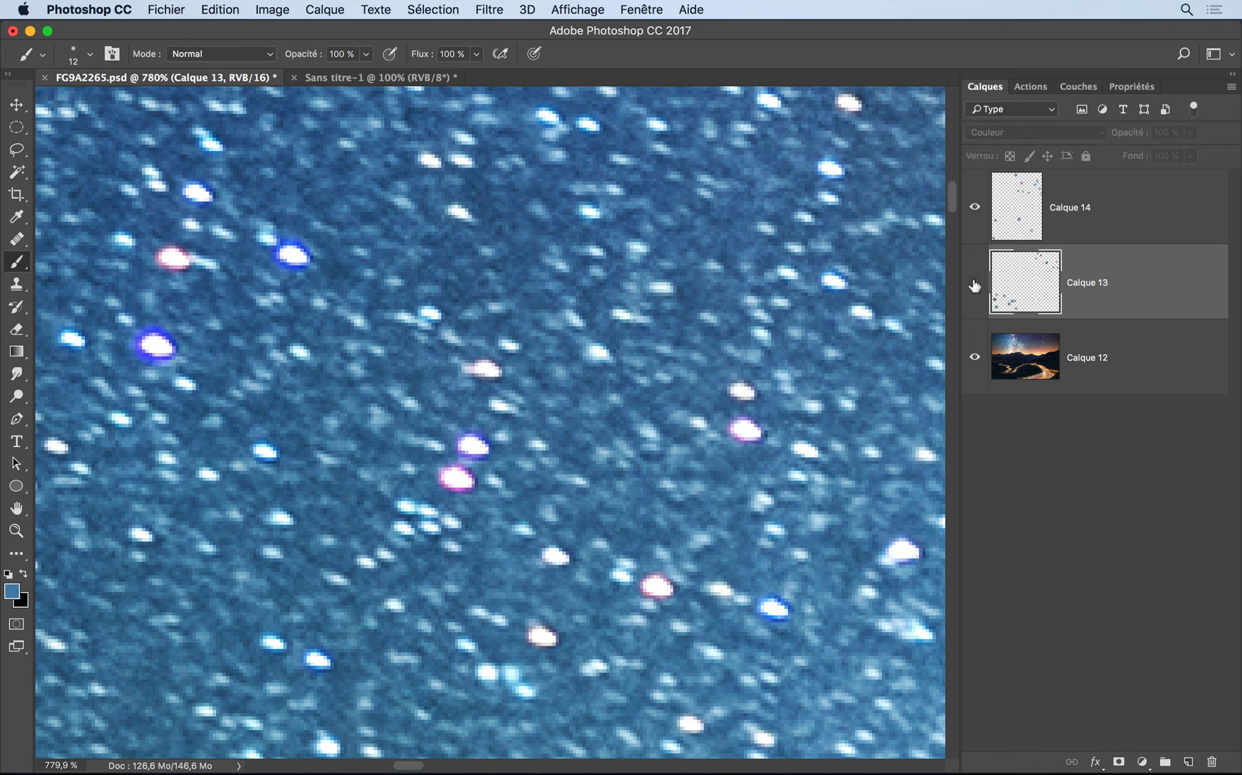
left_click(974, 285)
left_click(974, 284)
left_click(974, 285)
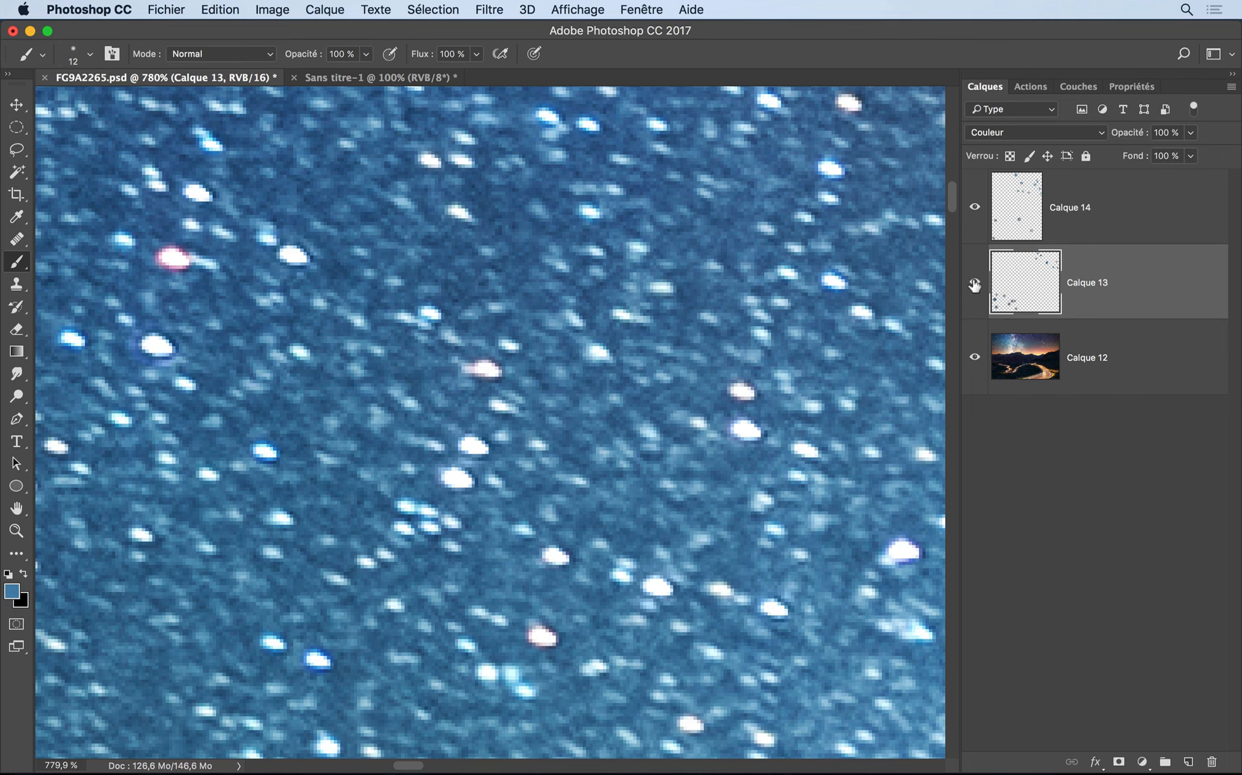
left_click(974, 285)
left_click(973, 285)
left_click(974, 284)
left_click(974, 284)
On Calque 14, clone clean sky around the isolated magenta-haloed star with a 50% hardness brush, starting at 9 px and reducing to 6 px
left_click_drag(581, 417, 430, 388)
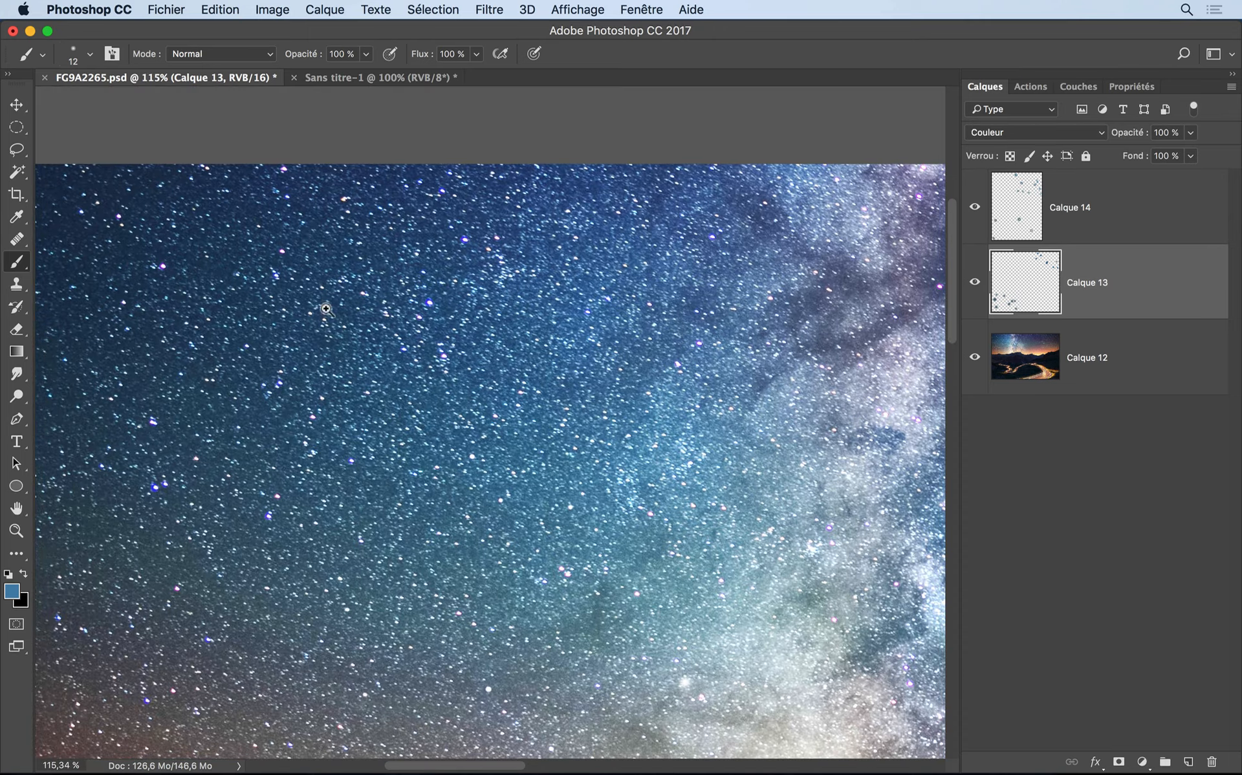
left_click_drag(172, 267, 319, 266)
left_click_drag(406, 301, 671, 426)
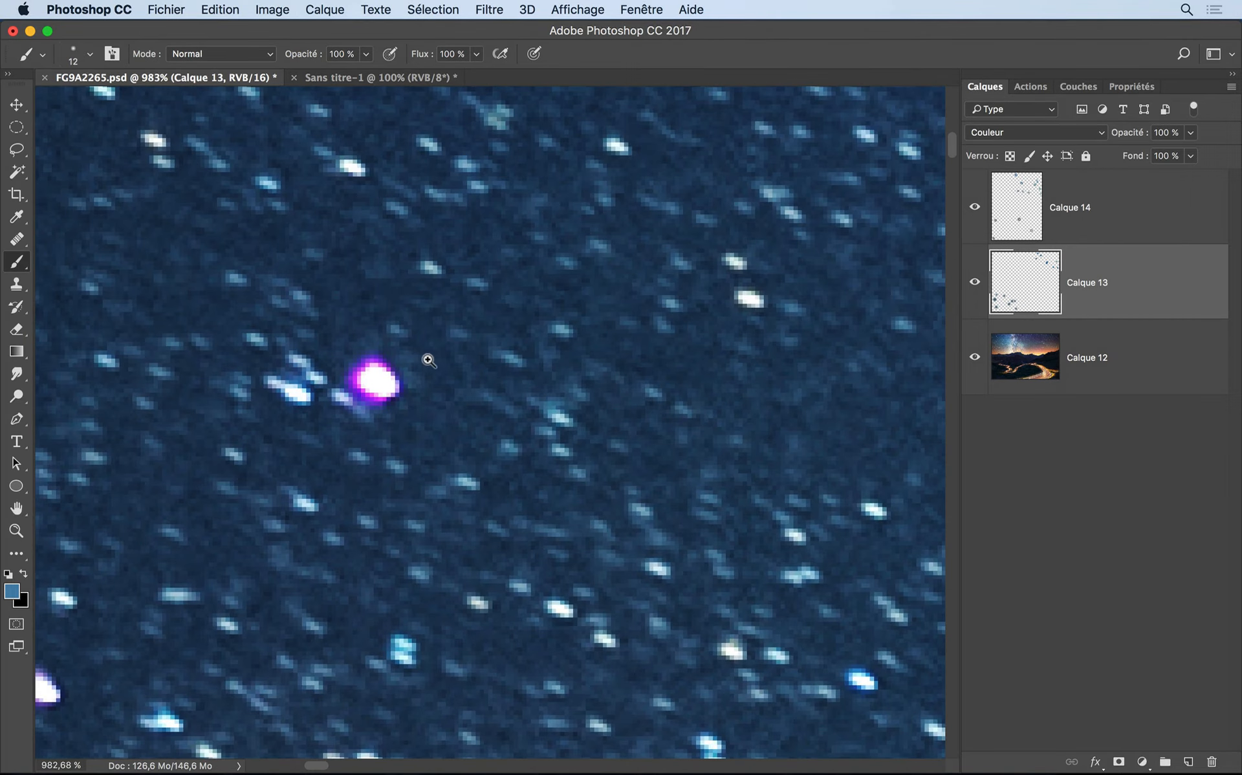
left_click_drag(426, 359, 629, 395)
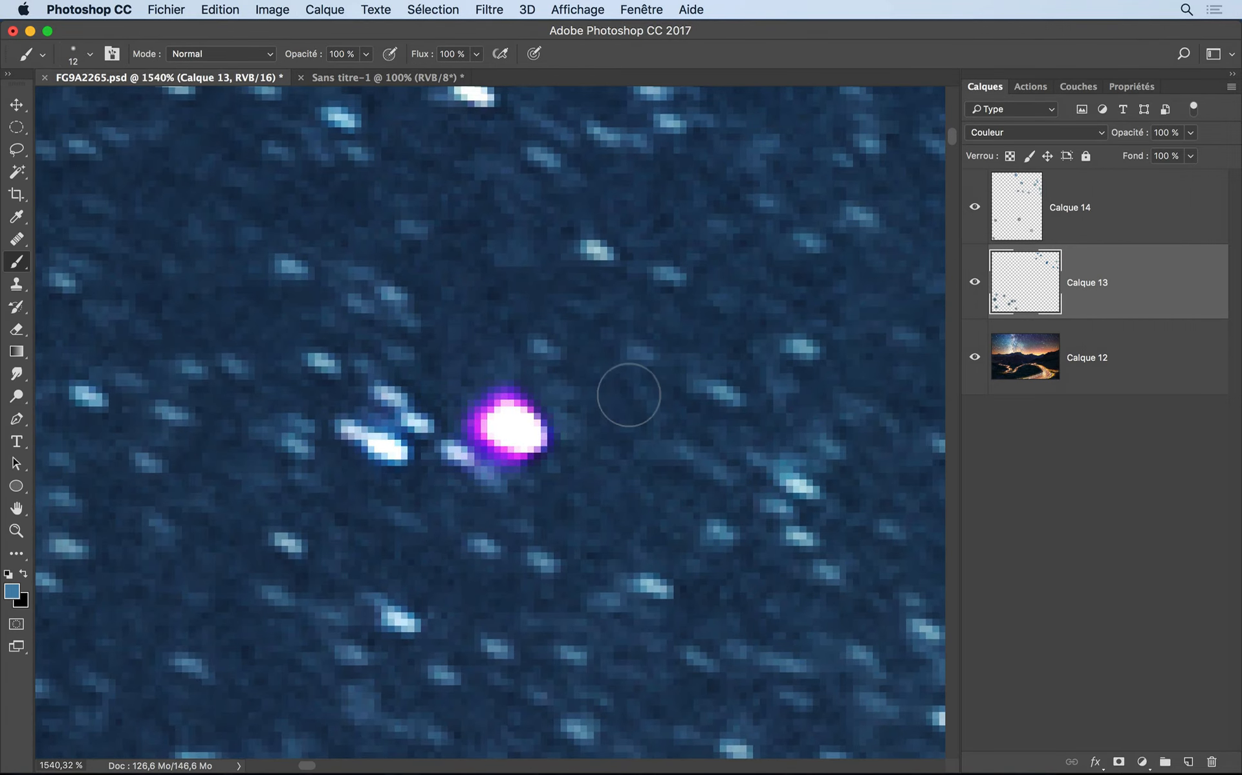
left_click(18, 285)
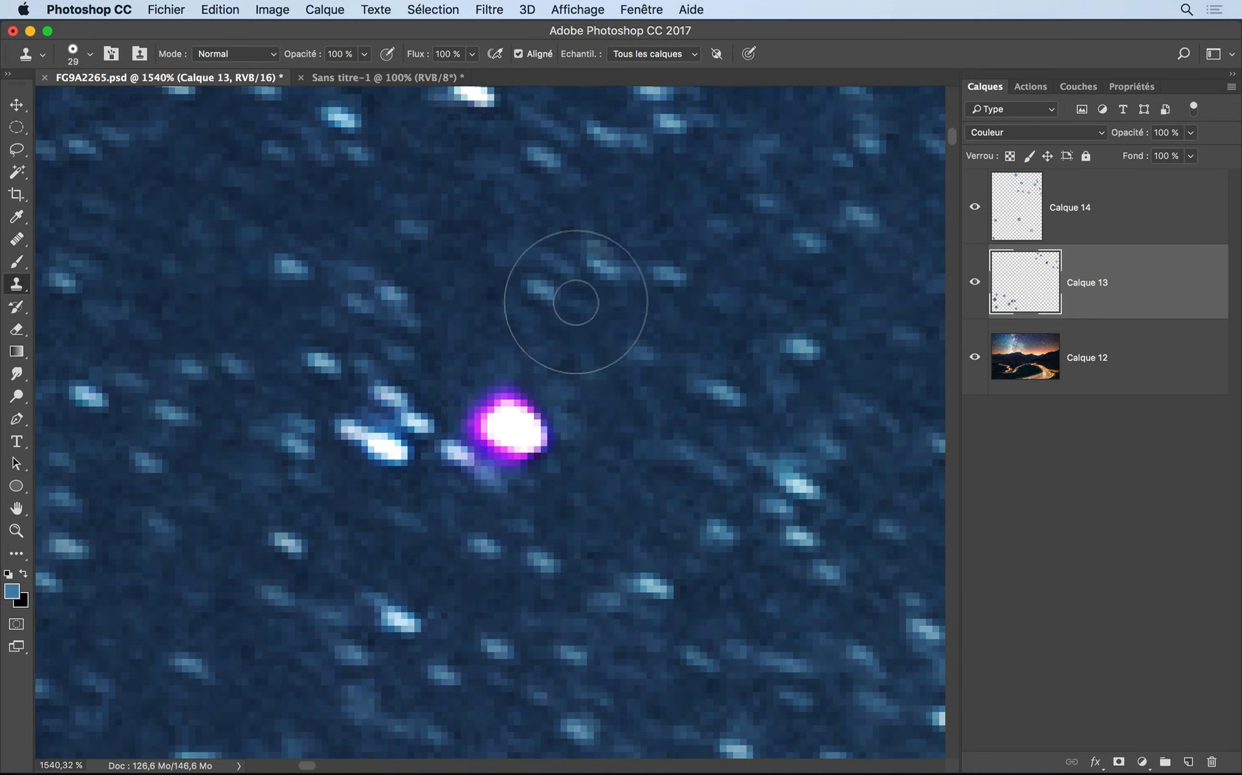
left_click(1106, 218)
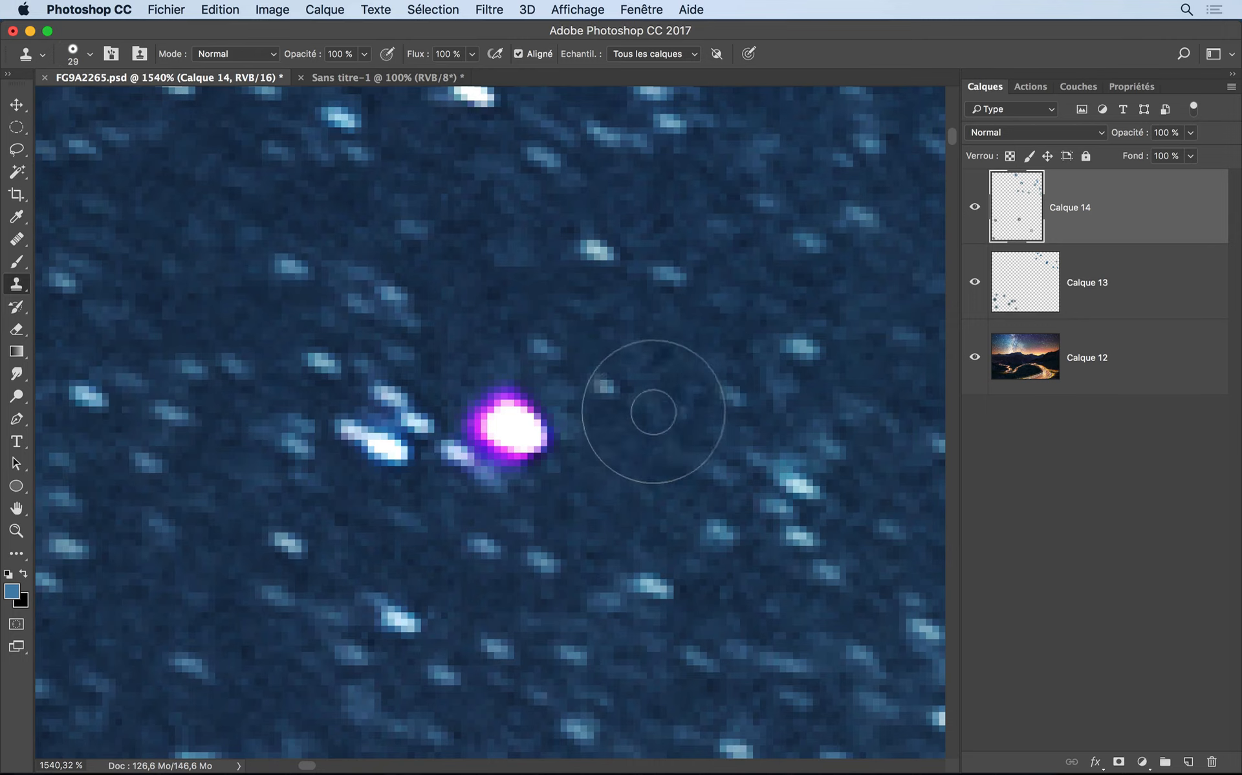
right_click(643, 432)
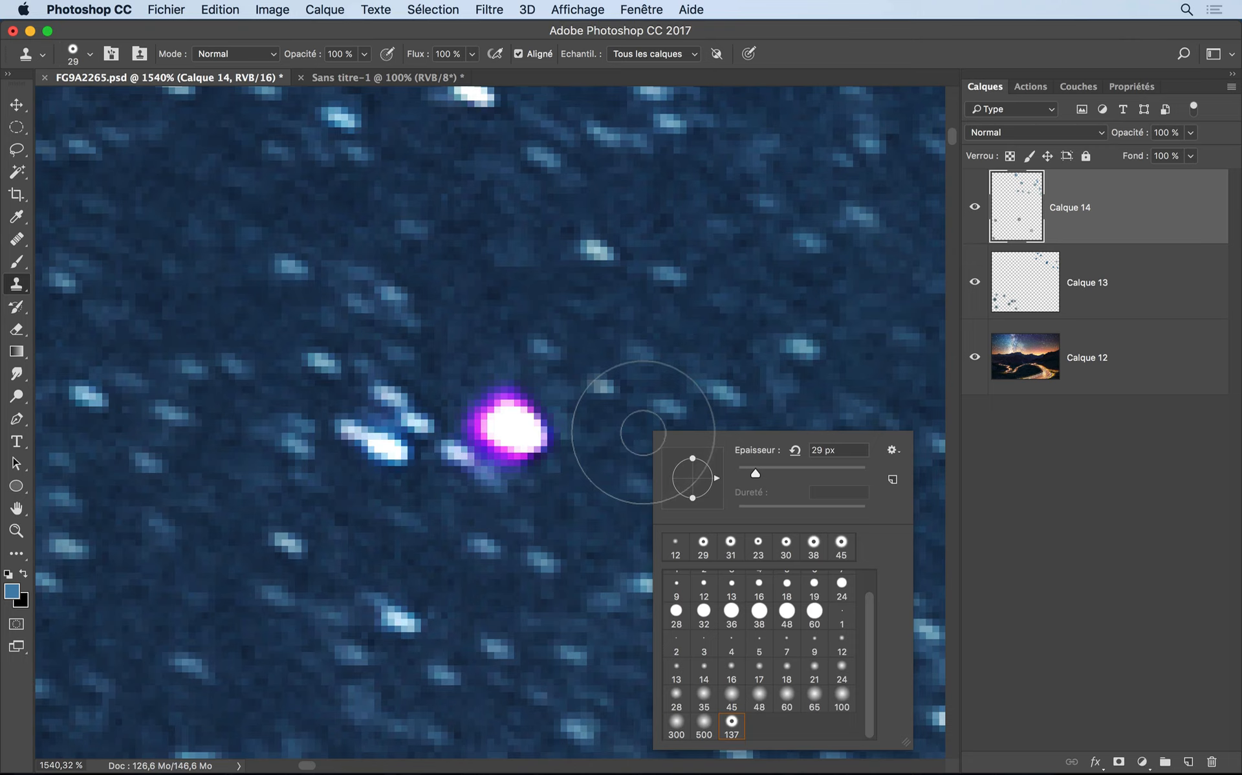
left_click(815, 643)
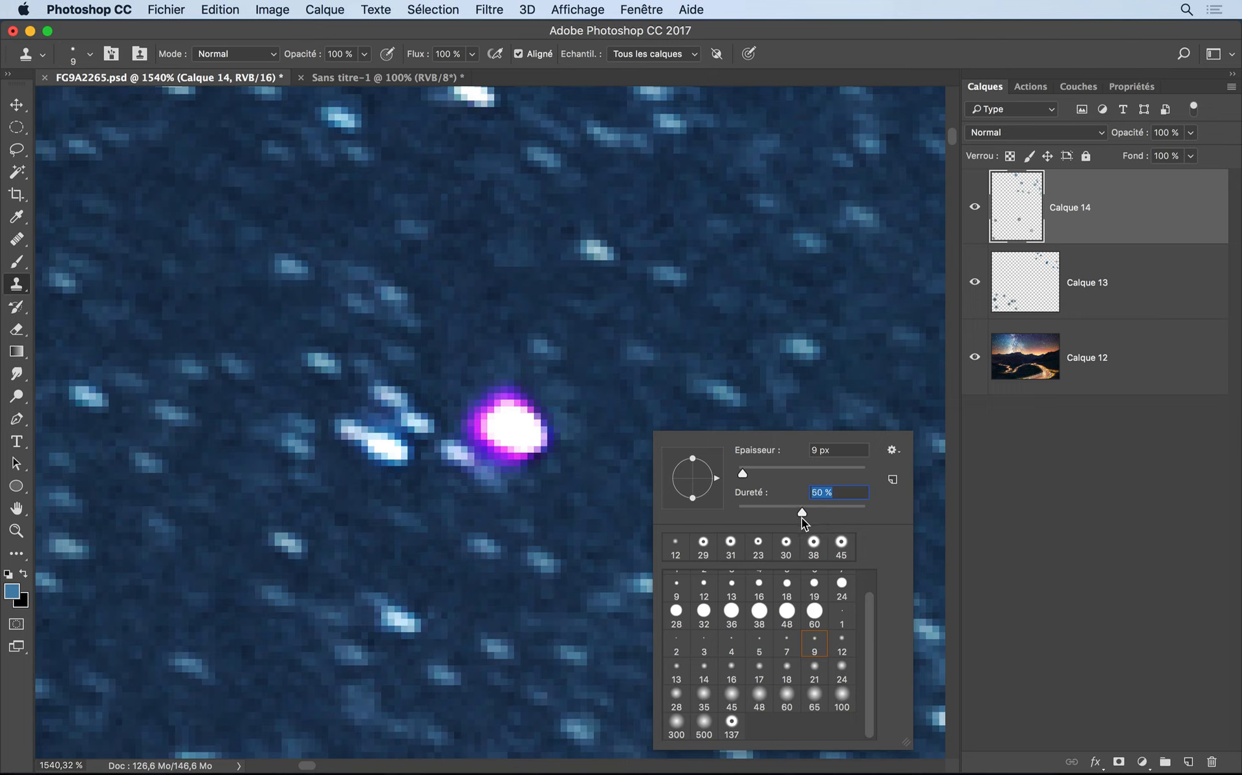
key("Return")
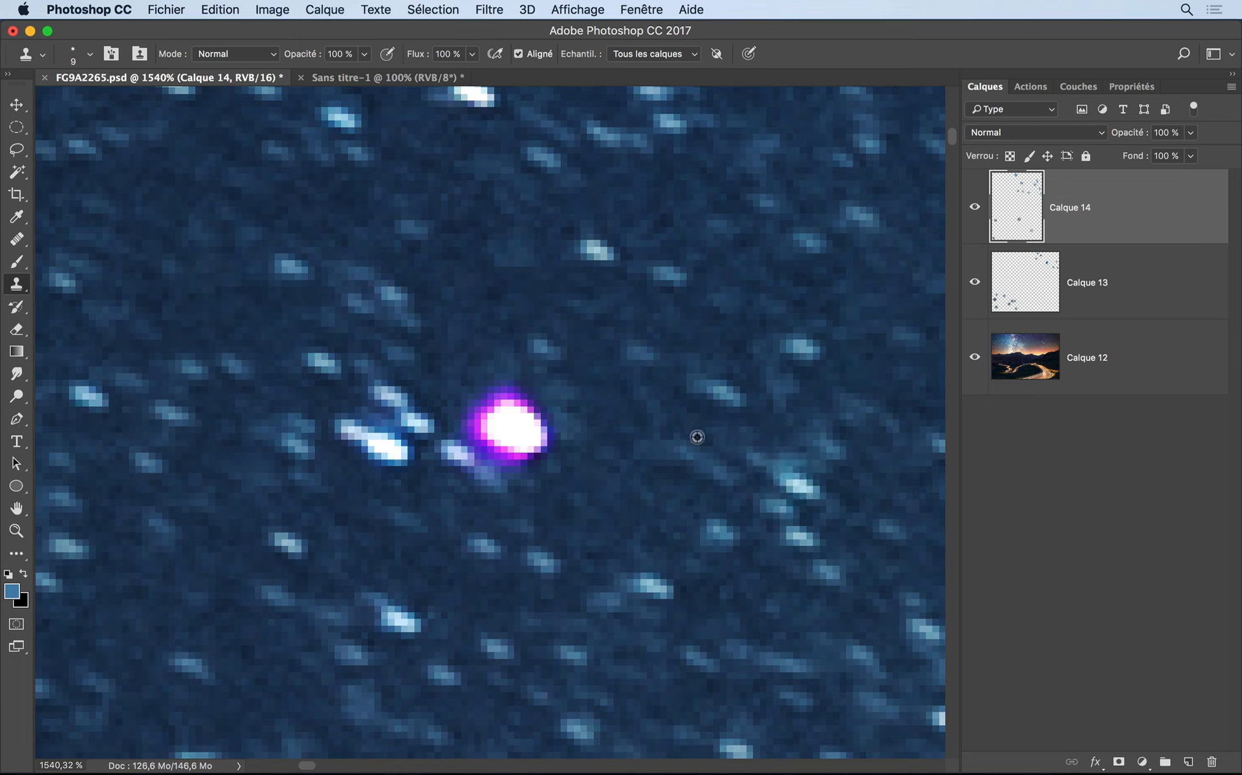
mouse_move(535, 359)
left_mouse_down()
mouse_move(462, 413)
mouse_move(480, 461)
mouse_move(524, 471)
mouse_move(559, 443)
mouse_move(554, 393)
mouse_move(510, 376)
mouse_move(467, 398)
mouse_move(469, 451)
mouse_move(516, 474)
mouse_move(555, 451)
mouse_move(551, 399)
mouse_move(520, 369)
left_mouse_up()
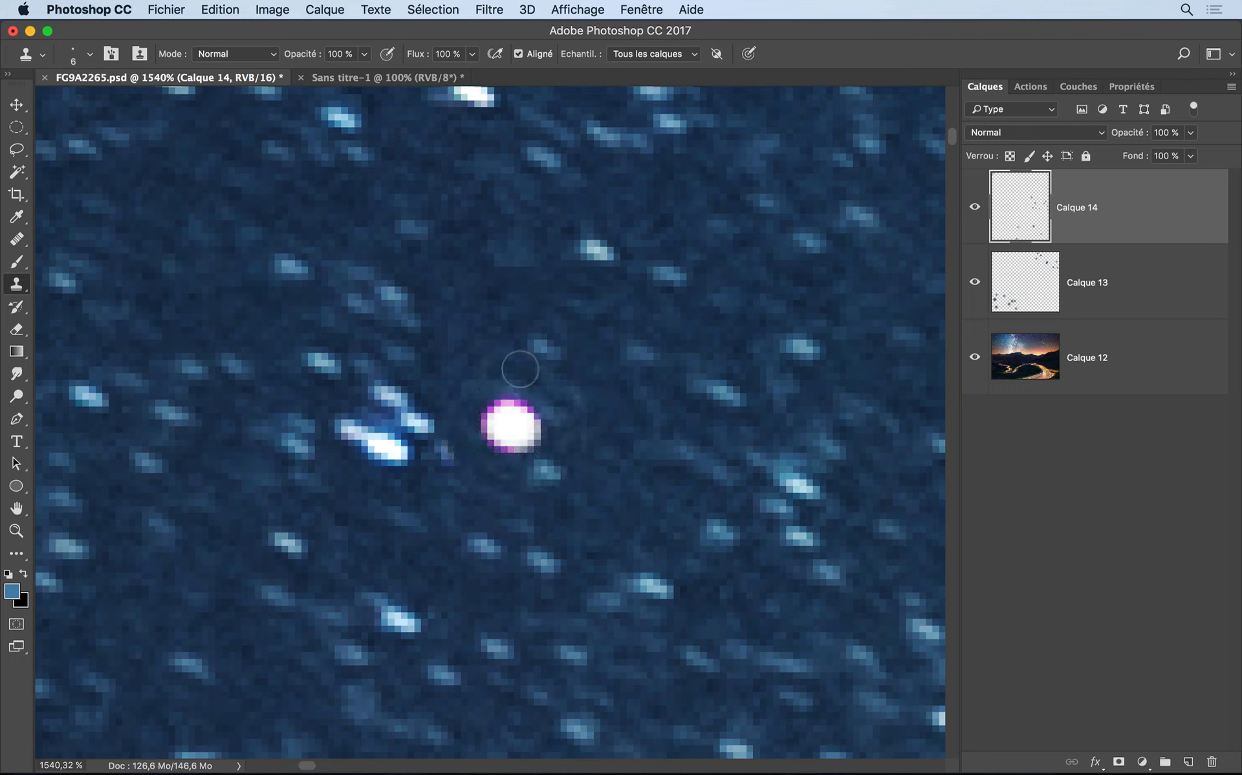
Undo and restore the clone strokes to compare the magenta-haloed star before and after the retouch
key("super+z")
key("super+z")
key("super+z")
key("super+z")
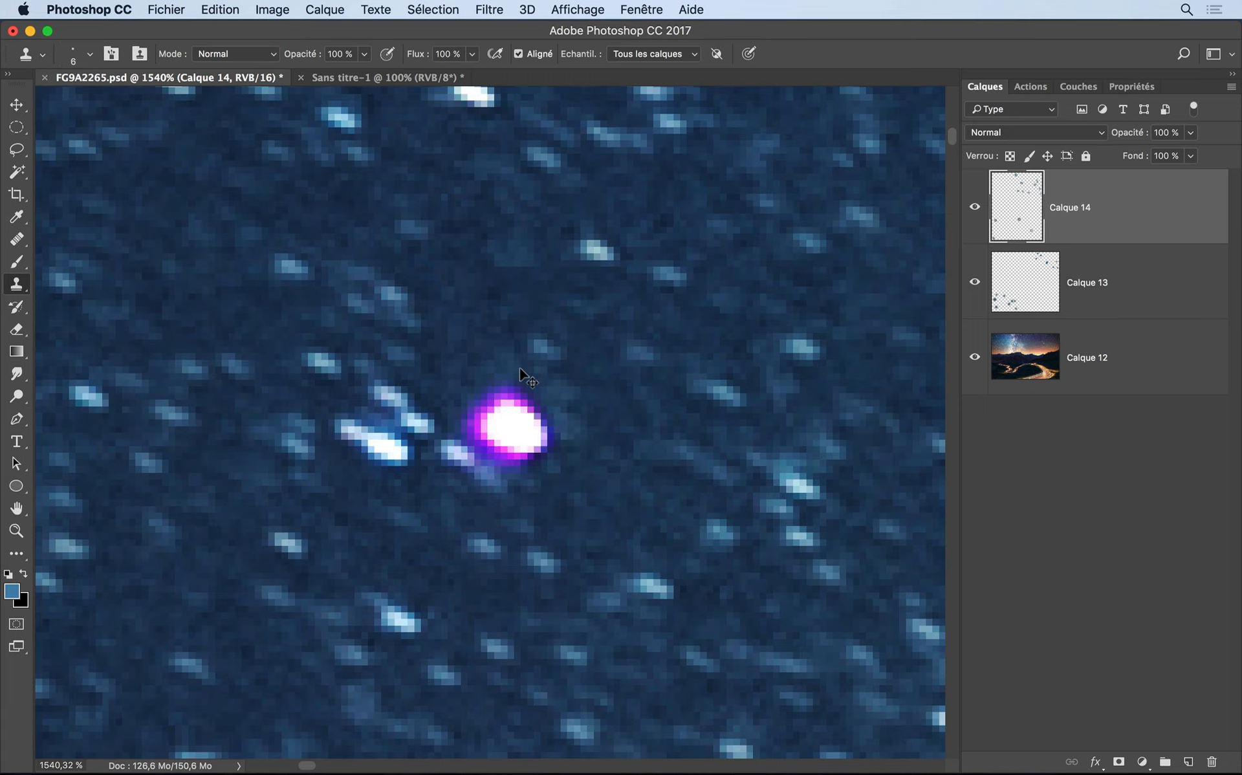
key("super+z")
key("super+z")
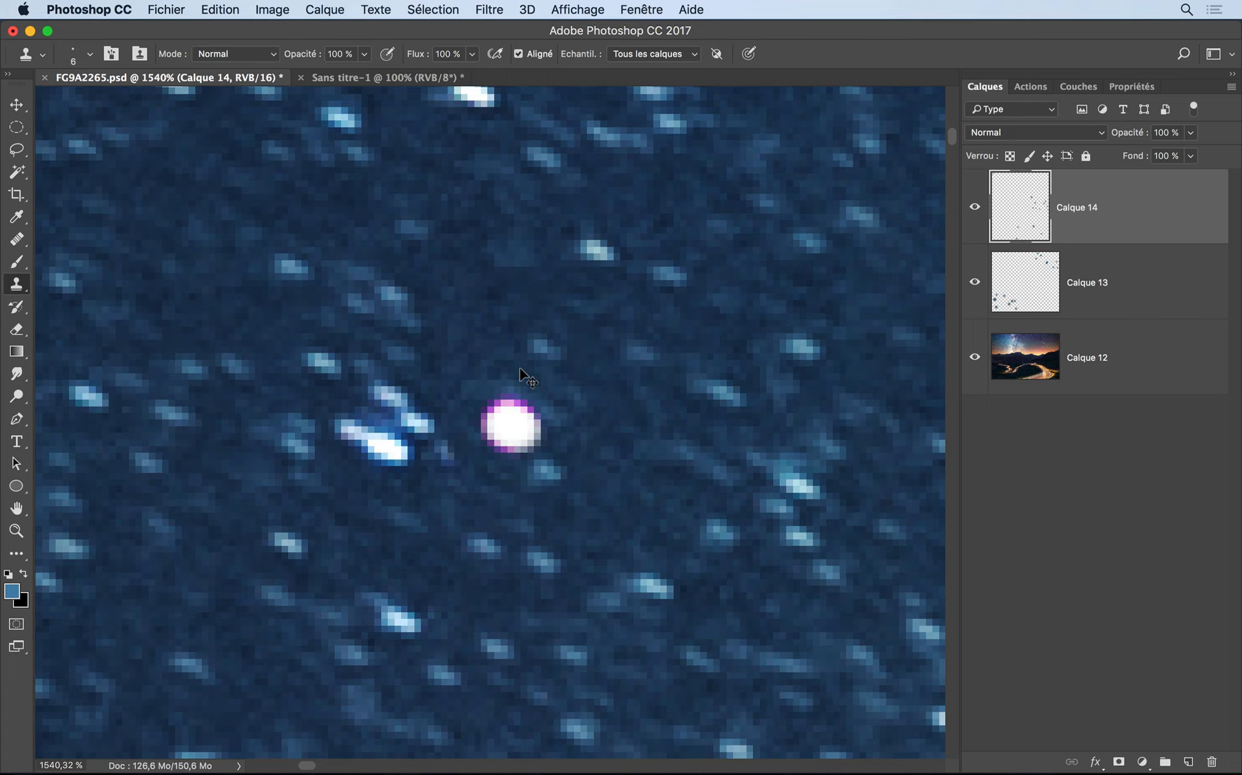
Choose the 137 px ring brush, reduce it to 33 px and stamp sampled sky over the large blue-haloed star's halo
left_click_drag(519, 367, 404, 364)
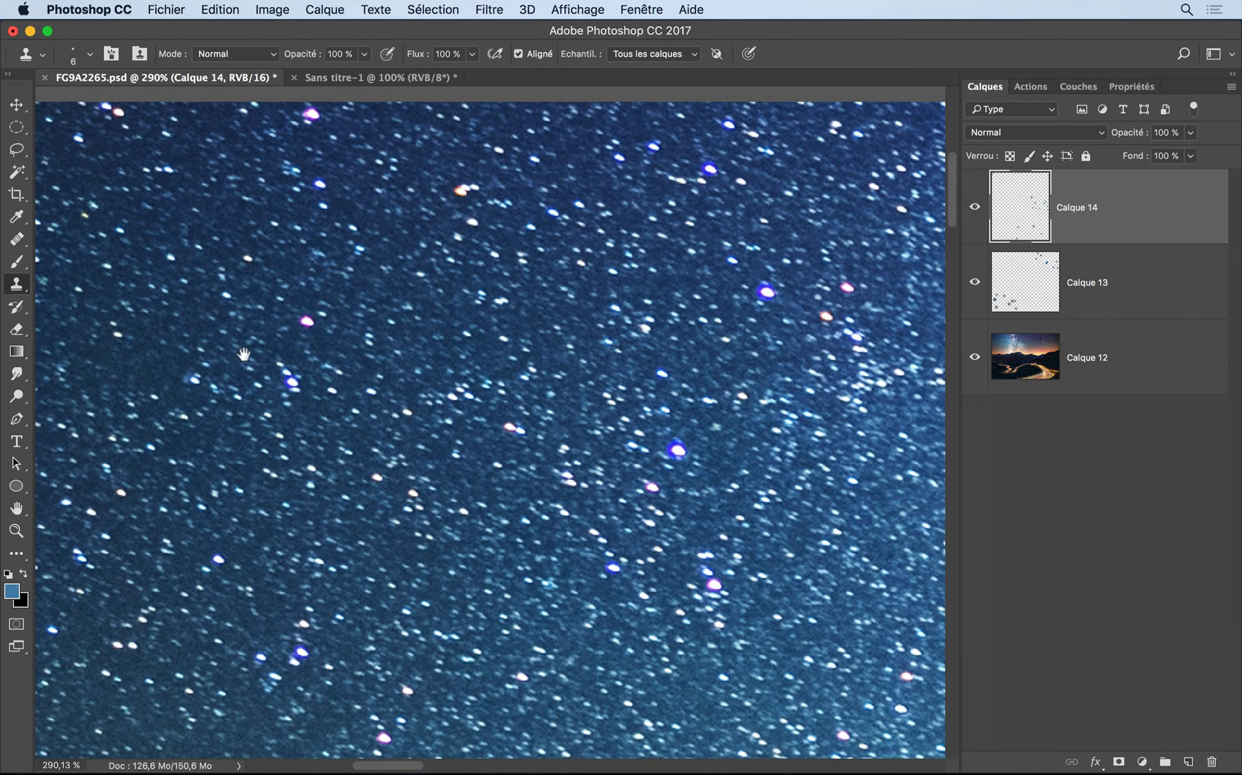
mouse_move(743, 440)
left_mouse_down()
mouse_move(798, 438)
mouse_move(655, 415)
mouse_move(674, 416)
left_mouse_up()
right_click(674, 416)
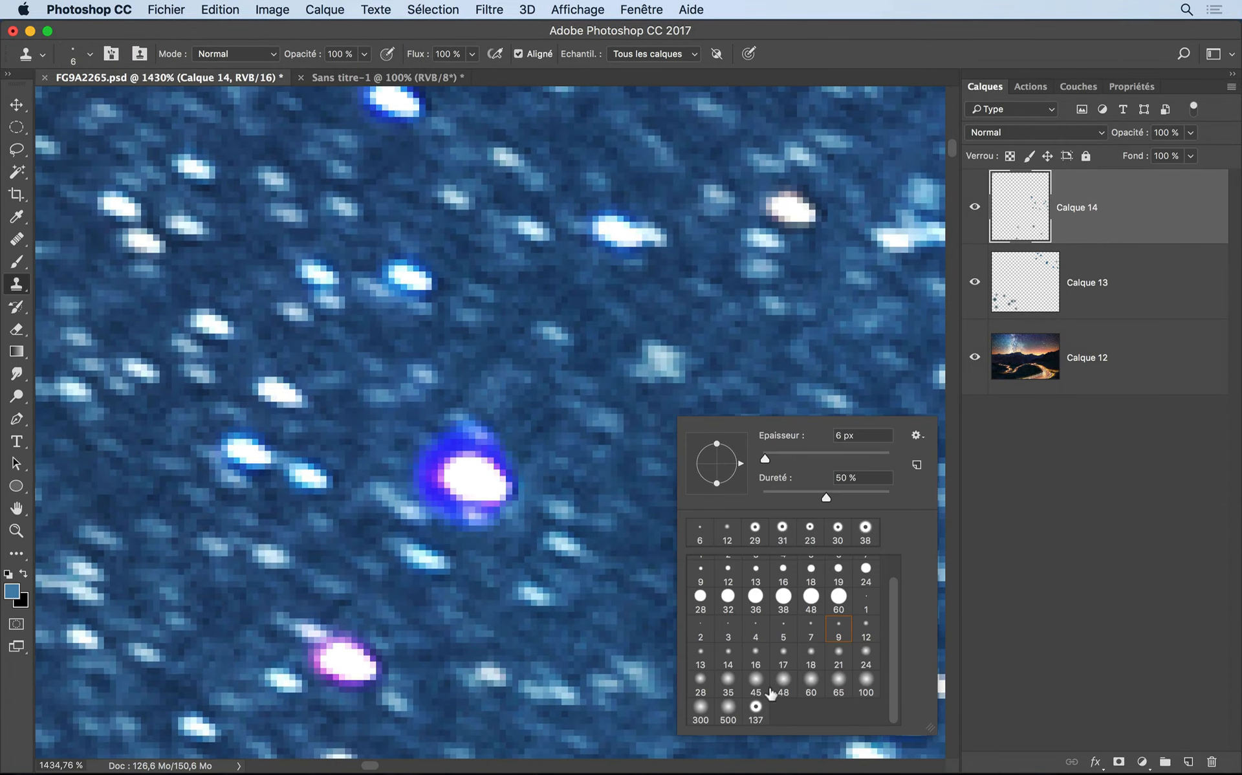
left_click(756, 712)
key("Return")
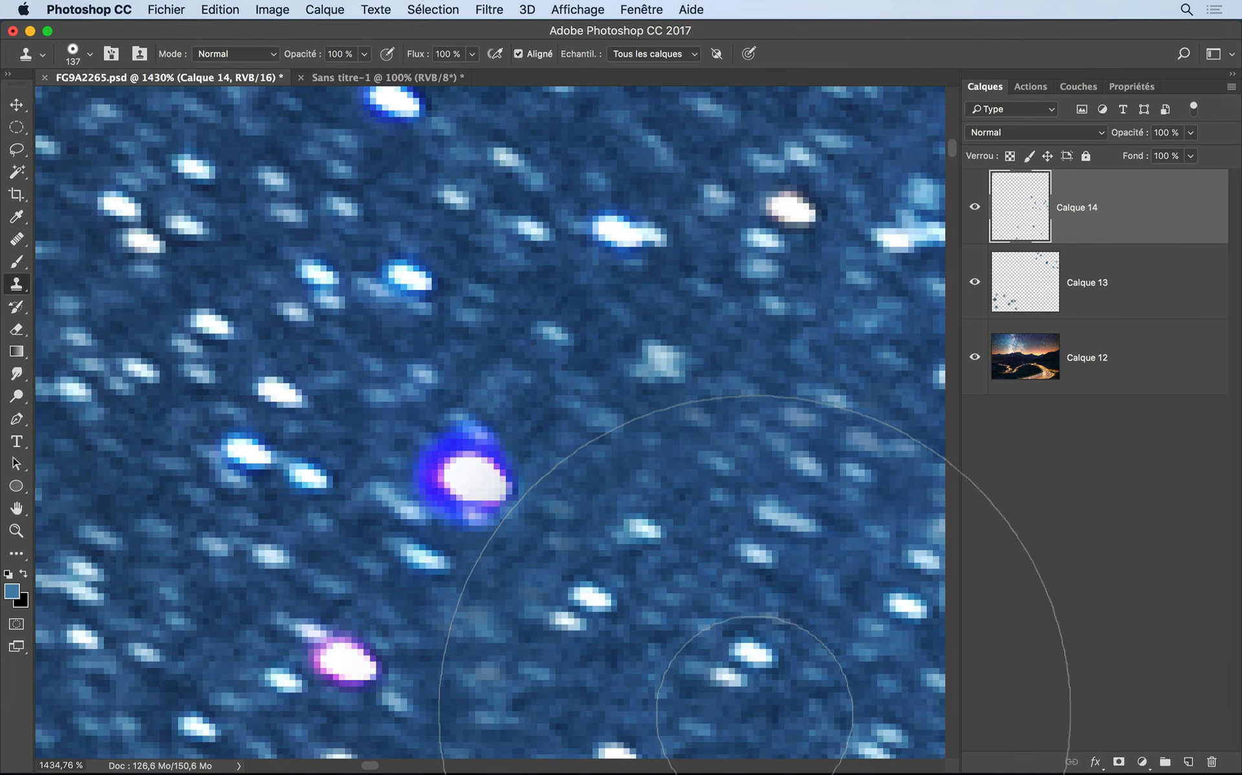
mouse_move(729, 478)
left_mouse_down()
mouse_move(233, 479)
mouse_move(246, 478)
left_mouse_up()
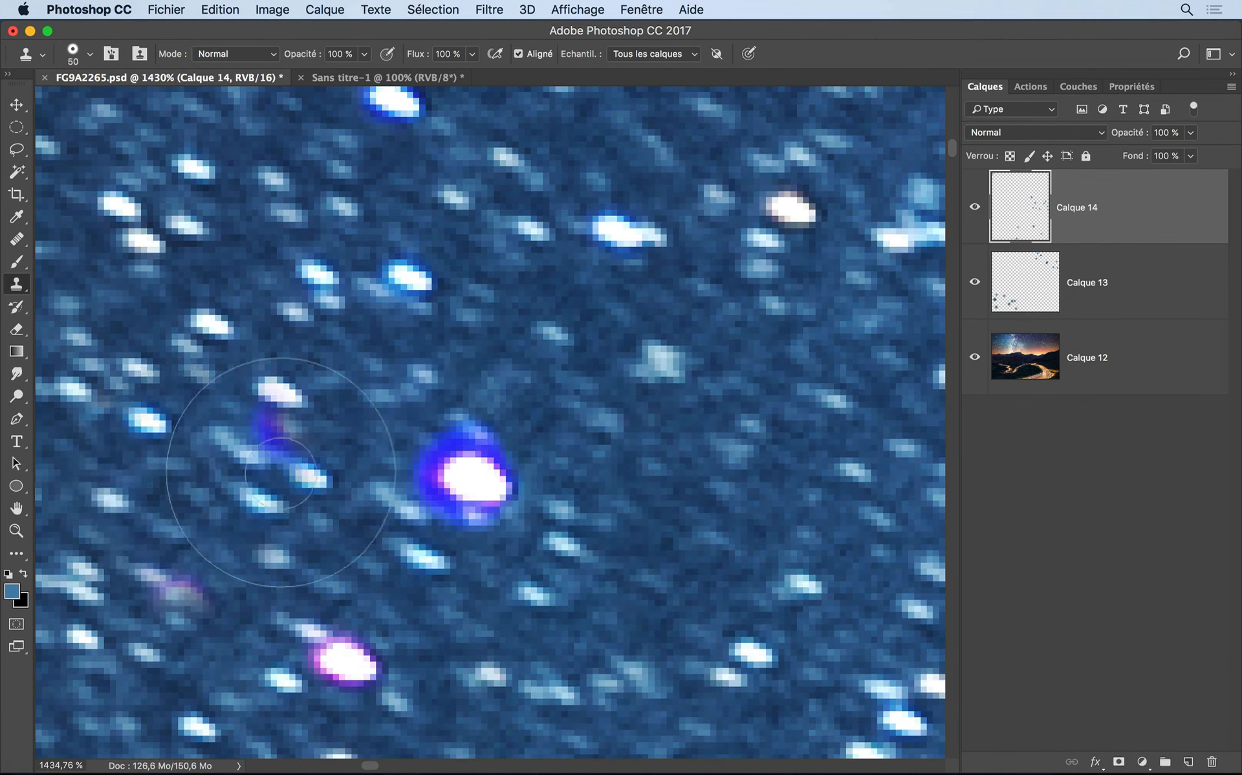
mouse_move(709, 477)
left_mouse_down()
mouse_move(636, 479)
mouse_move(657, 489)
left_mouse_up()
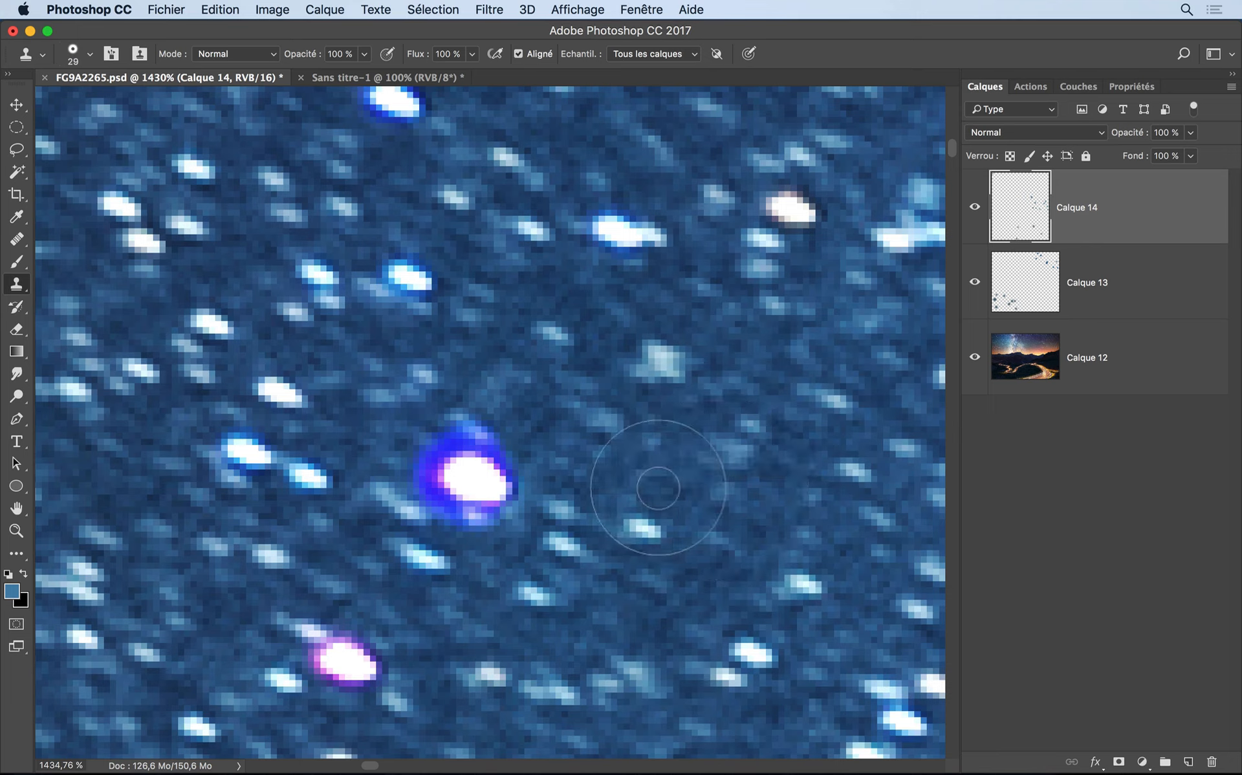
left_click(705, 482, "alt")
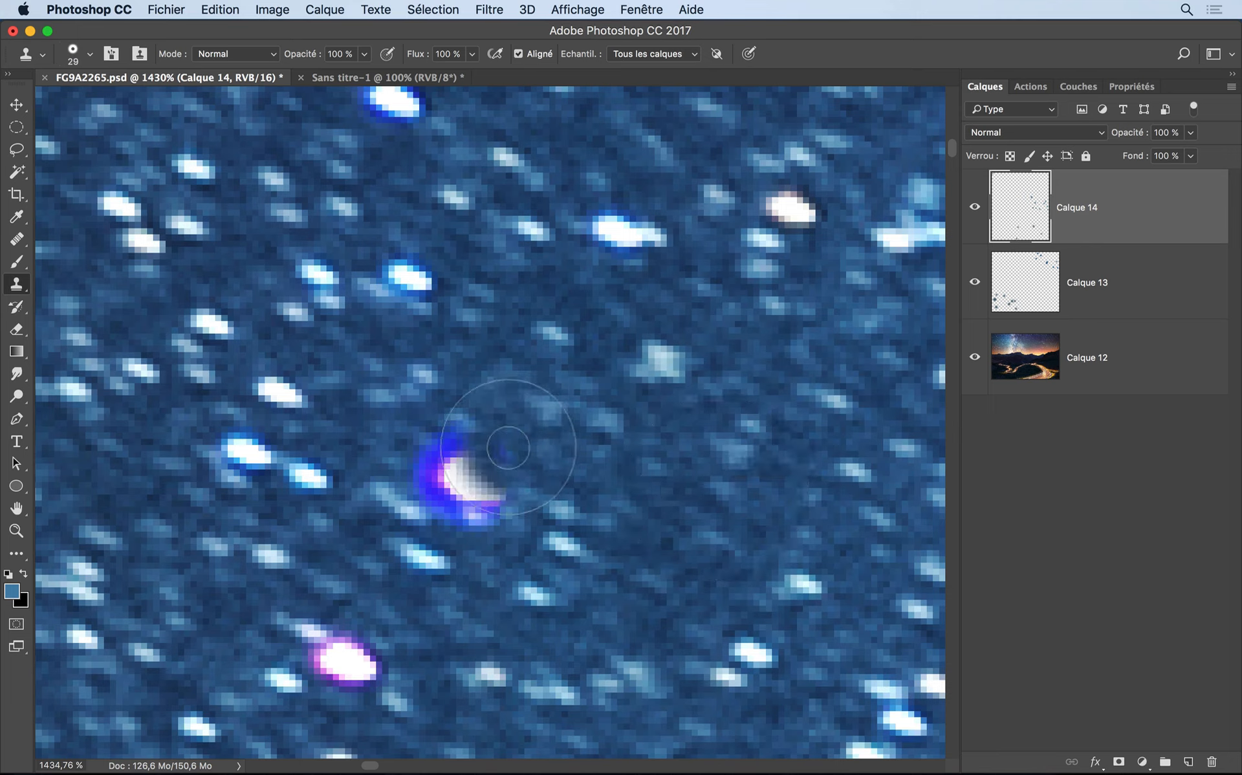
left_click_drag(475, 476, 495, 472)
left_click(474, 474)
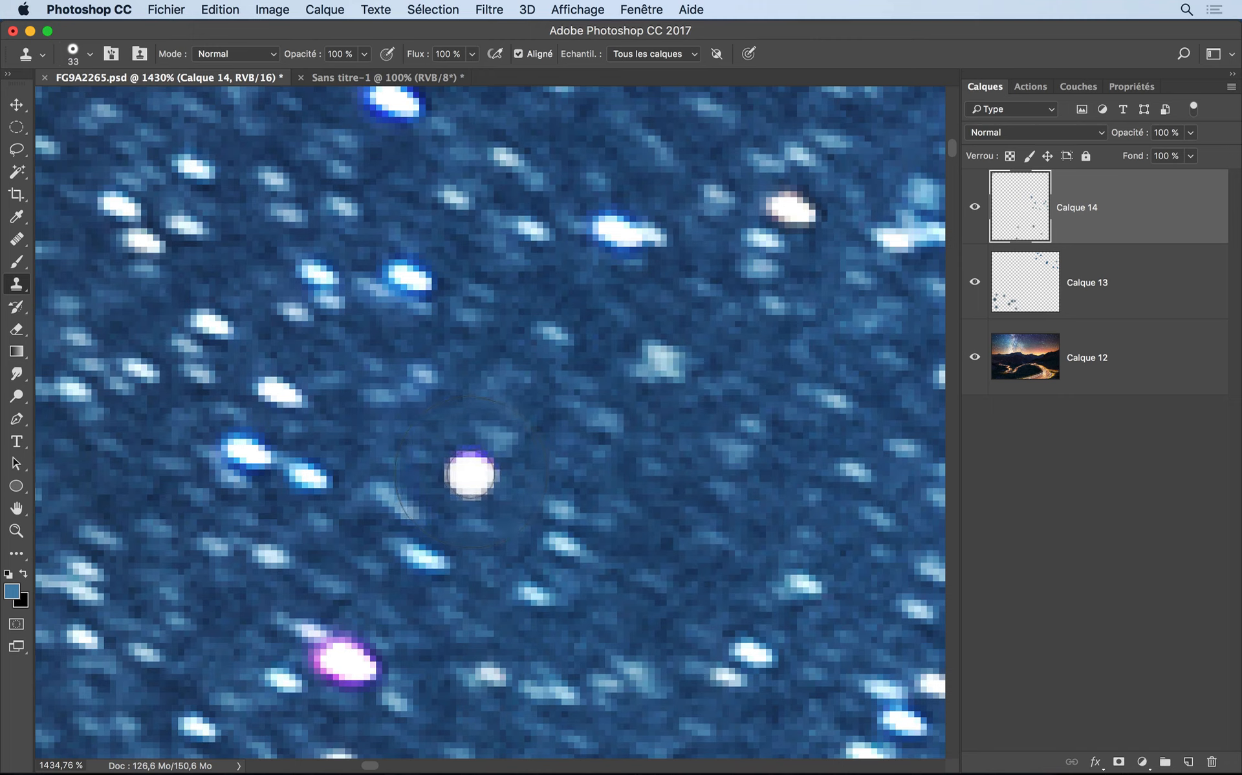
Undo and redo the ring-brush stamp to compare the large blue-haloed star before and after
key("super+z")
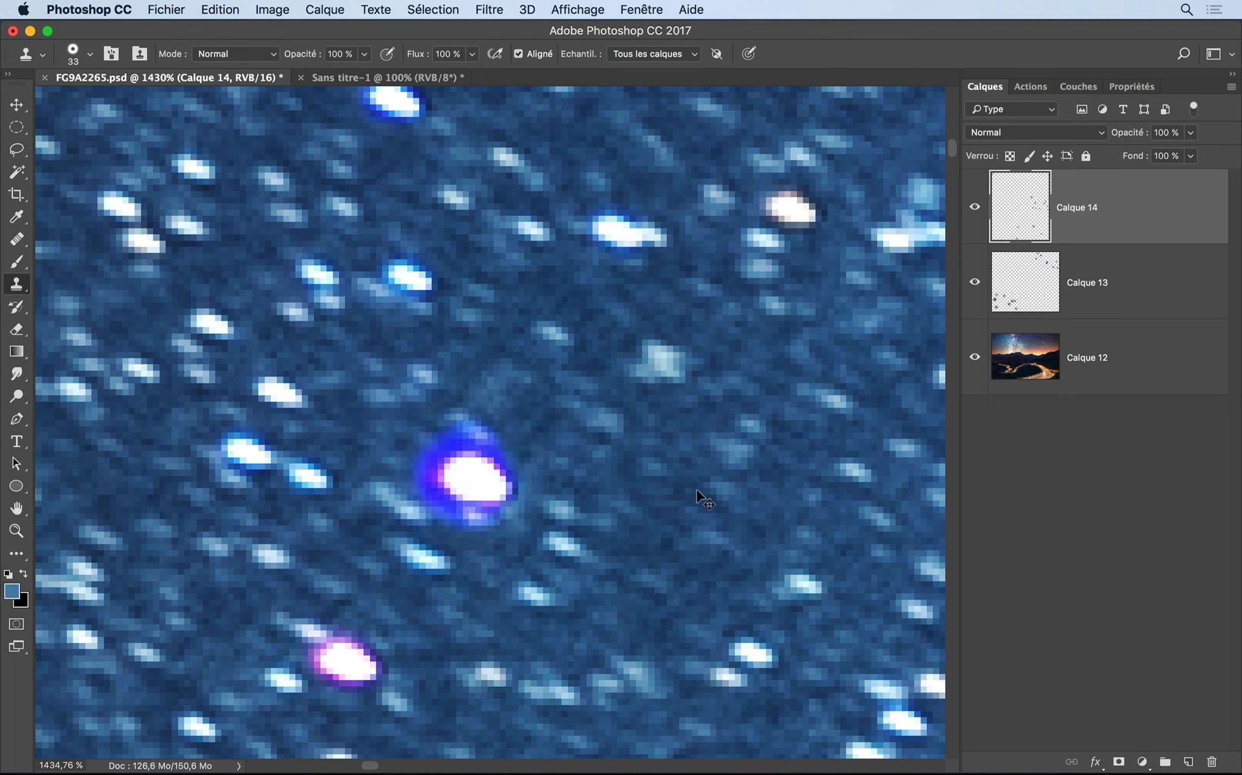
key("super+z")
key("super+z")
key("super+z")
Reduce the ring brush to 28 px and stamp sampled sky over the halos of the magenta and violet stars beside the Milky Way
left_click_drag(697, 492, 456, 456)
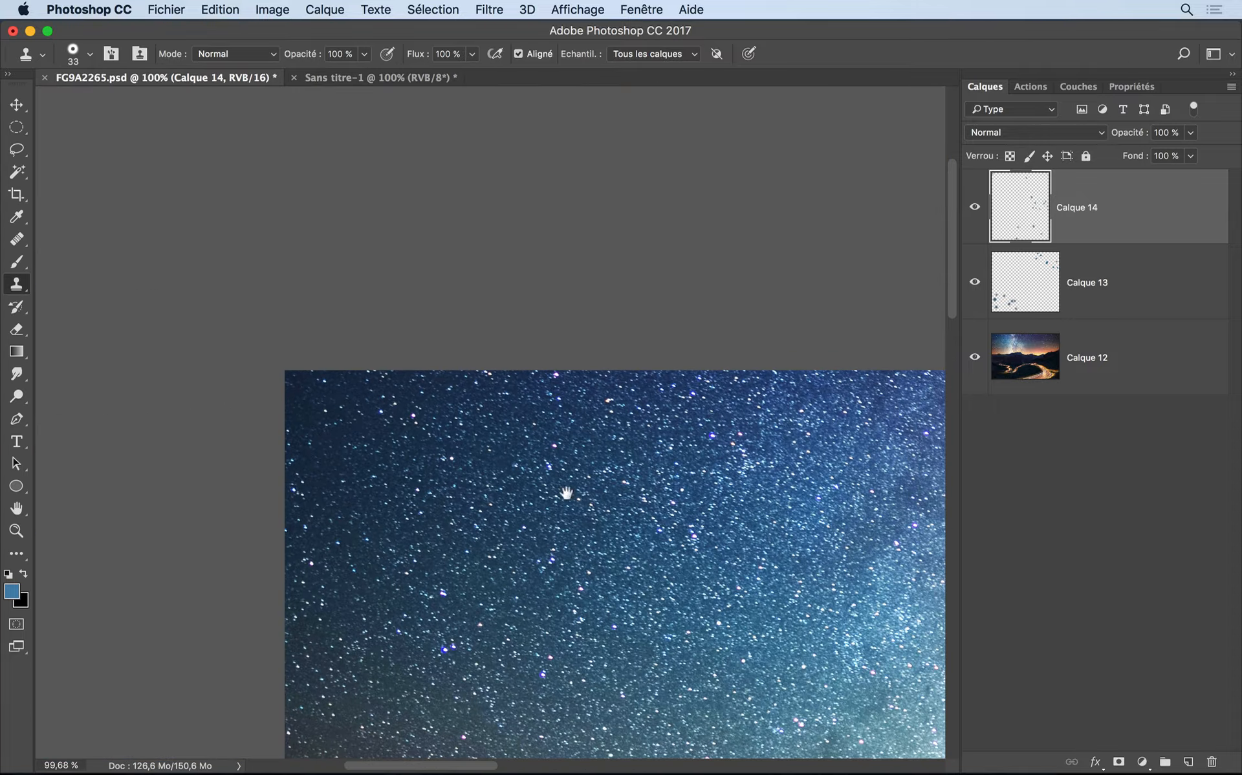
scroll(567, 493, "down", 5)
scroll(567, 493, "right", 5)
left_click_drag(884, 239, 1037, 250)
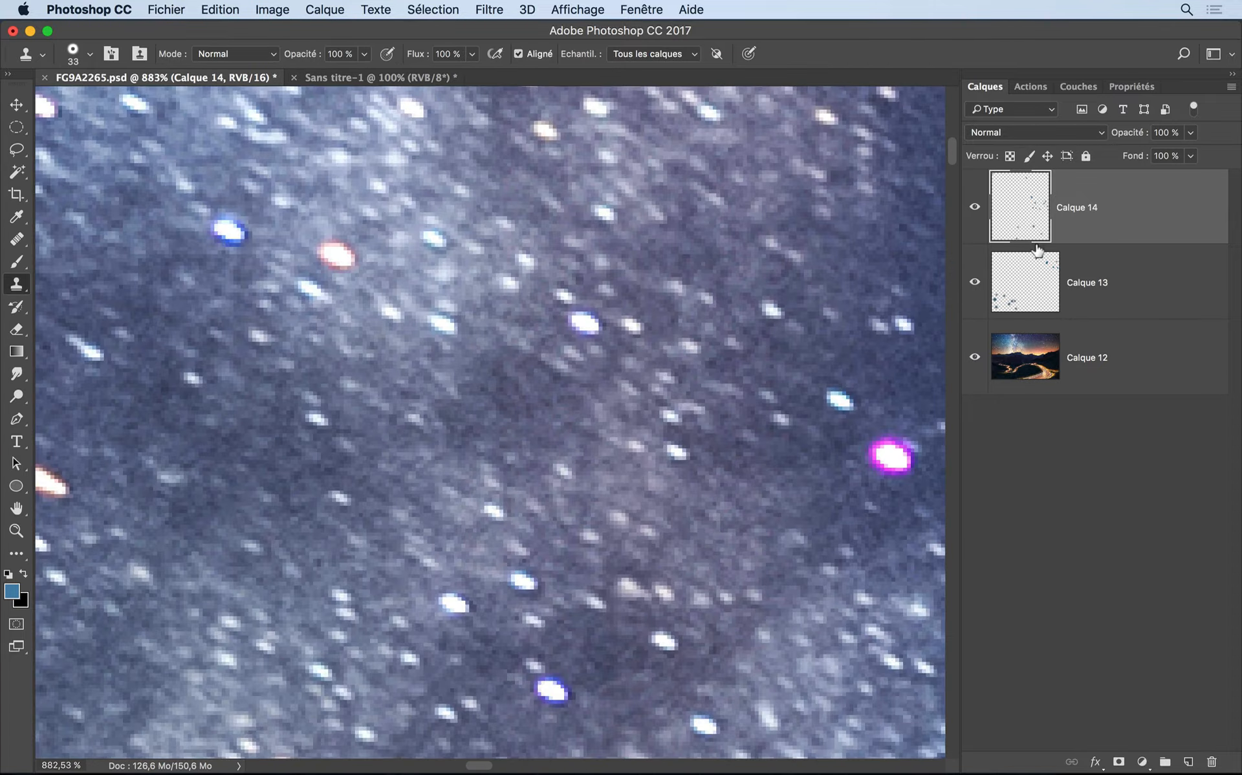
left_click_drag(729, 372, 244, 355)
left_click_drag(505, 378, 541, 376)
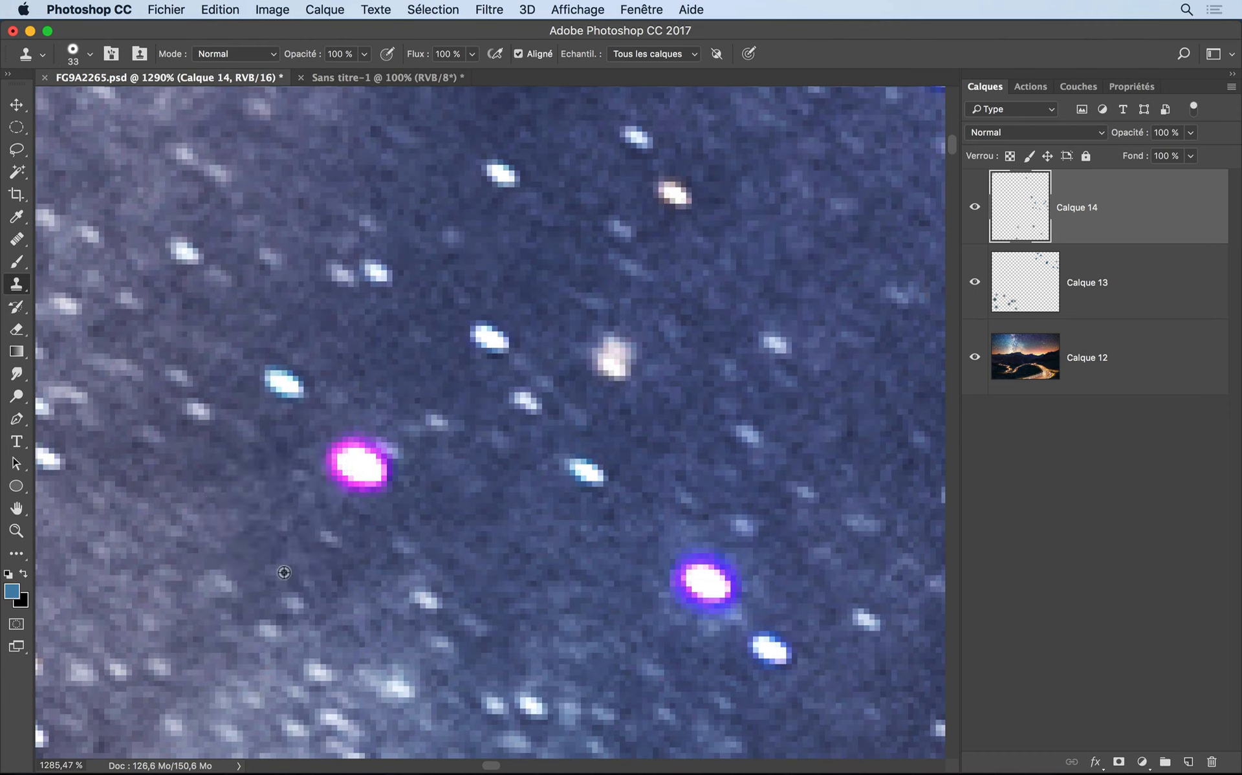
left_click_drag(359, 465, 349, 466)
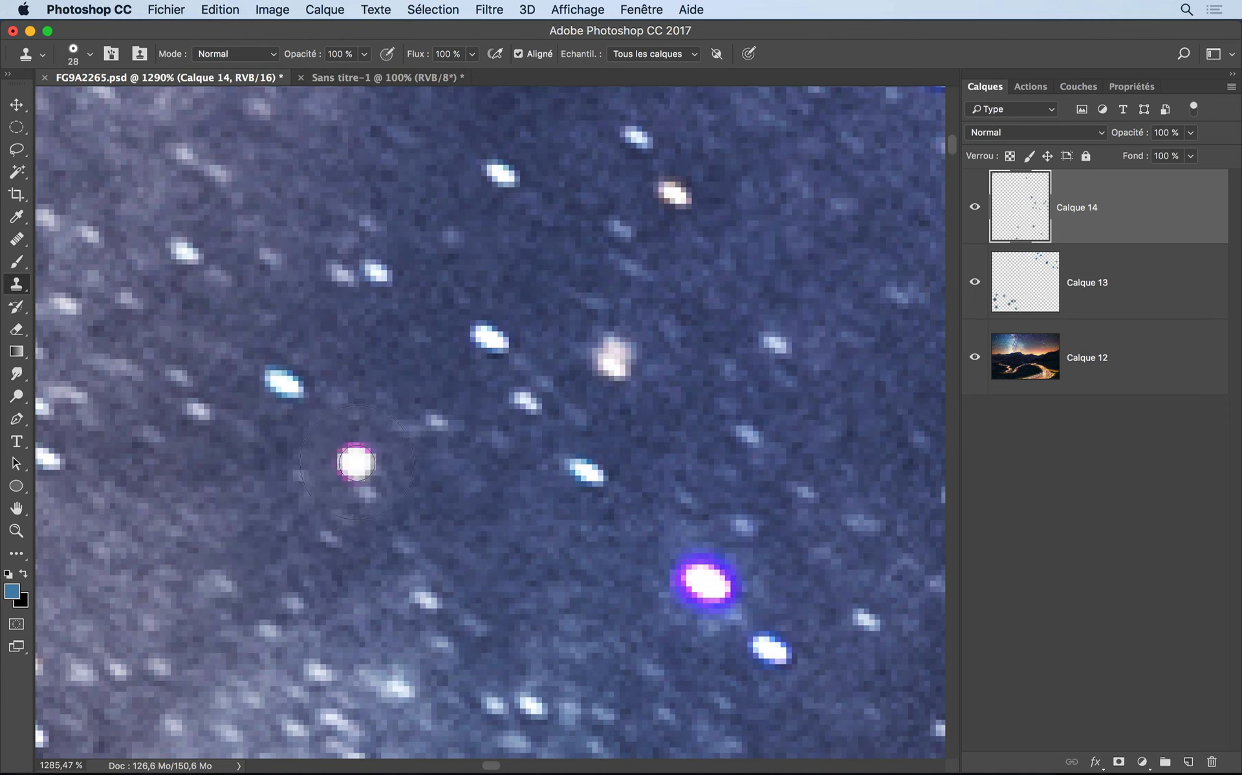
left_click(356, 463)
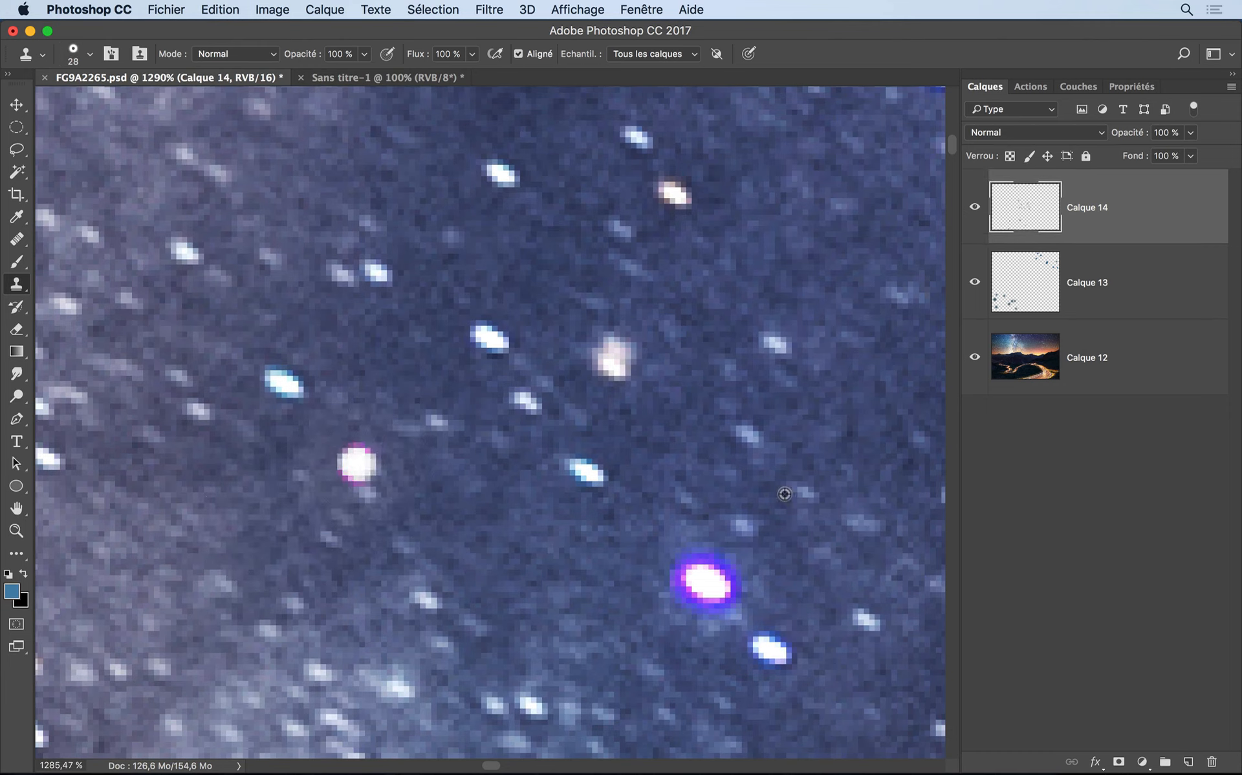
left_click(716, 541)
left_click(704, 577)
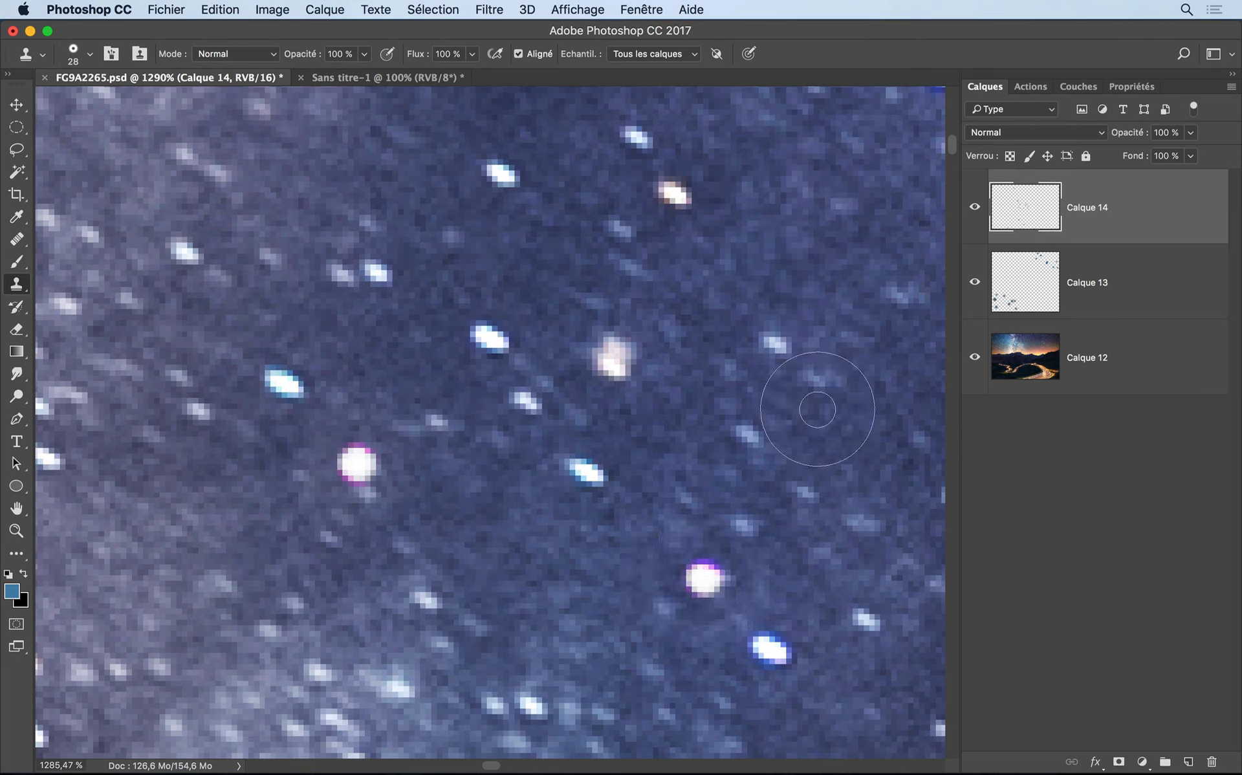
Hide and show Calque 14 to compare the retouched stars before and after, both close up and across the wider sky
left_click(975, 209)
left_click(974, 210)
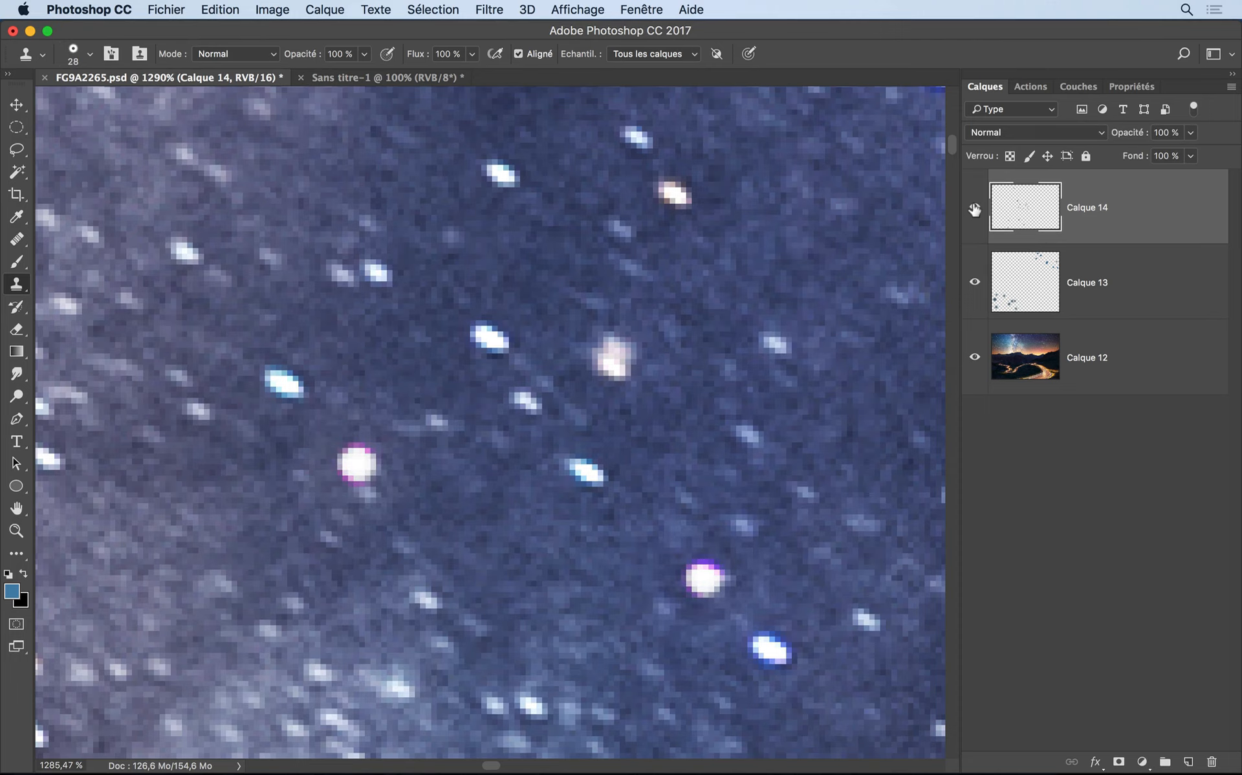
left_click(974, 210)
left_click(975, 210)
key("super+minus")
key("super+minus")
key("super+minus")
key("super+minus")
key("super+minus")
key("super+minus")
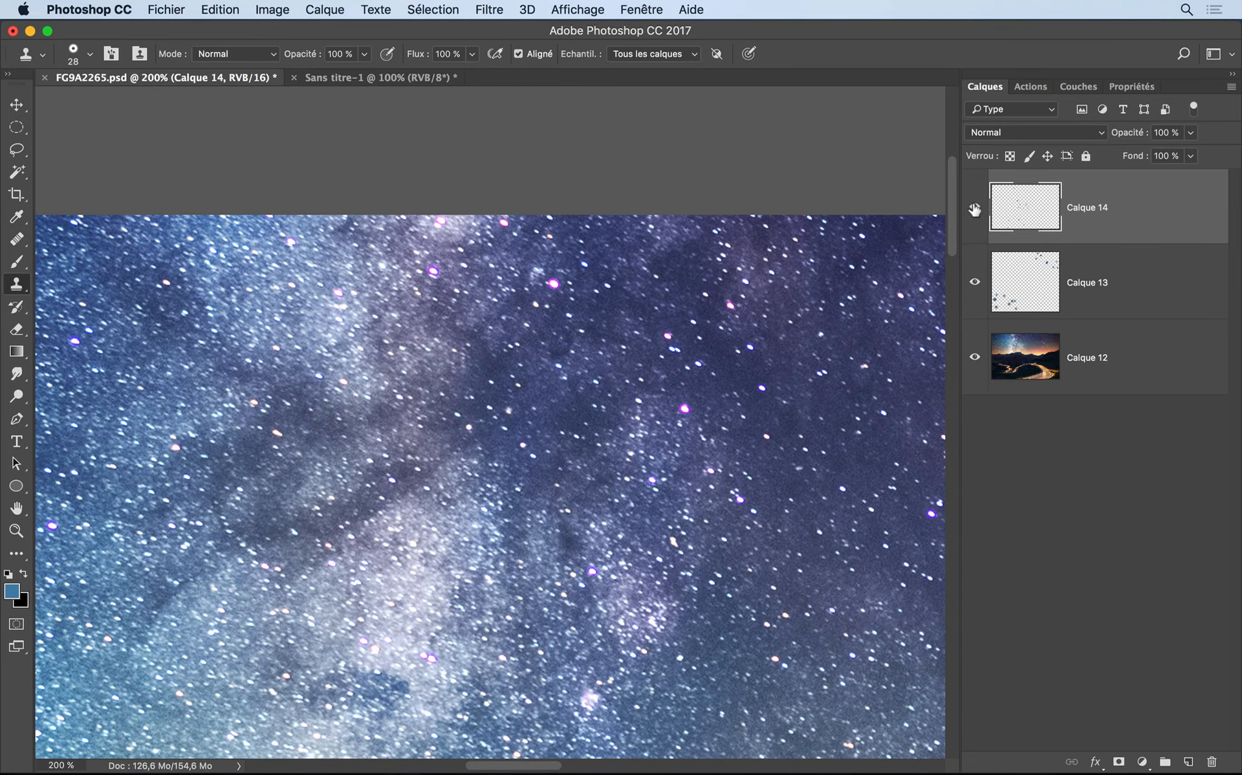
key("super+minus")
key("super+minus")
key("super+minus")
key("super+minus")
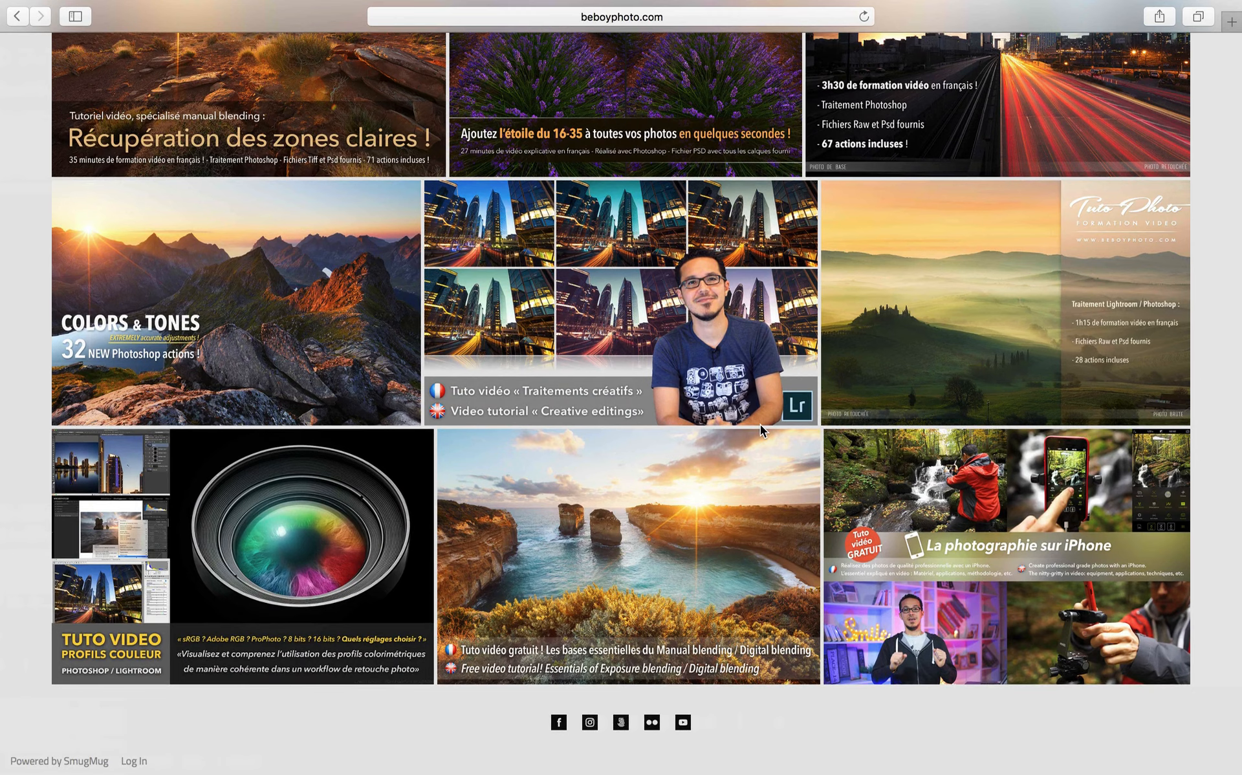
In the web browser, find the "Corriger les aberrations des étoiles" tutorial on beboyphoto.com and open its page to view the brush download information
scroll(760, 425, "up", 15)
scroll(759, 424, "up", 7)
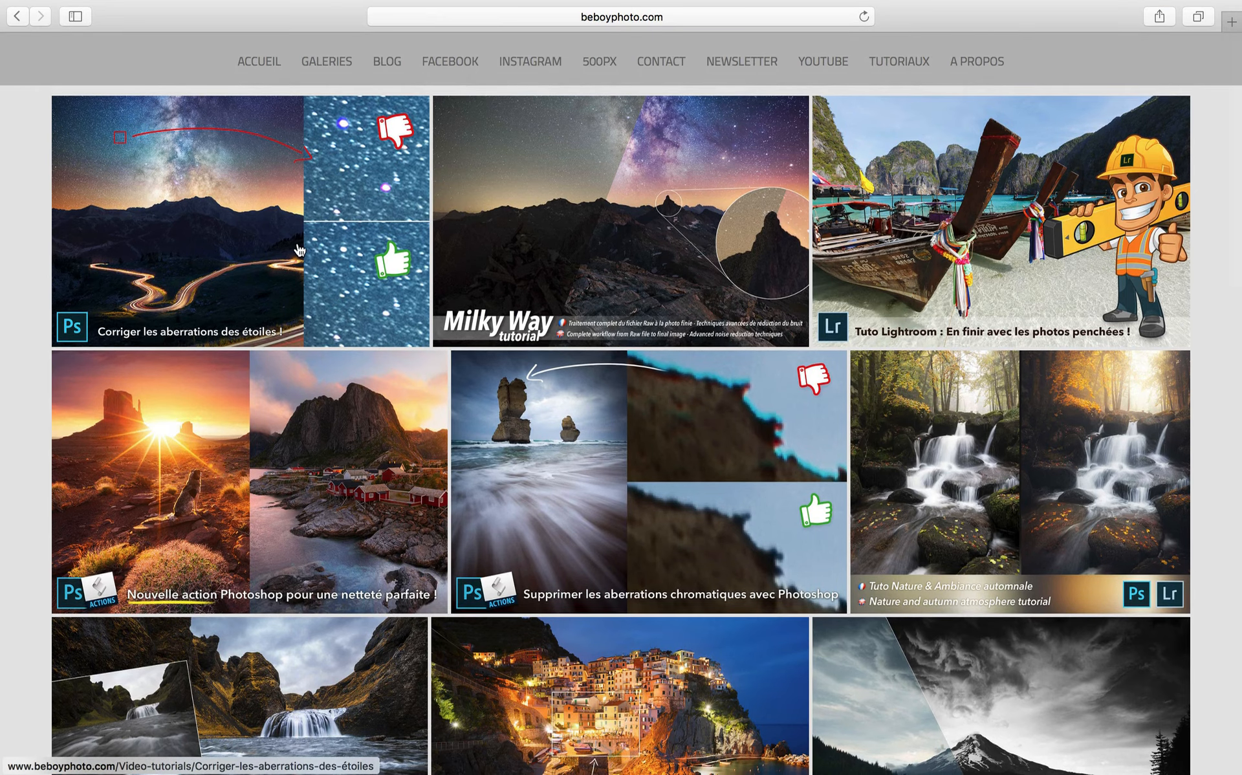
left_click(299, 250)
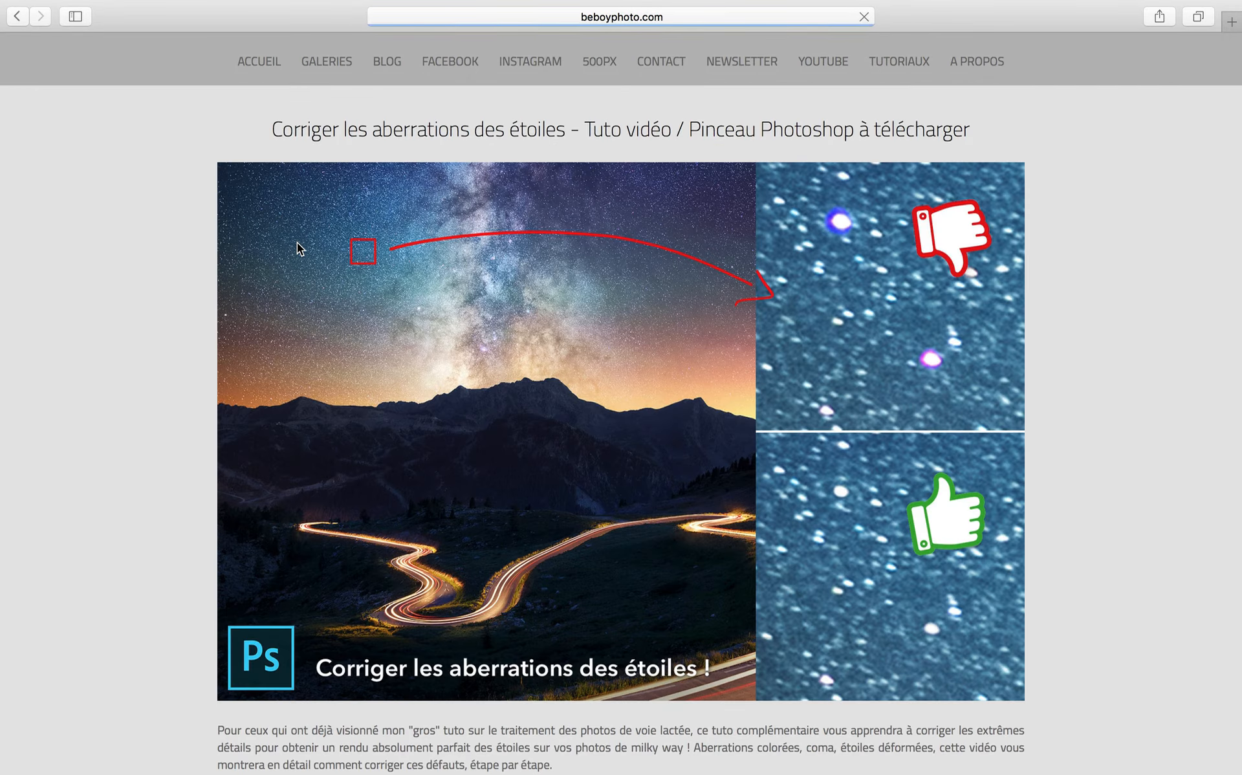
scroll(297, 243, "down", 5)
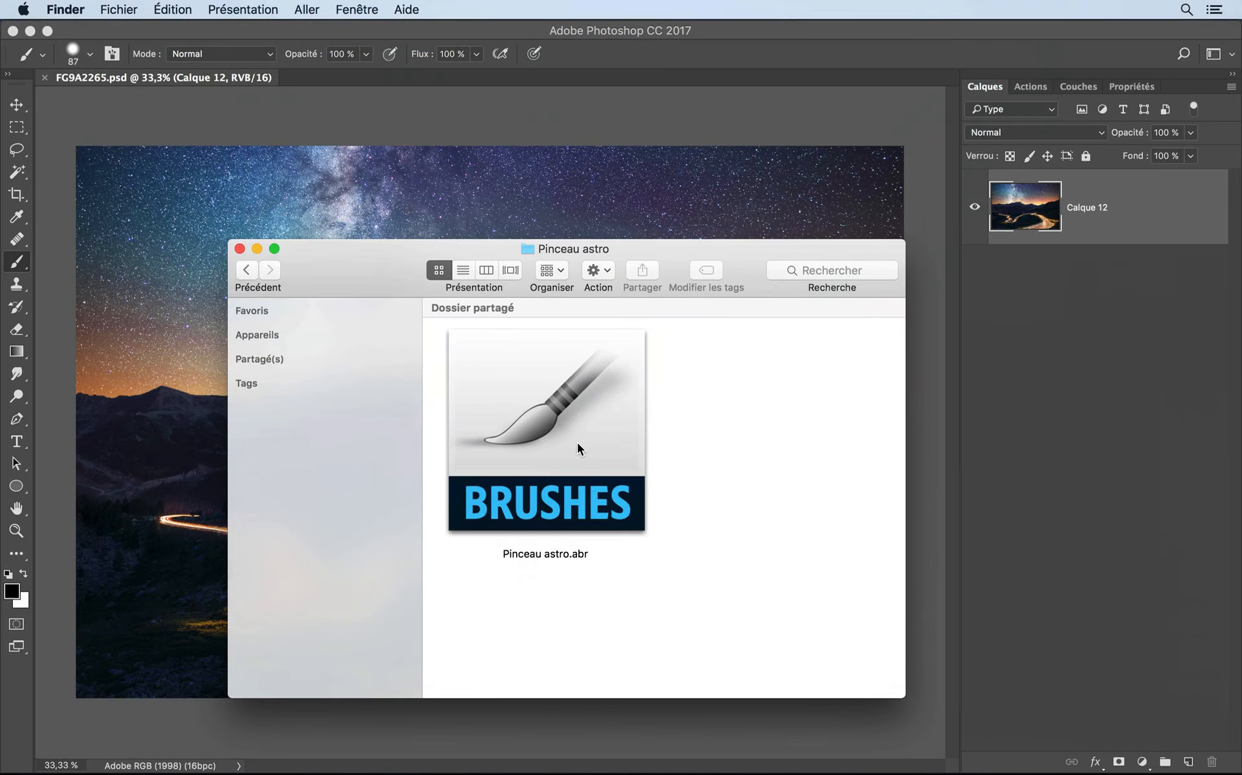
Load the brush file Pinceau astro.abr from the Pinceau astro folder into Photoshop and open the brush presets over the image
double_click(577, 442)
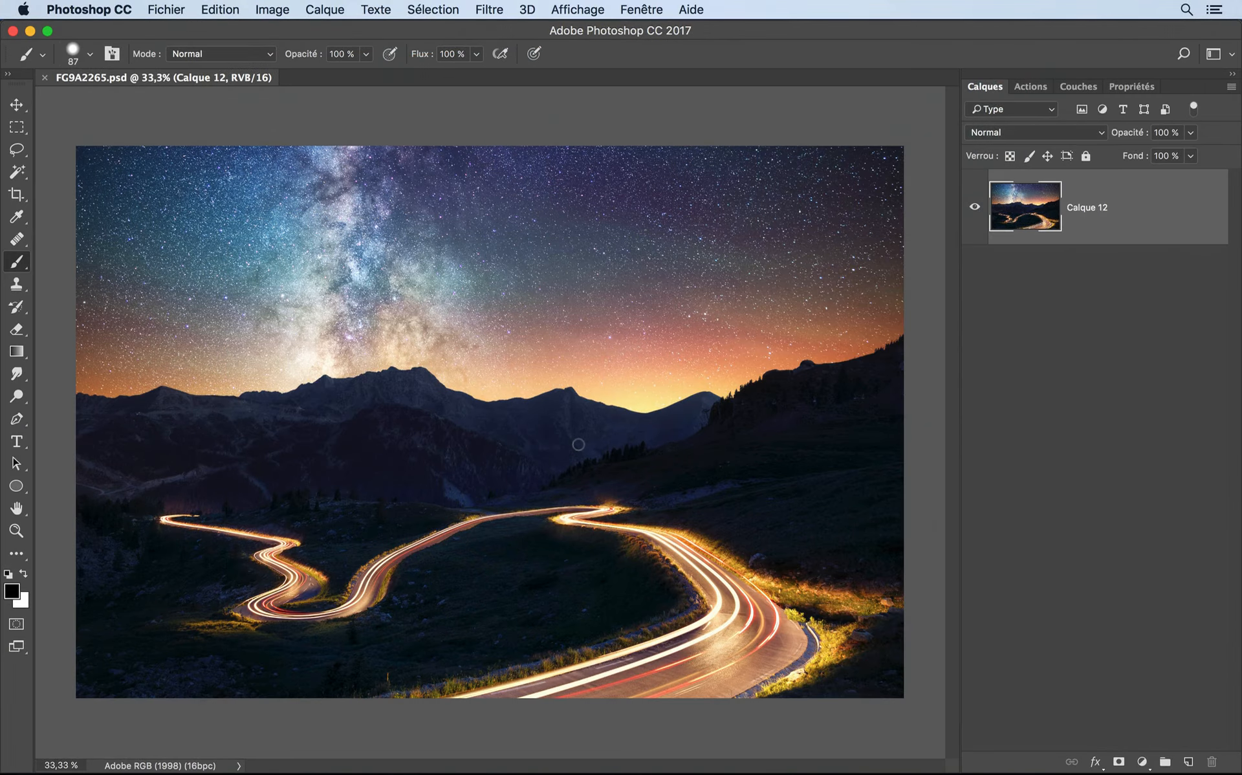
right_click(578, 444)
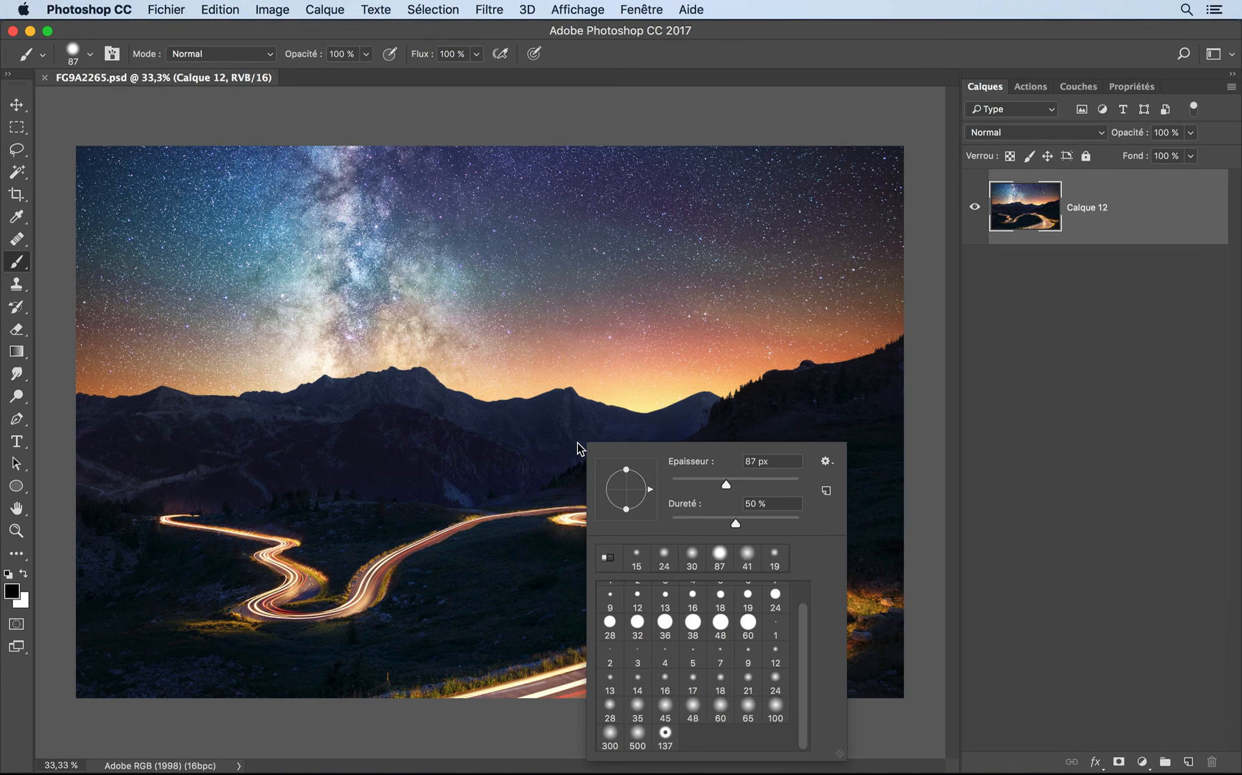